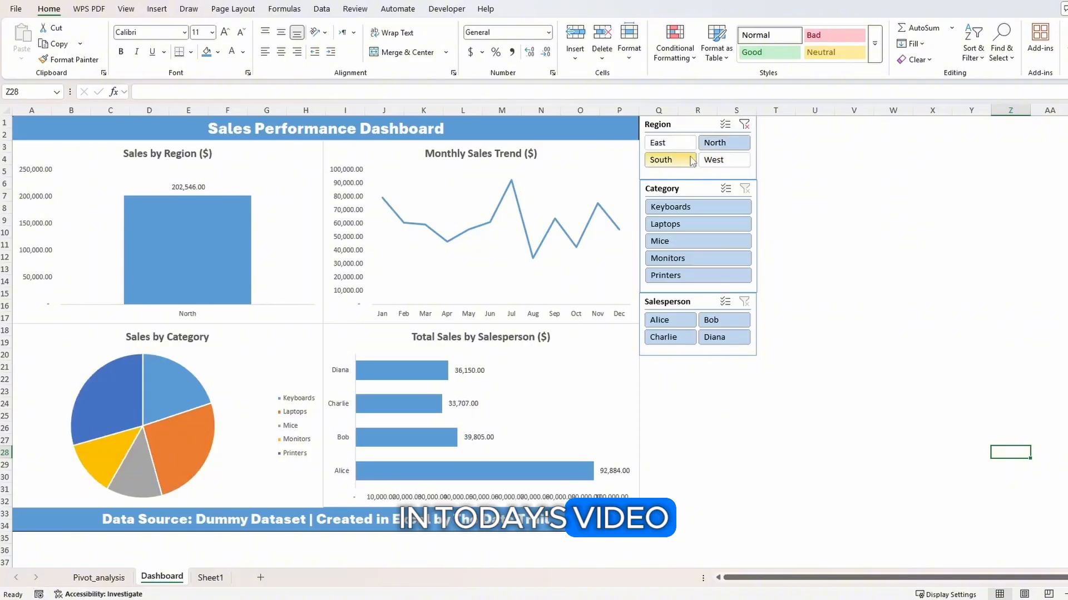
Preview the dashboard filtered by the South region, and clear the Region slicer's filter
{"action": "left_click", "coordinate": [687, 162]}
{"action": "left_click", "coordinate": [723, 160]}
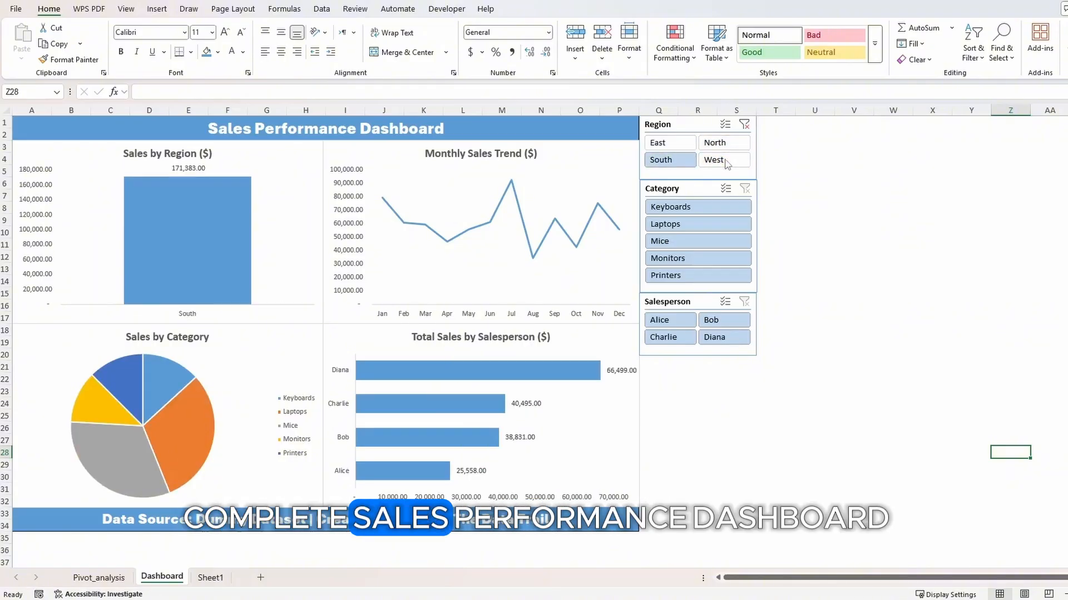
{"action": "left_click", "coordinate": [743, 125]}
Preview the dashboard for Keyboards, Laptops, Mice, Monitors and Printers one at a time, and clear the Category filter
{"action": "left_click", "coordinate": [672, 207]}
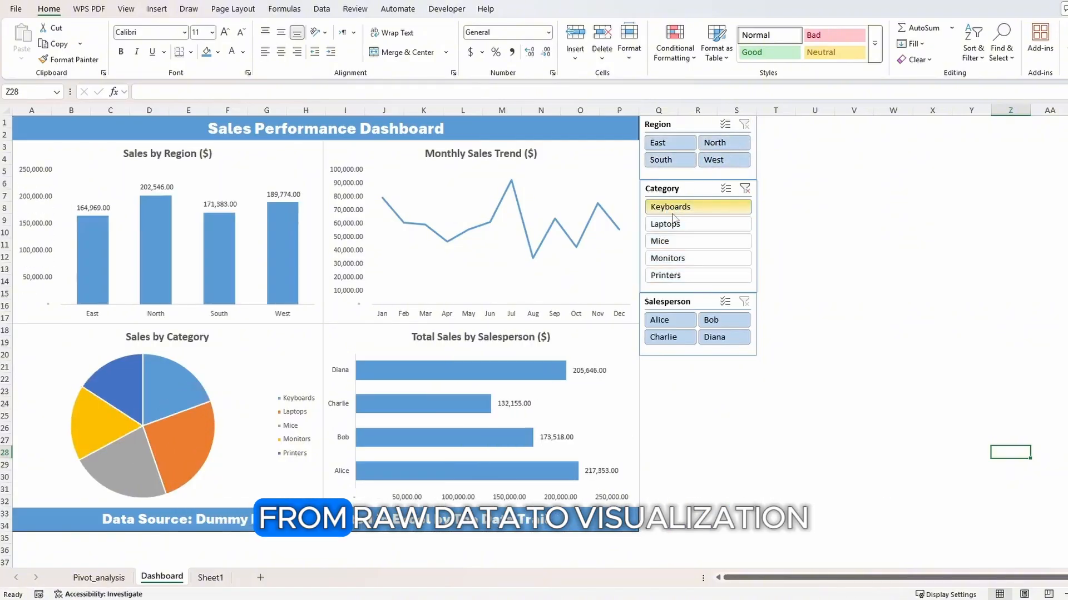
{"action": "left_click", "coordinate": [674, 223]}
{"action": "left_click", "coordinate": [672, 241]}
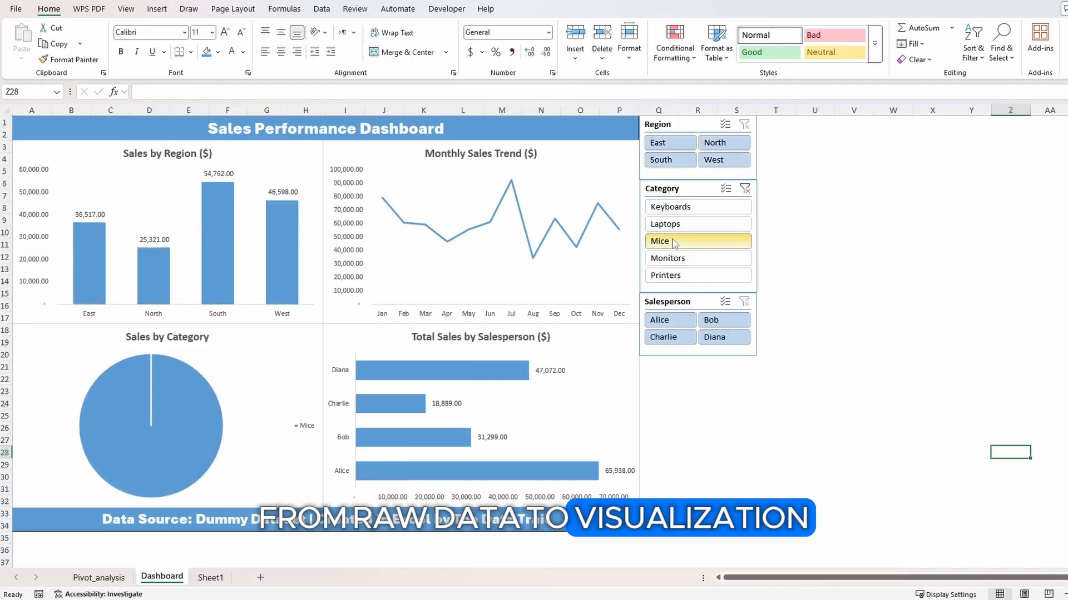
{"action": "left_click", "coordinate": [673, 258]}
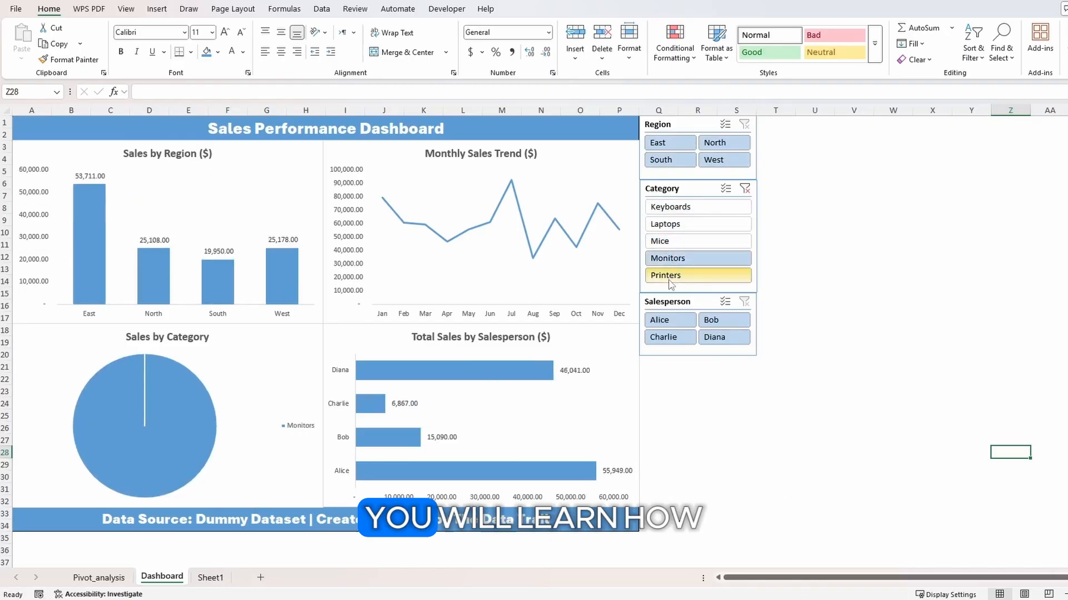
{"action": "left_click", "coordinate": [670, 277]}
{"action": "left_click", "coordinate": [744, 189]}
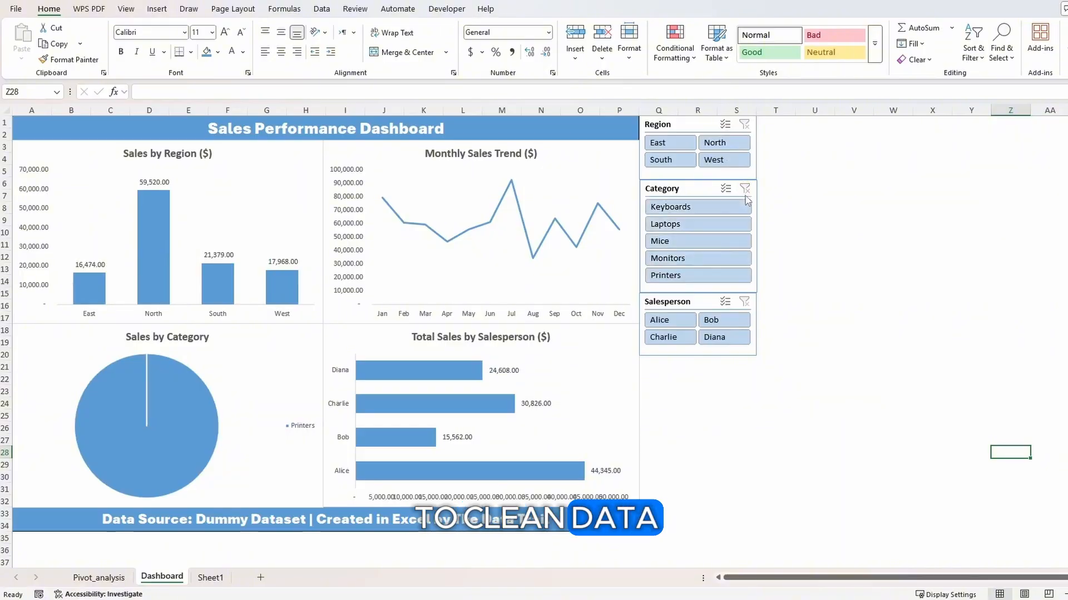
Preview the dashboard for each salesperson in turn, and clear the Salesperson filter
{"action": "left_click", "coordinate": [675, 321]}
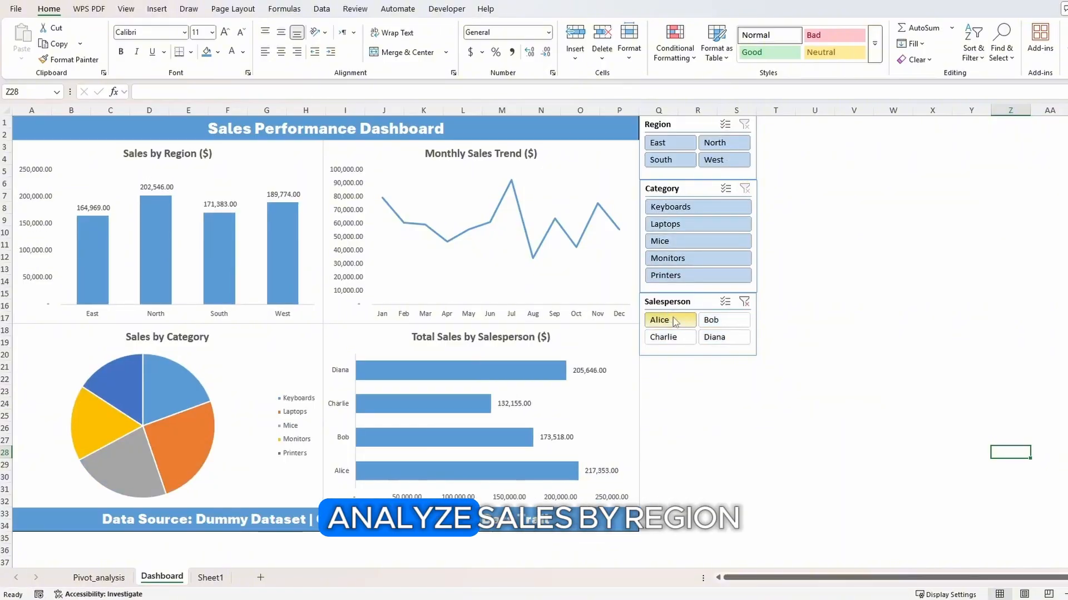
{"action": "left_click", "coordinate": [710, 322]}
{"action": "left_click", "coordinate": [664, 337]}
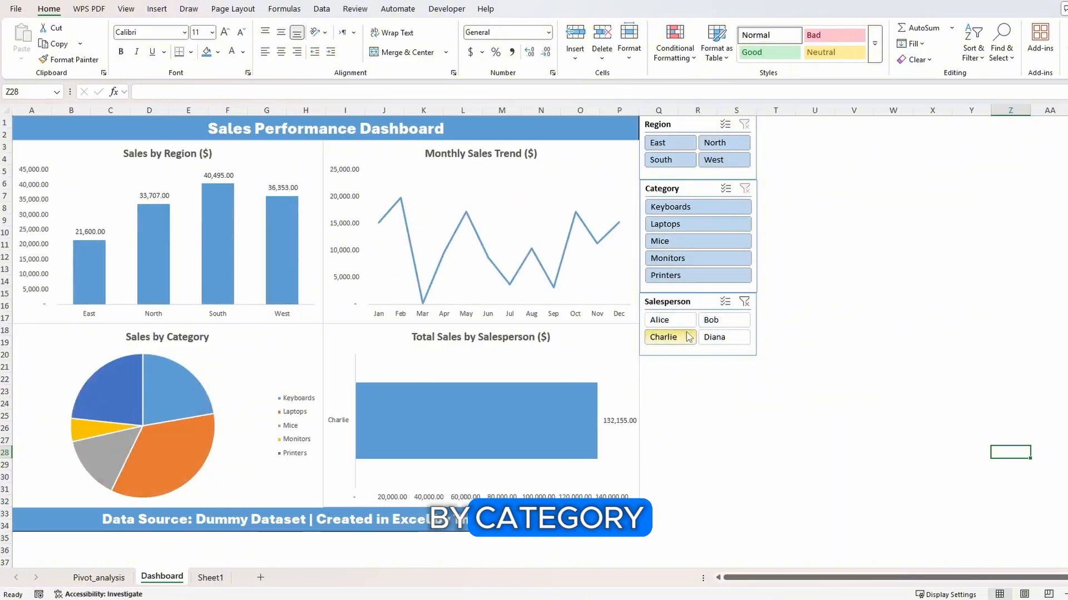
{"action": "left_click", "coordinate": [720, 336]}
{"action": "left_click", "coordinate": [744, 302]}
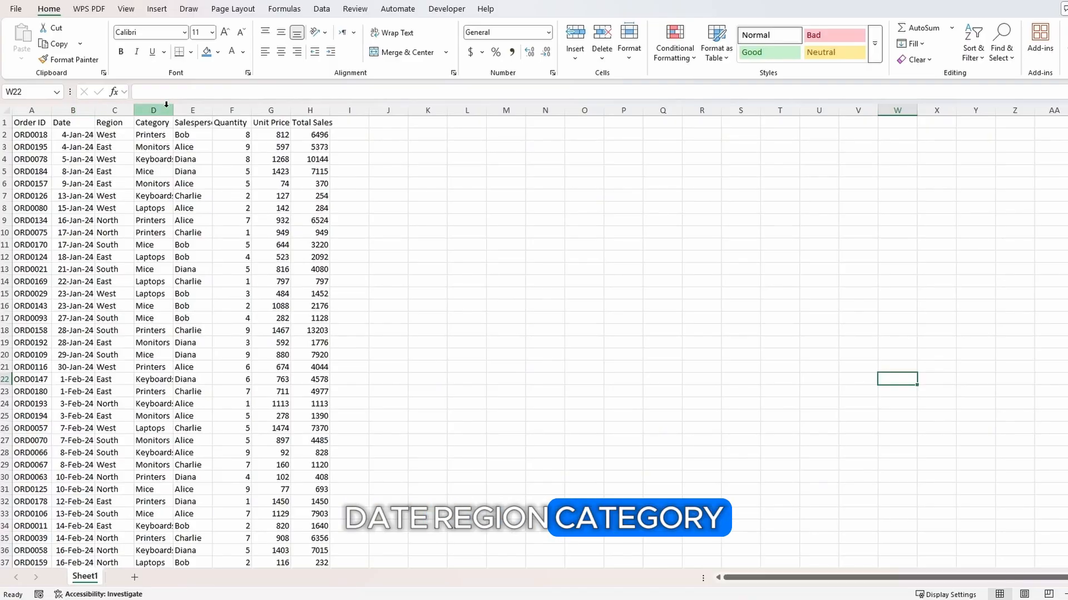
Autofit the Salesperson column and convert the sales data range A1:H201 into a table with headers
{"action": "double_click", "coordinate": [212, 110]}
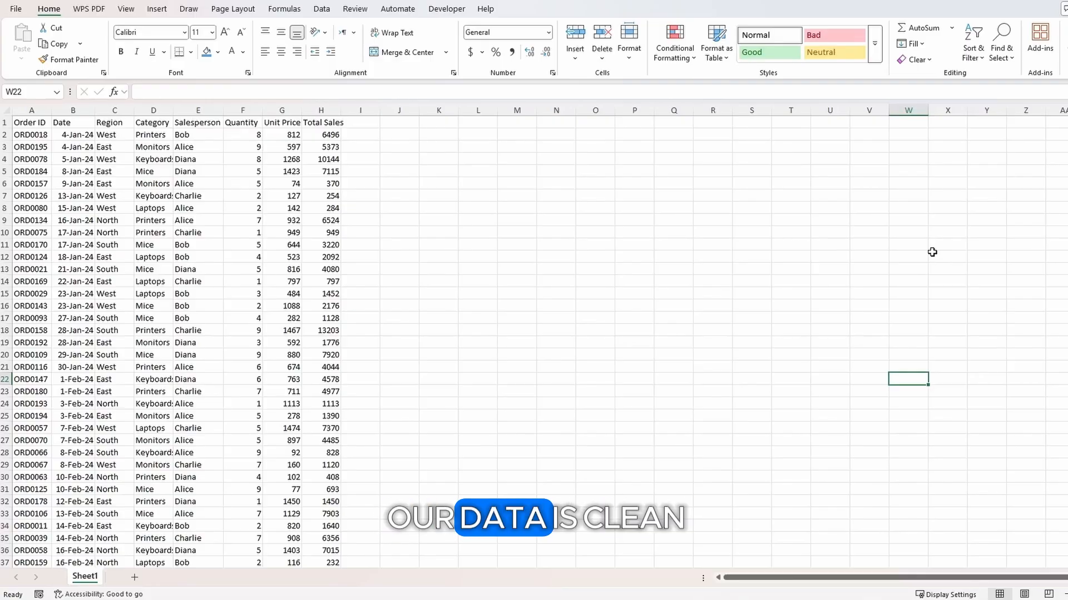
{"action": "key", "text": "ctrl+Home"}
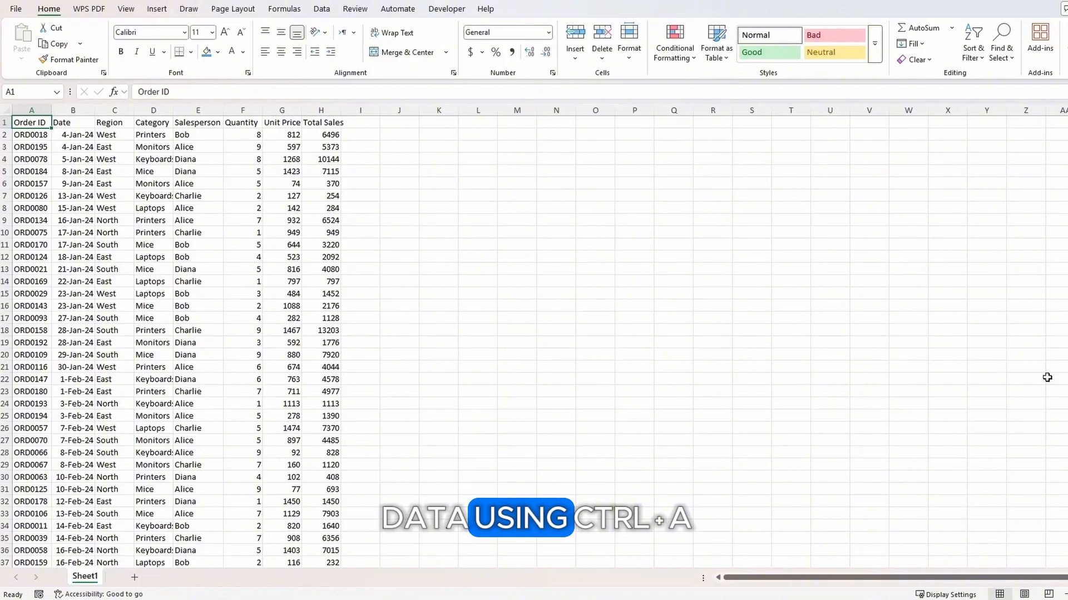
{"action": "key", "text": "ctrl+shift+End"}
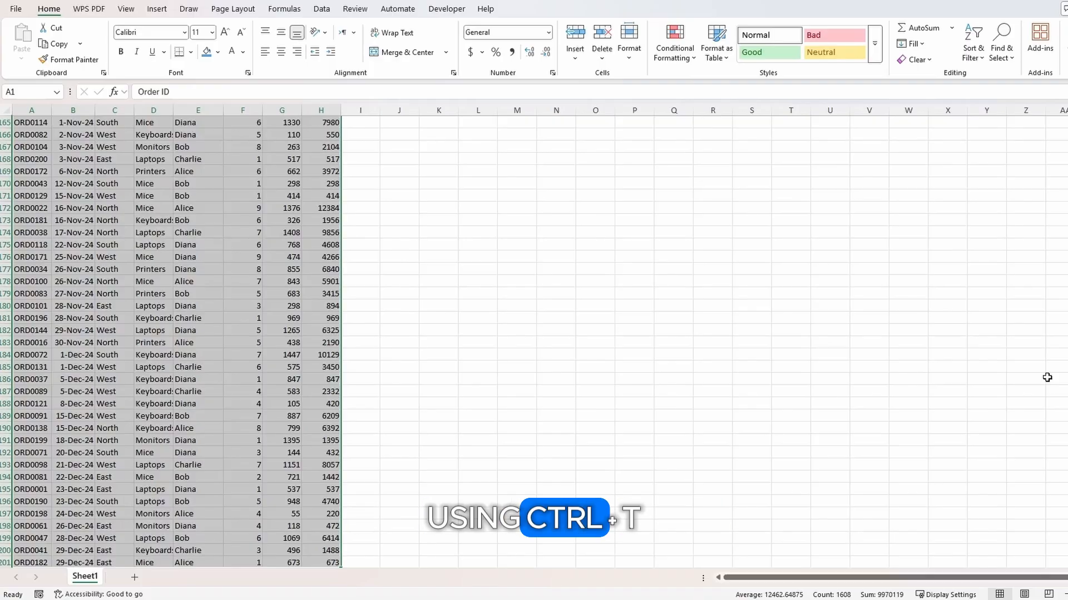
{"action": "key", "text": "ctrl+t"}
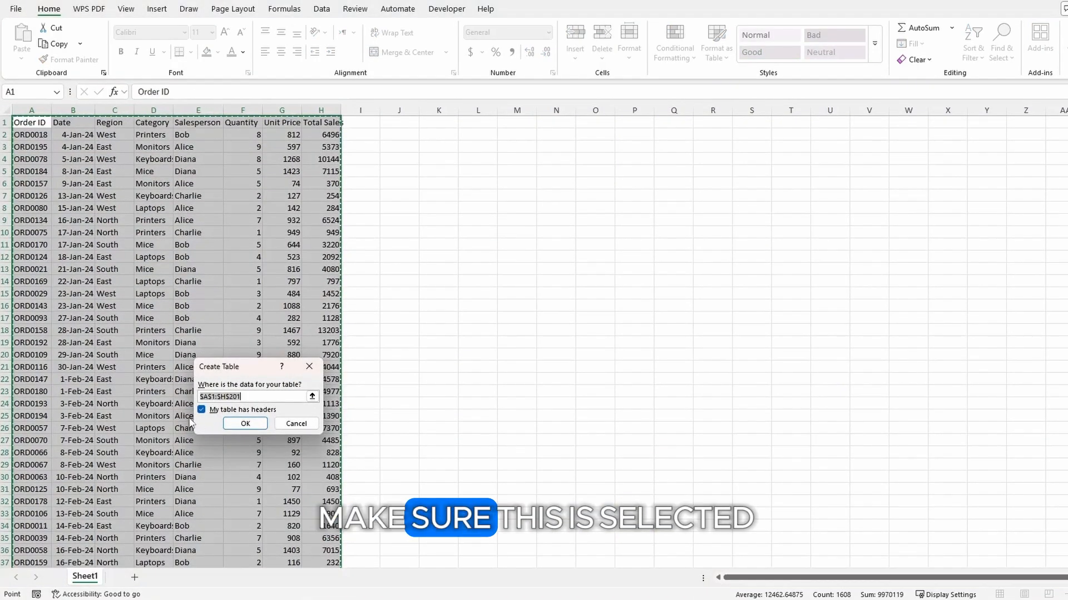
{"action": "left_click", "coordinate": [257, 426]}
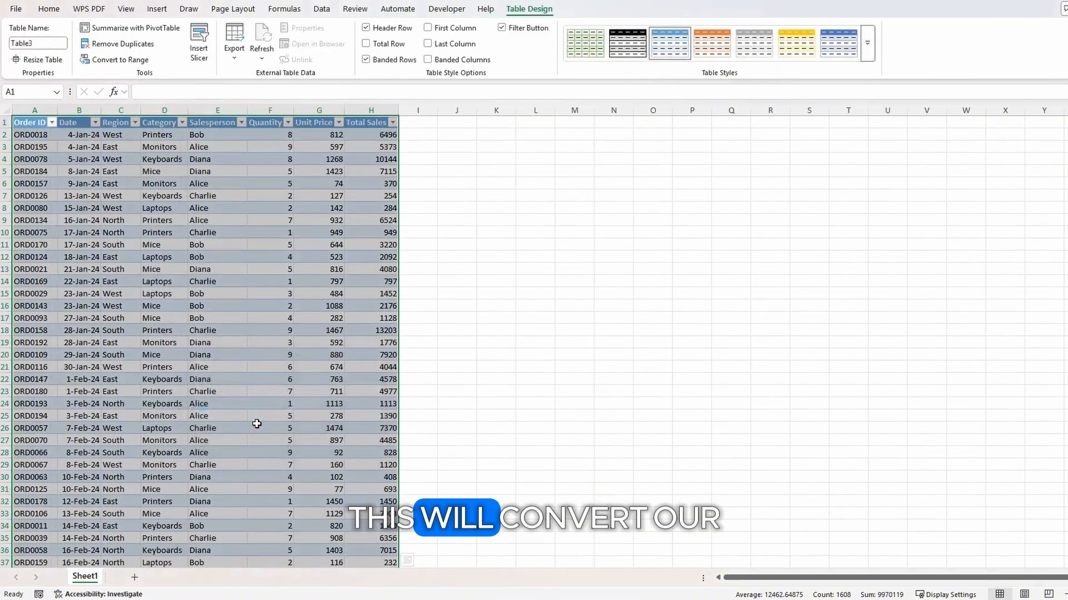
{"action": "left_click", "coordinate": [217, 318]}
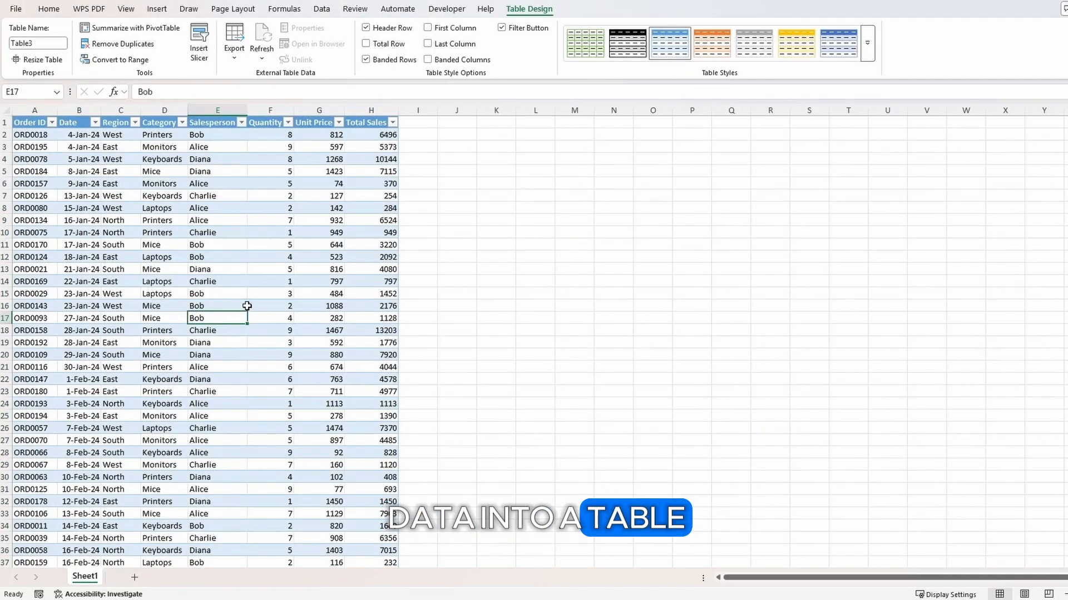
Insert a new table column between Date and Region, and set its header to Month
{"action": "left_click", "coordinate": [123, 111]}
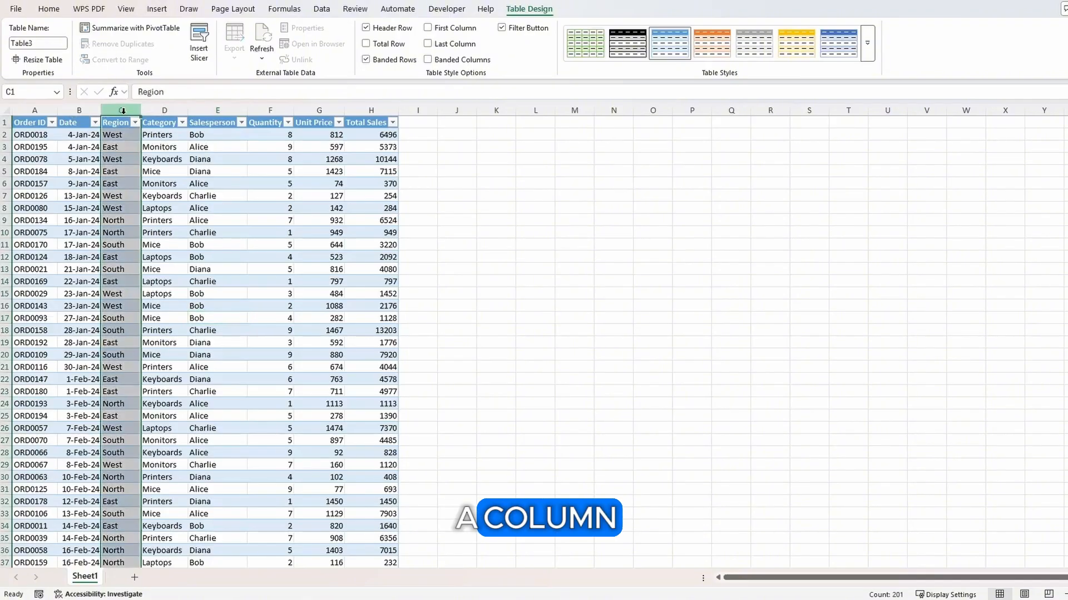
{"action": "right_click", "coordinate": [124, 114]}
{"action": "left_click", "coordinate": [157, 234]}
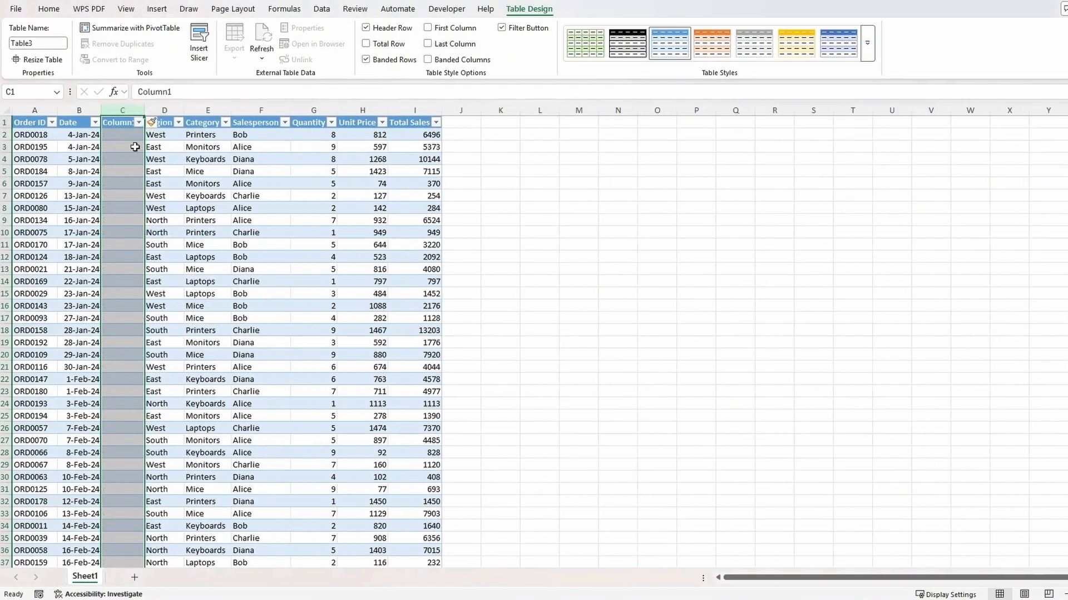
{"action": "double_click", "coordinate": [118, 122]}
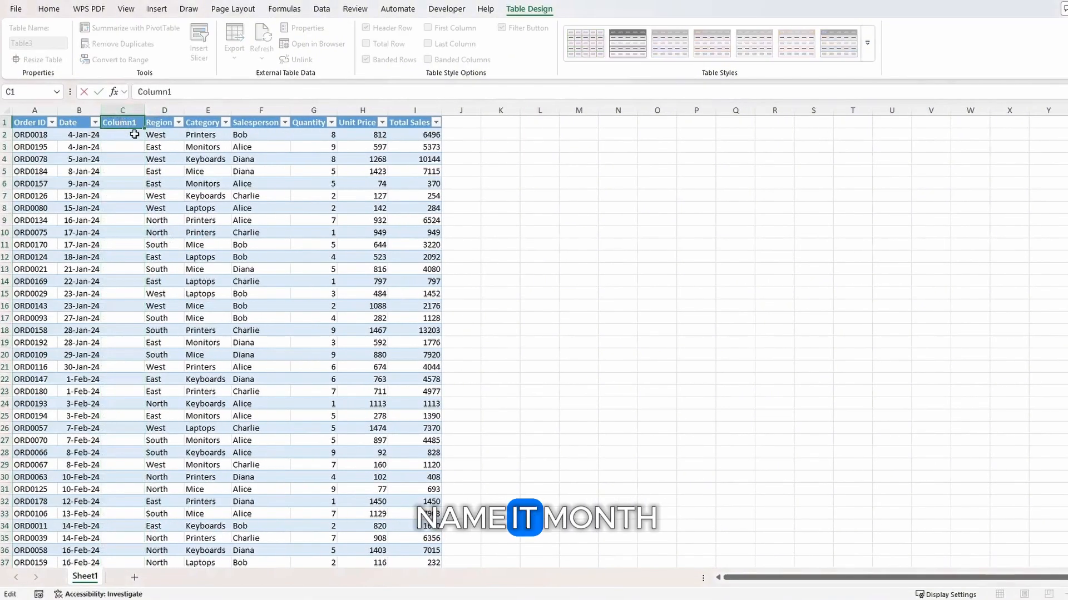
{"action": "type", "text": "Month"}
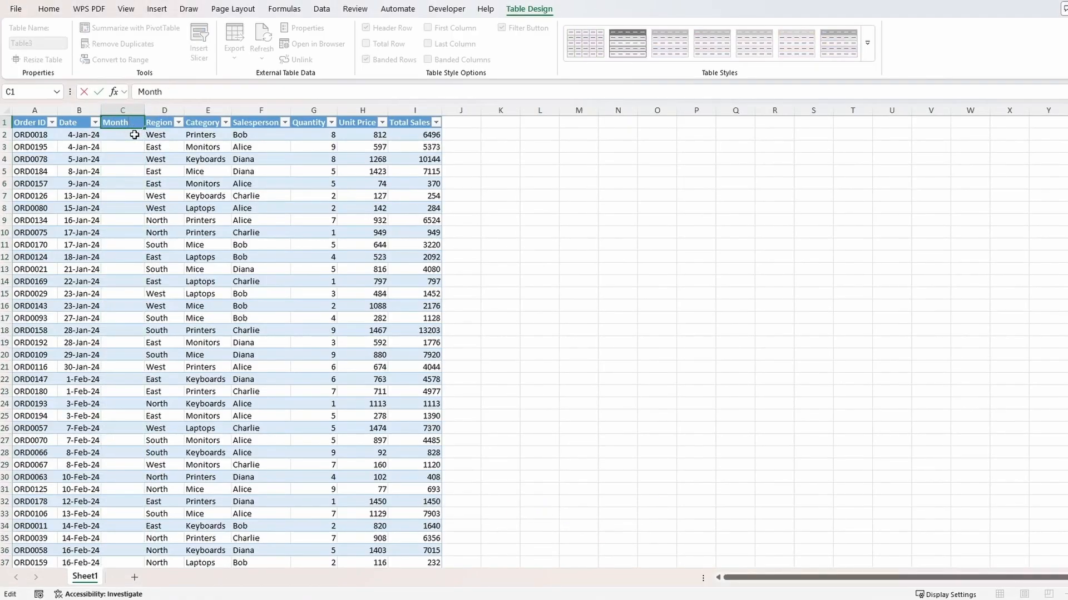
{"action": "key", "text": "Return"}
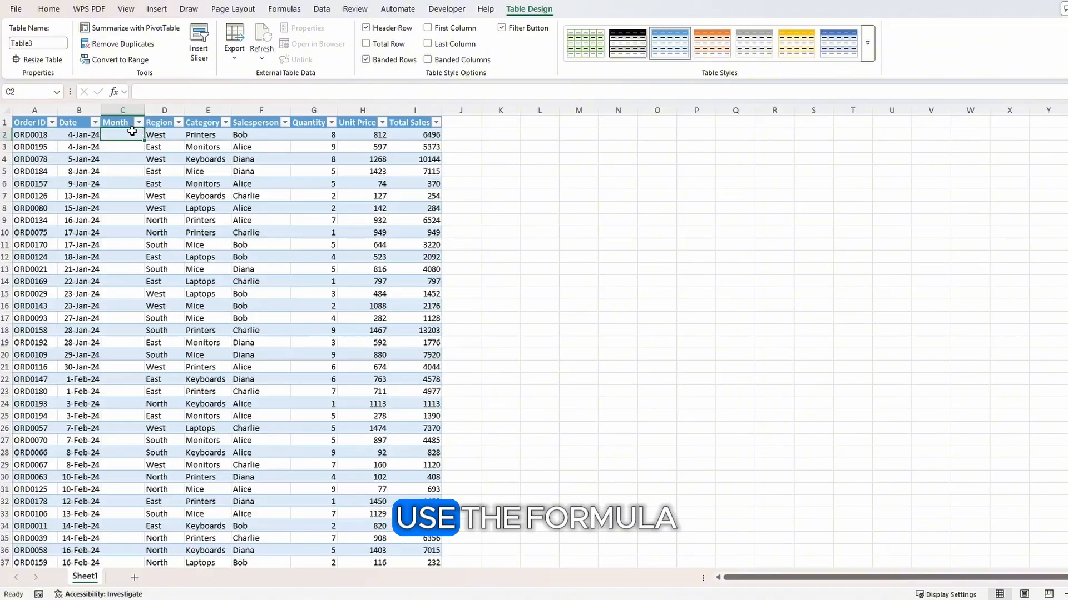
Fill the Month column with the abbreviated month of each date using the formula =Text(B2,"mmm")
{"action": "type", "text": "="}
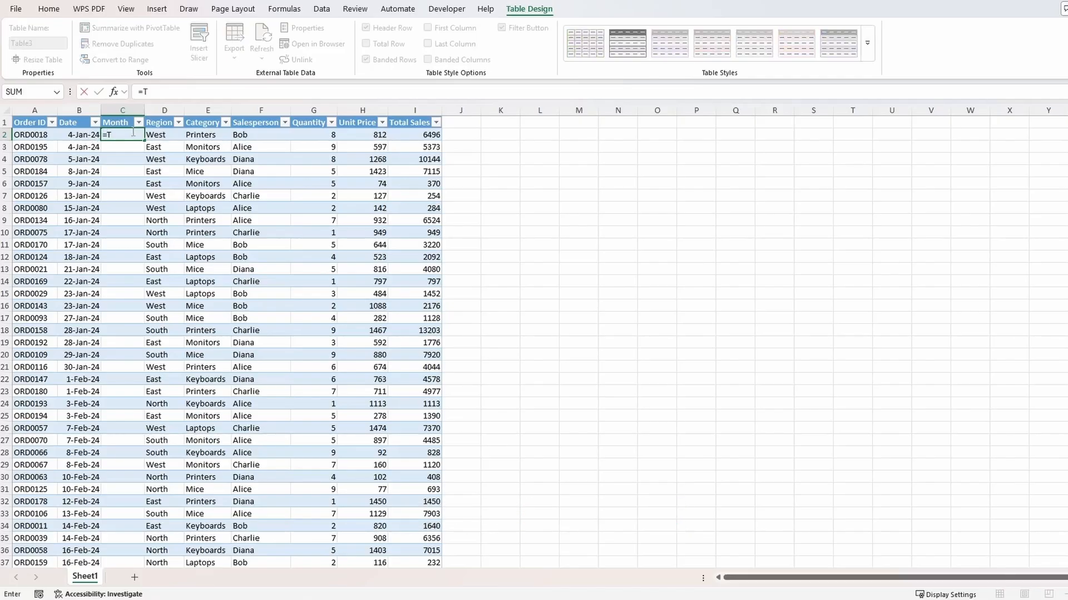
{"action": "type", "text": "Text("}
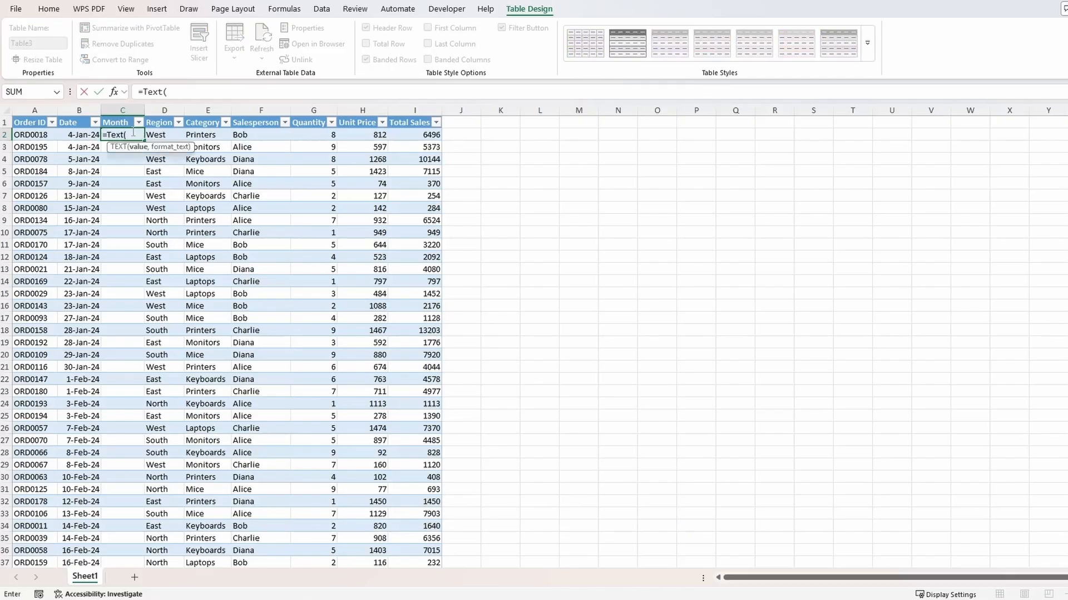
{"action": "left_click", "coordinate": [80, 134]}
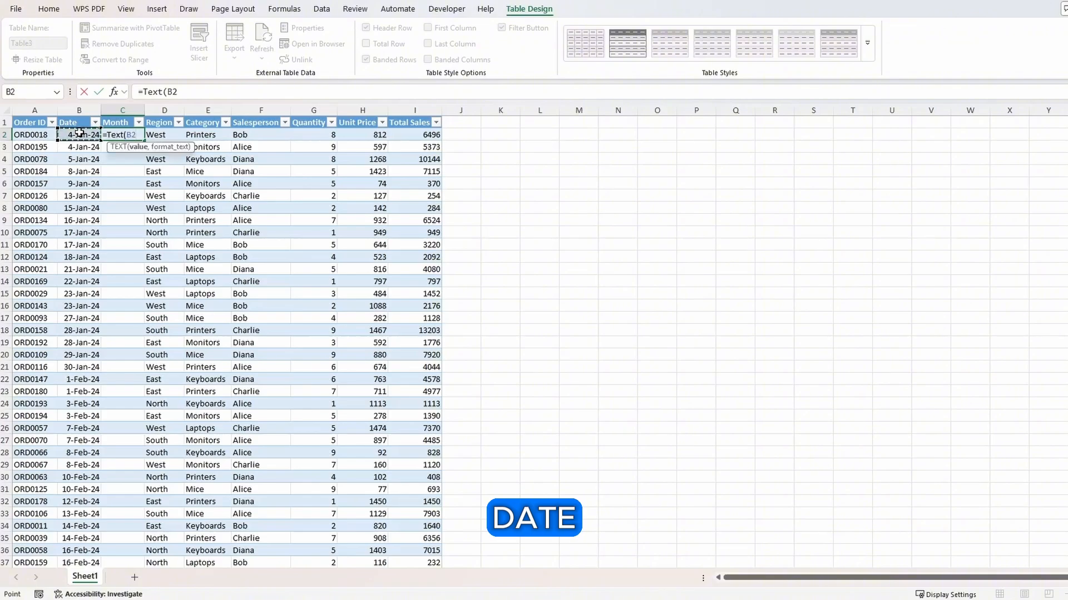
{"action": "type", "text": ","}
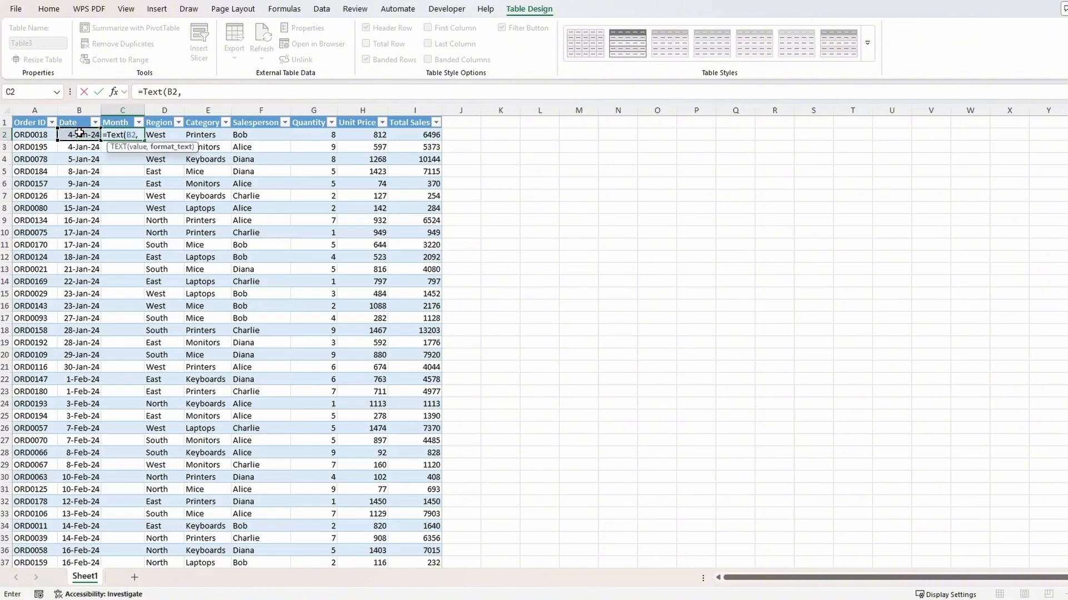
{"action": "type", "text": "\""}
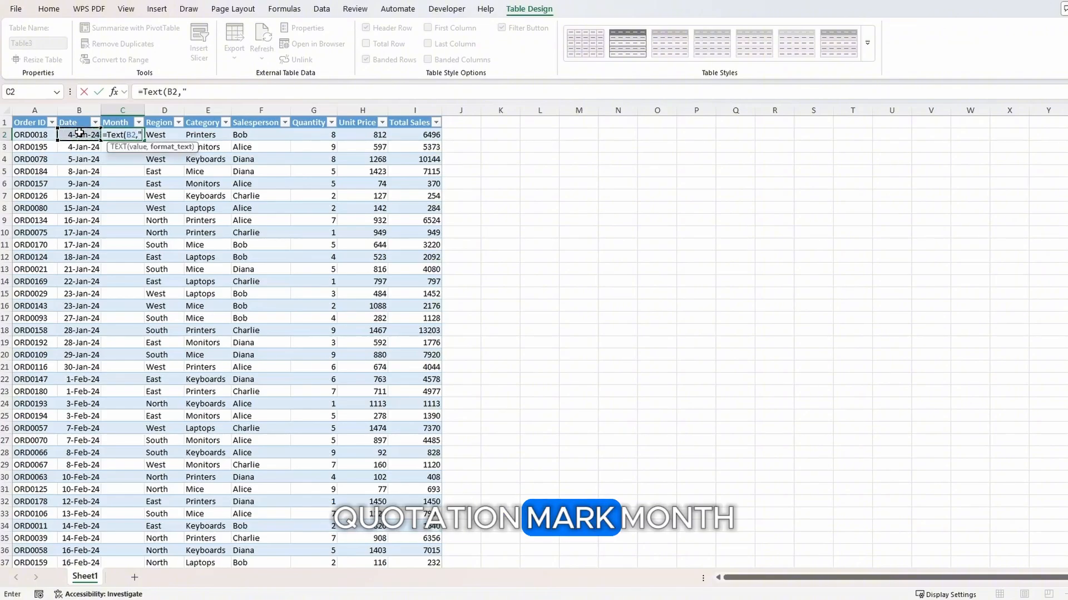
{"action": "type", "text": "mm"}
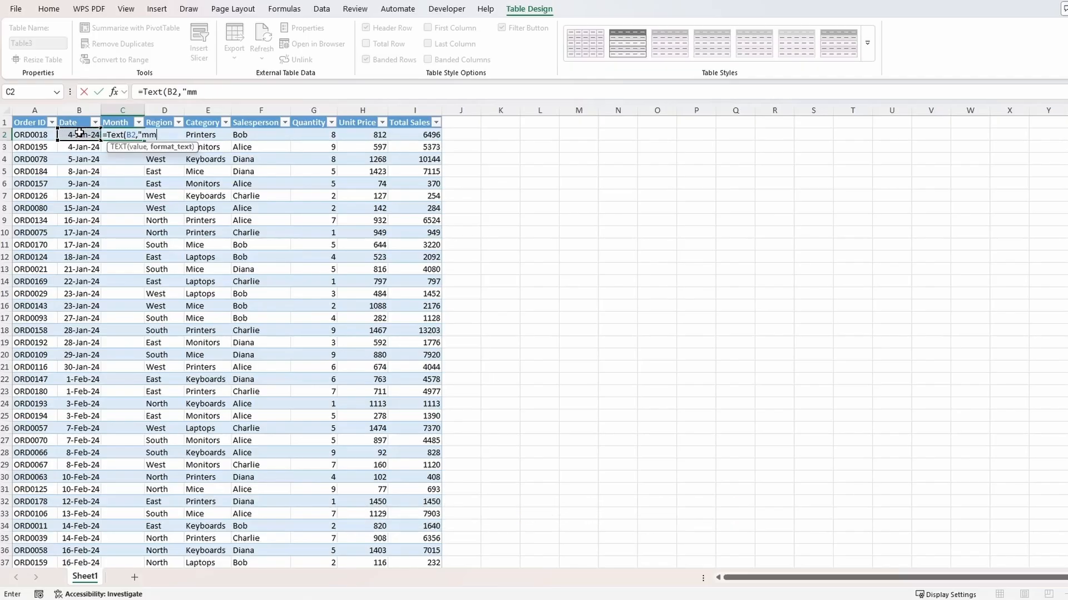
{"action": "type", "text": "m\")"}
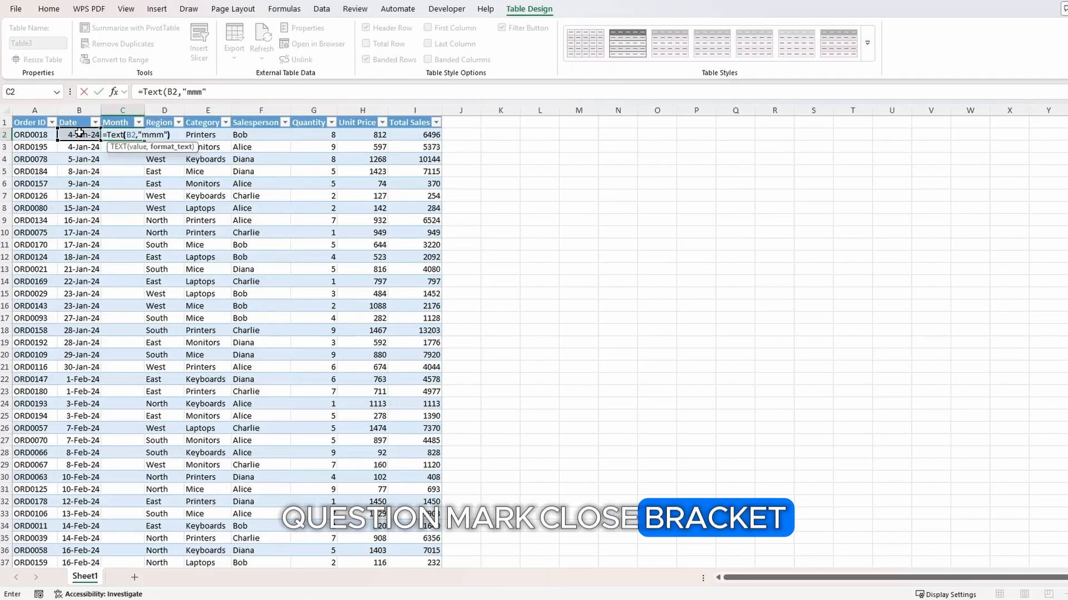
{"action": "key", "text": "Return"}
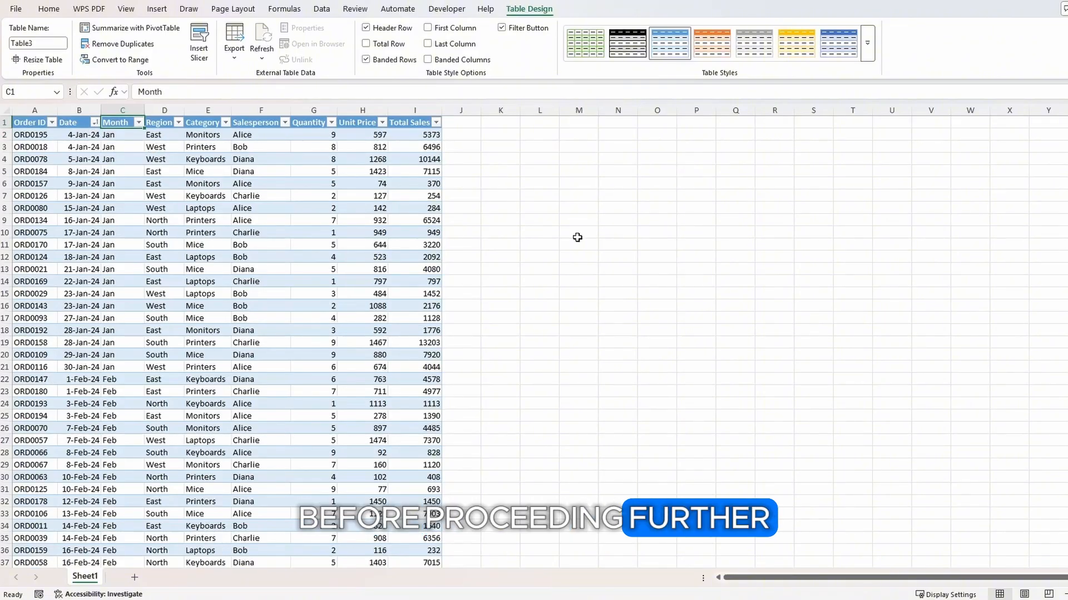
Sort the sales table by Date from oldest to newest and name the table RawData
{"action": "left_click", "coordinate": [95, 122]}
{"action": "left_click", "coordinate": [91, 136]}
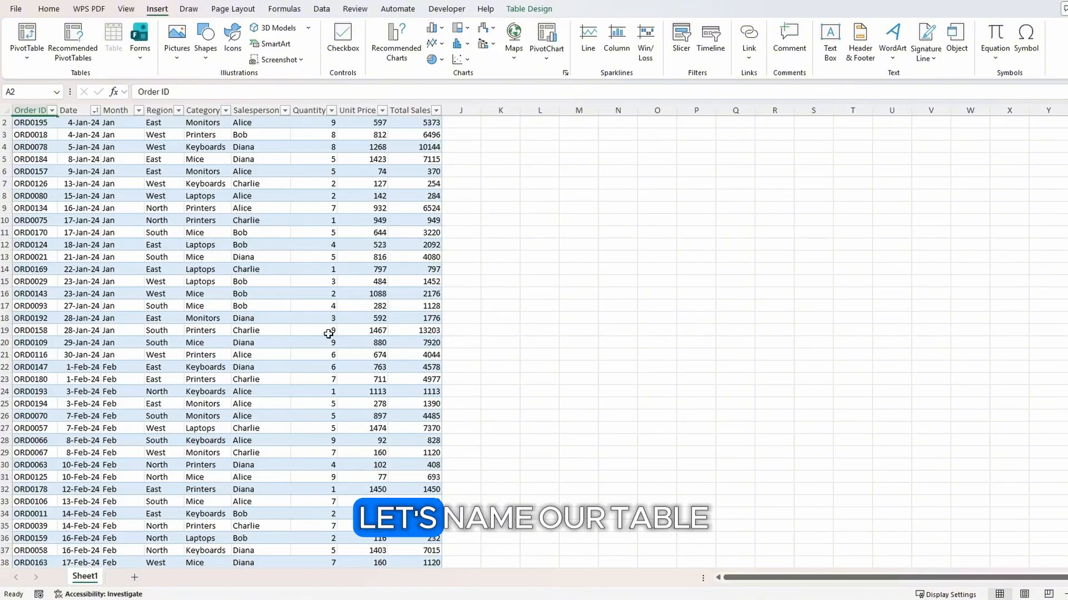
{"action": "left_click", "coordinate": [543, 9]}
{"action": "left_click", "coordinate": [39, 44]}
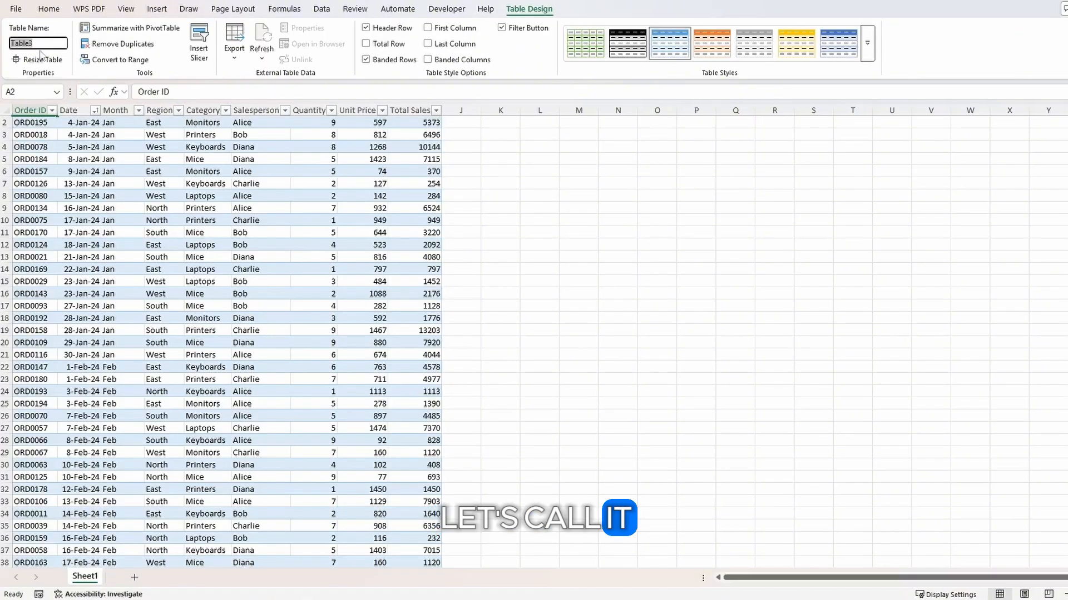
{"action": "type", "text": "Raw"}
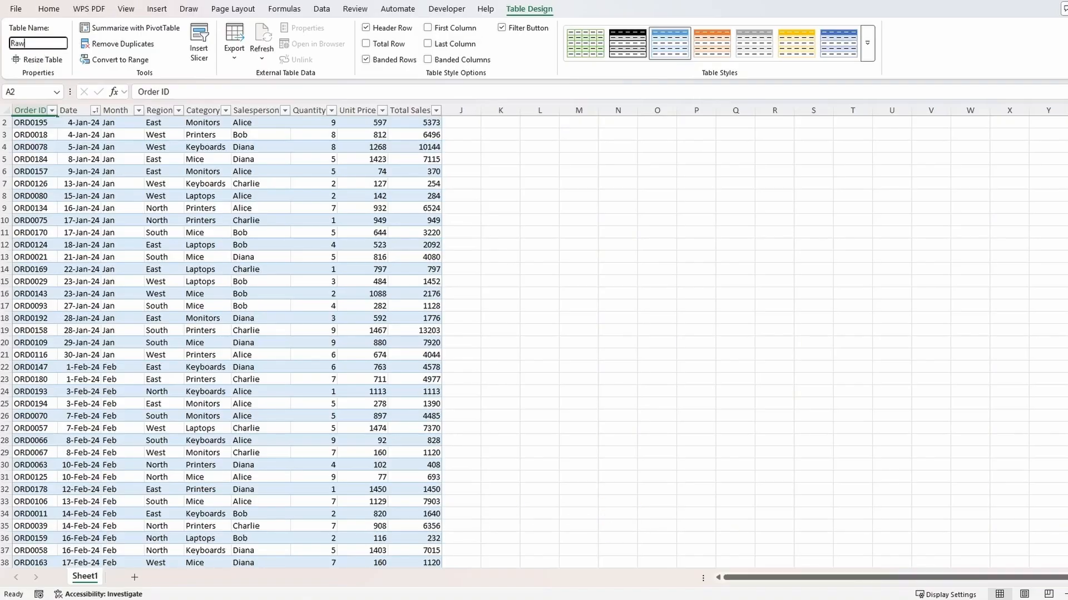
{"action": "type", "text": "Data"}
{"action": "left_click", "coordinate": [260, 208]}
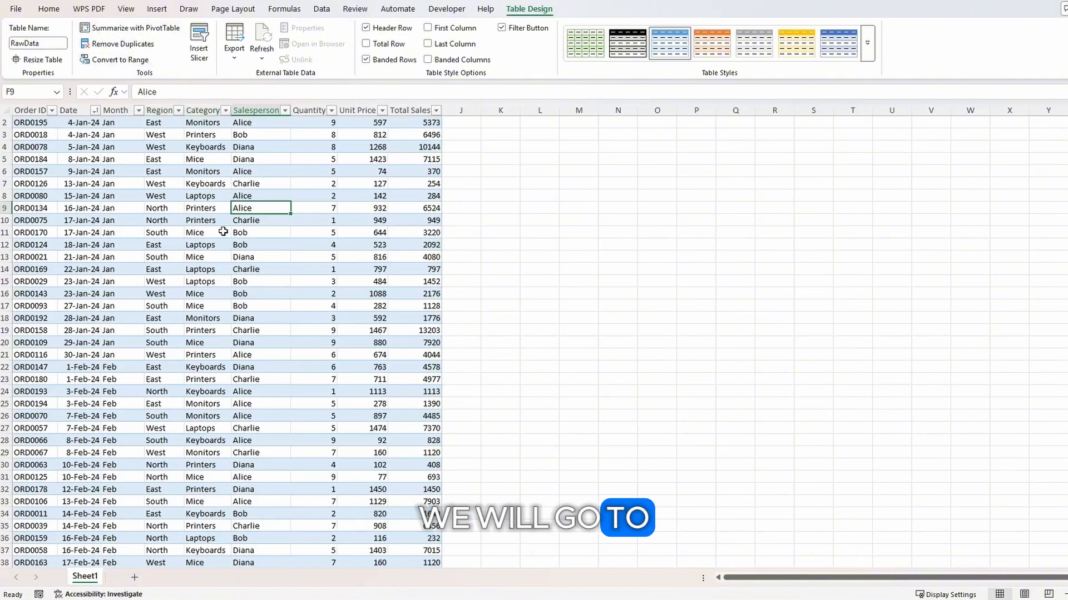
Create a PivotTable from the RawData table on a new worksheet
{"action": "scroll", "coordinate": [223, 232], "scroll_direction": "up", "scroll_amount": 1}
{"action": "left_click", "coordinate": [157, 9]}
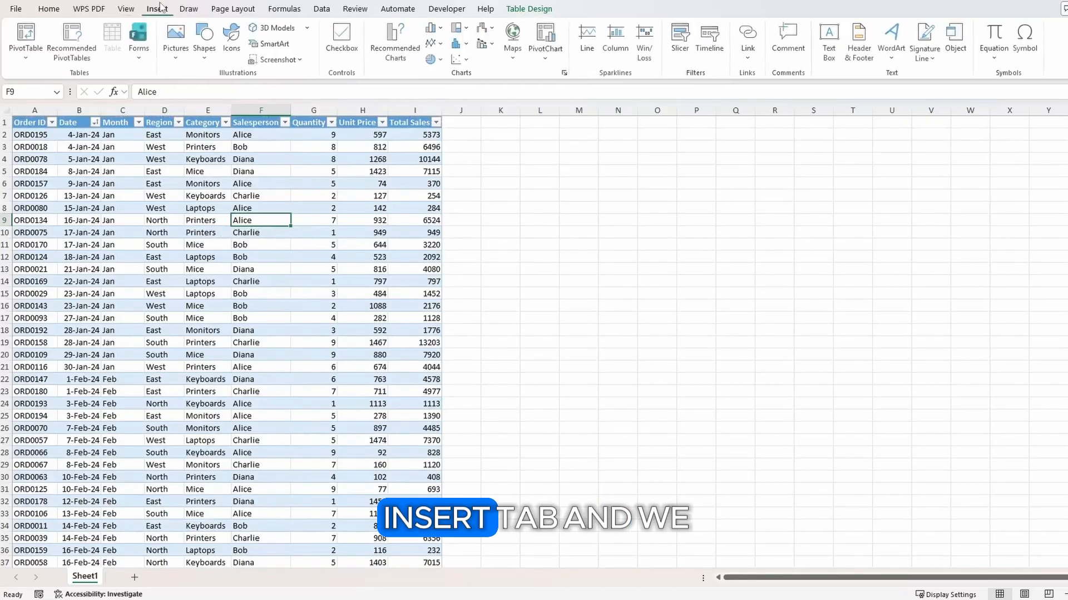
{"action": "left_click", "coordinate": [29, 38]}
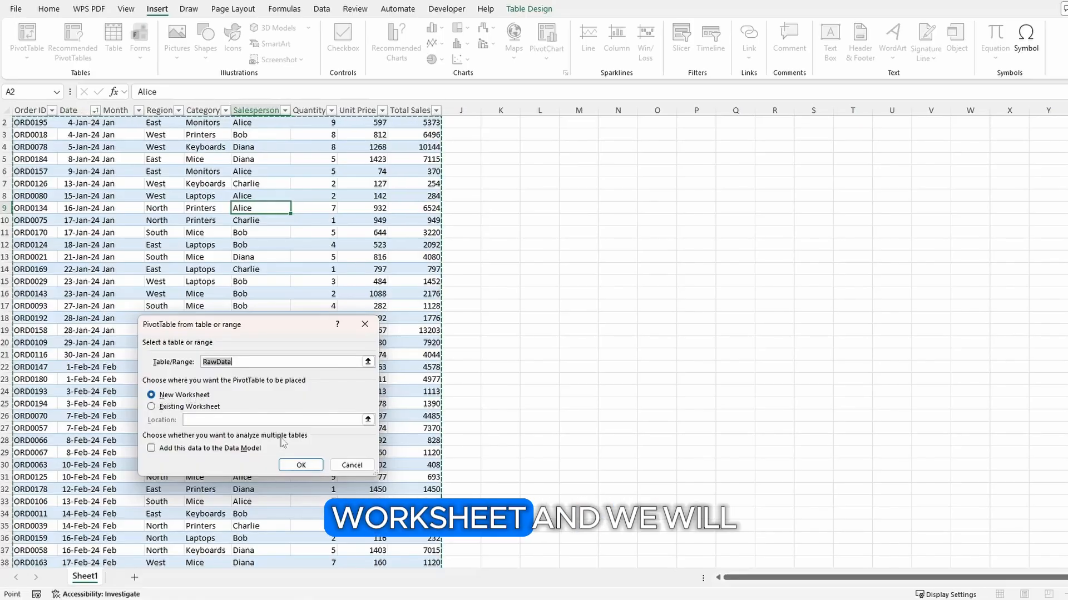
{"action": "left_click", "coordinate": [301, 465]}
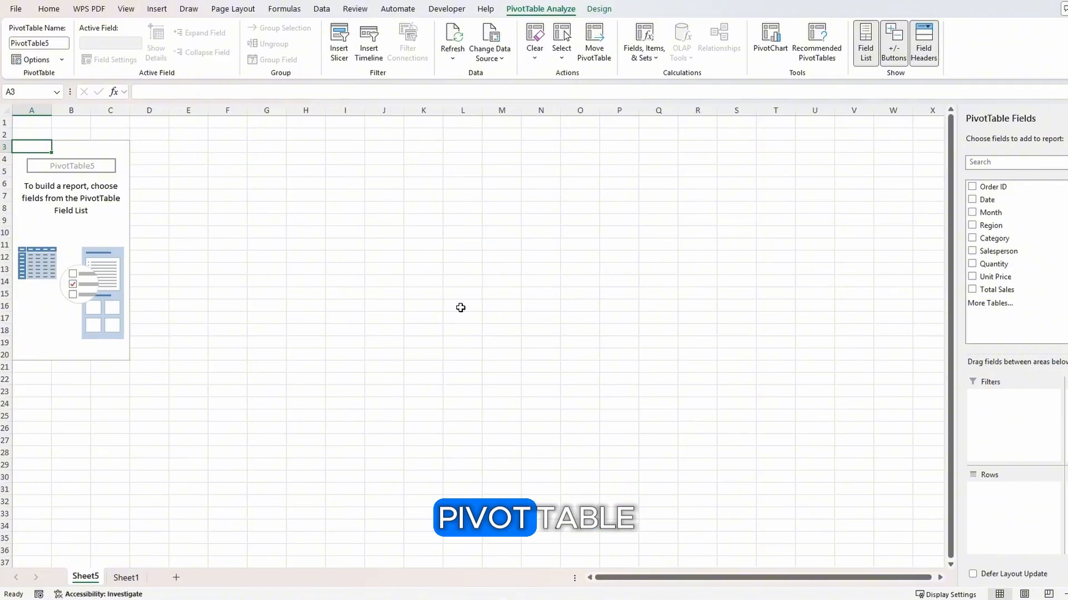
Rename the new PivotTable worksheet as Pivot_analysis
{"action": "double_click", "coordinate": [78, 578]}
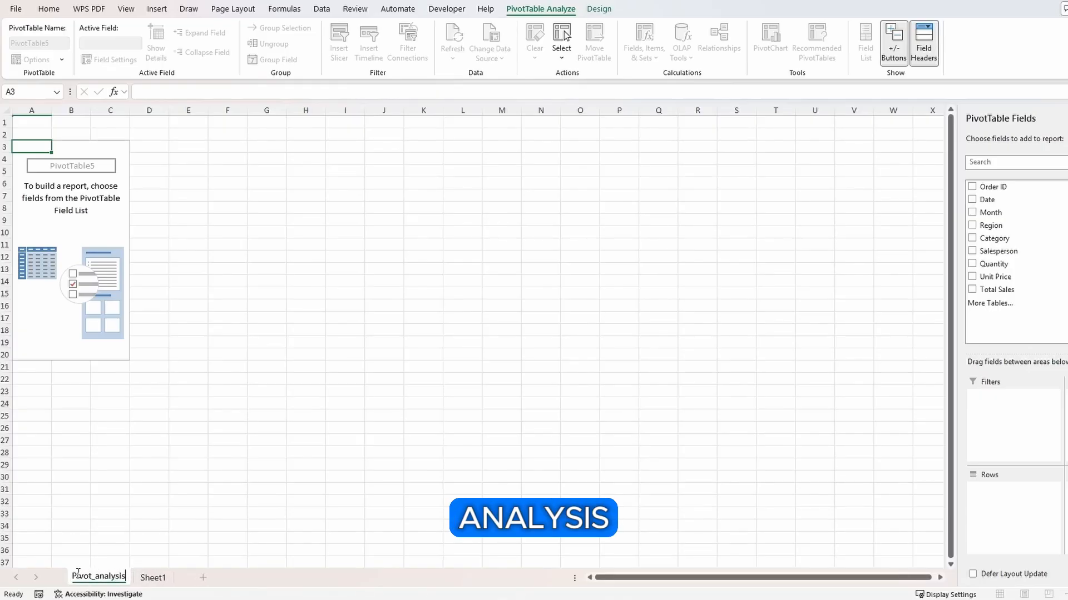
{"action": "type", "text": "Pivot_analysis"}
{"action": "key", "text": "Return"}
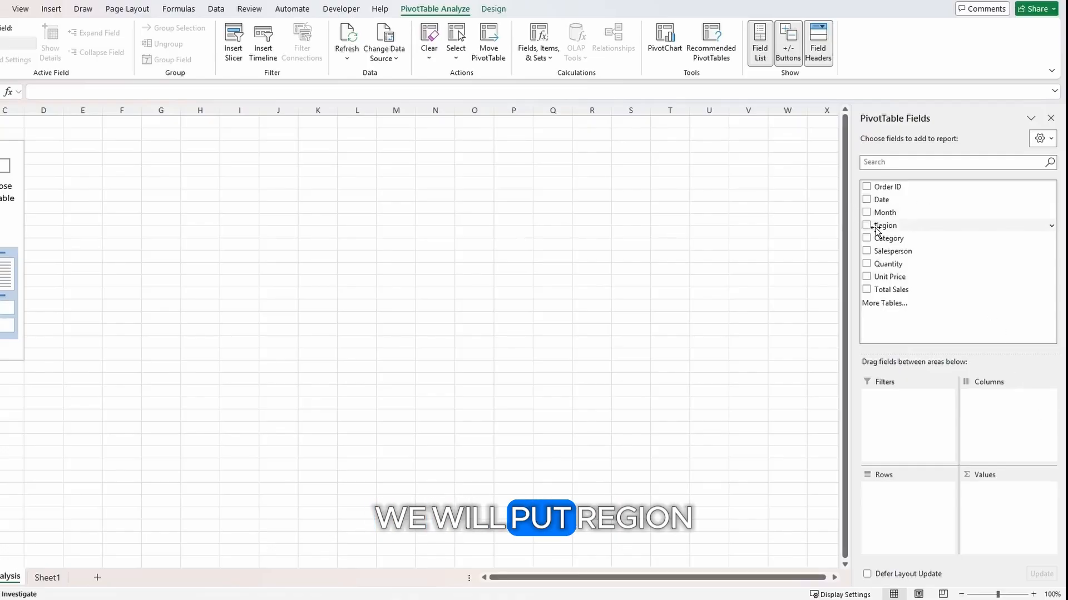
Lay out the PivotTable with Region in rows and Total Sales in values, summarized by Sum
{"action": "left_click_drag", "start_coordinate": [876, 229], "coordinate": [912, 519]}
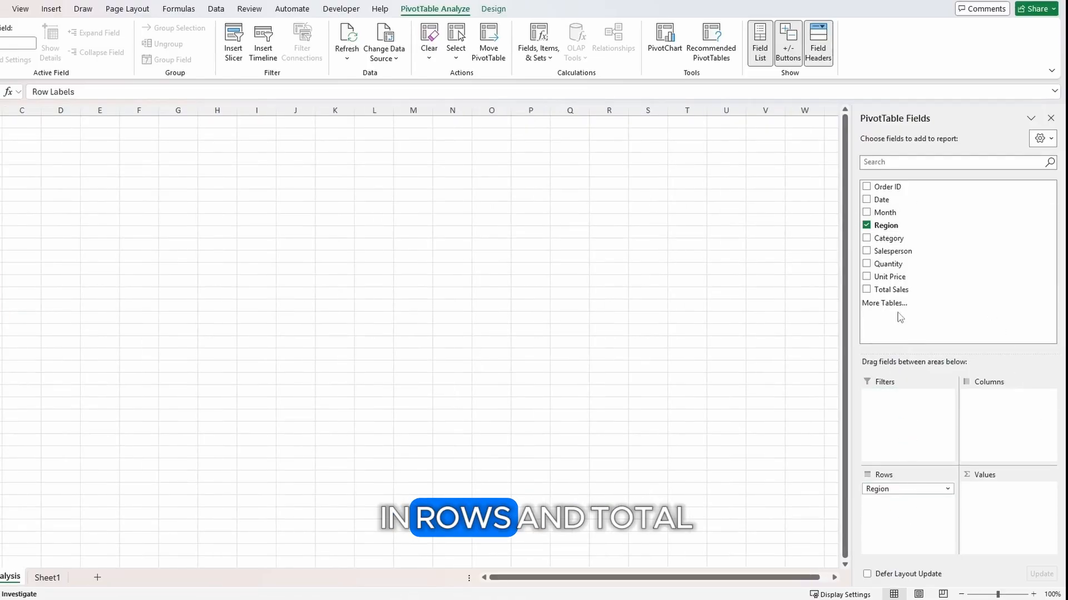
{"action": "left_click_drag", "start_coordinate": [898, 289], "coordinate": [1004, 513]}
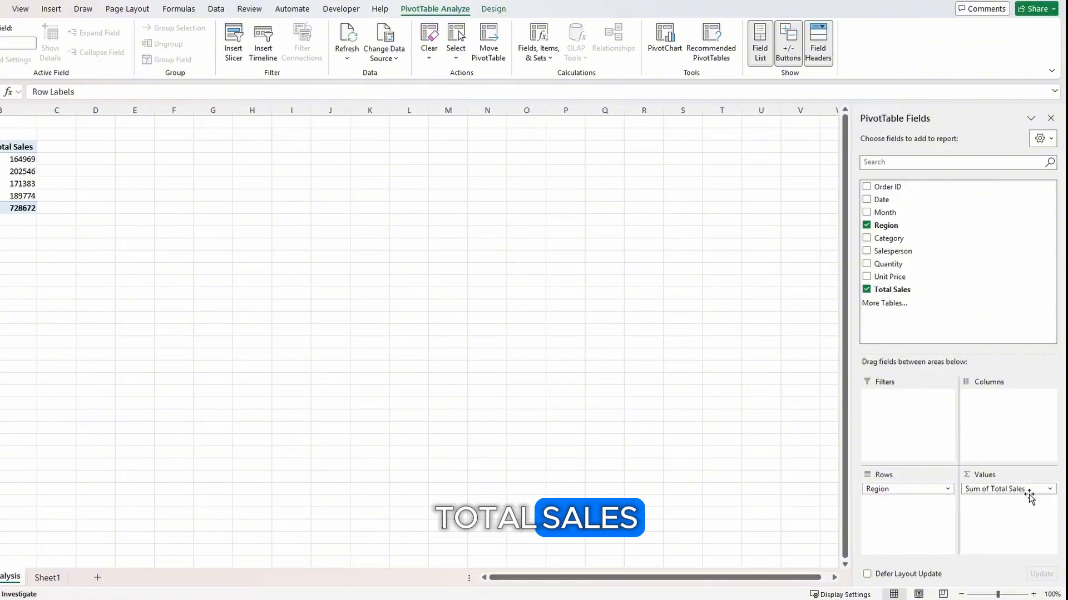
{"action": "left_click", "coordinate": [1049, 488]}
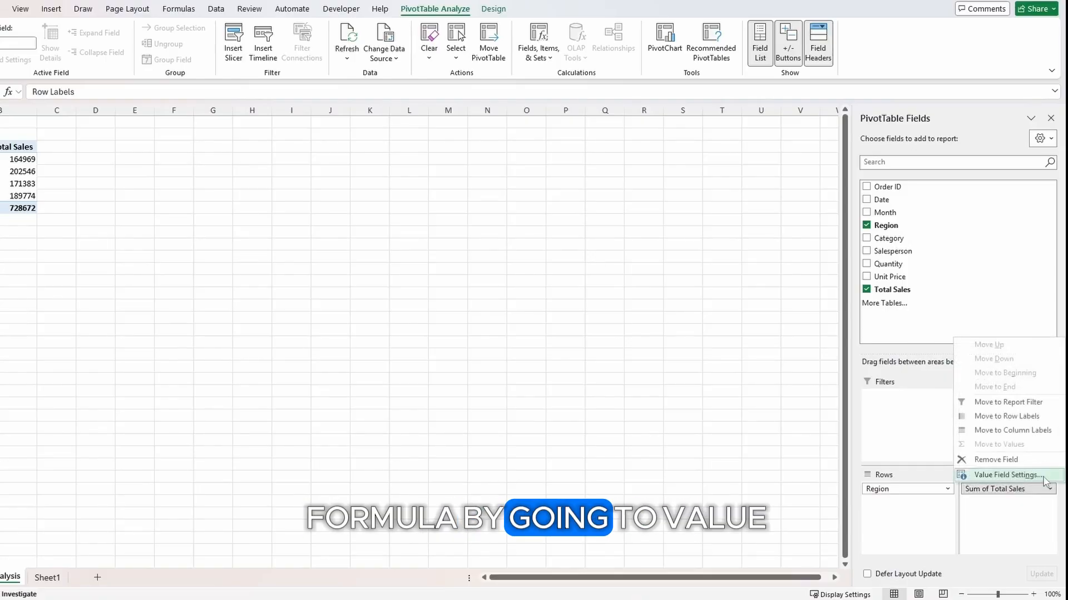
{"action": "left_click", "coordinate": [1007, 475]}
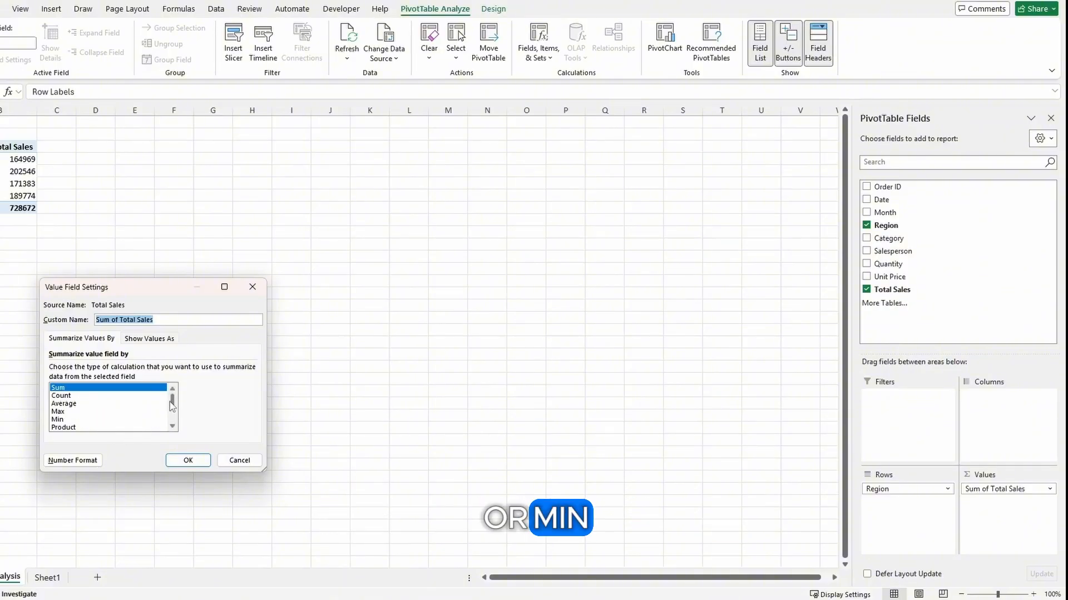
{"action": "left_click_drag", "start_coordinate": [171, 406], "coordinate": [173, 421]}
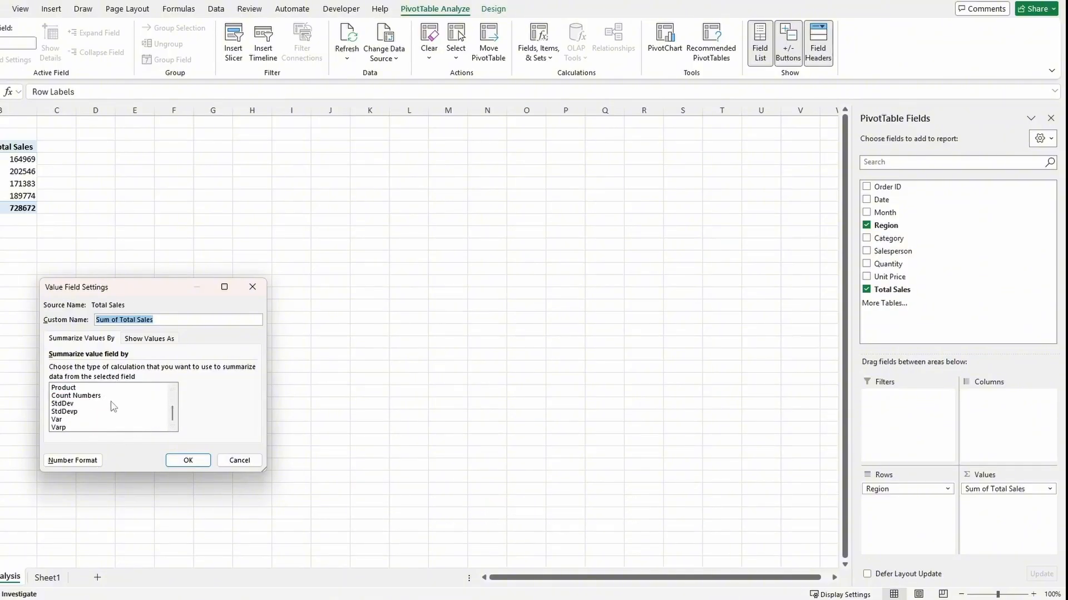
{"action": "scroll", "coordinate": [113, 406], "scroll_direction": "up", "scroll_amount": 2}
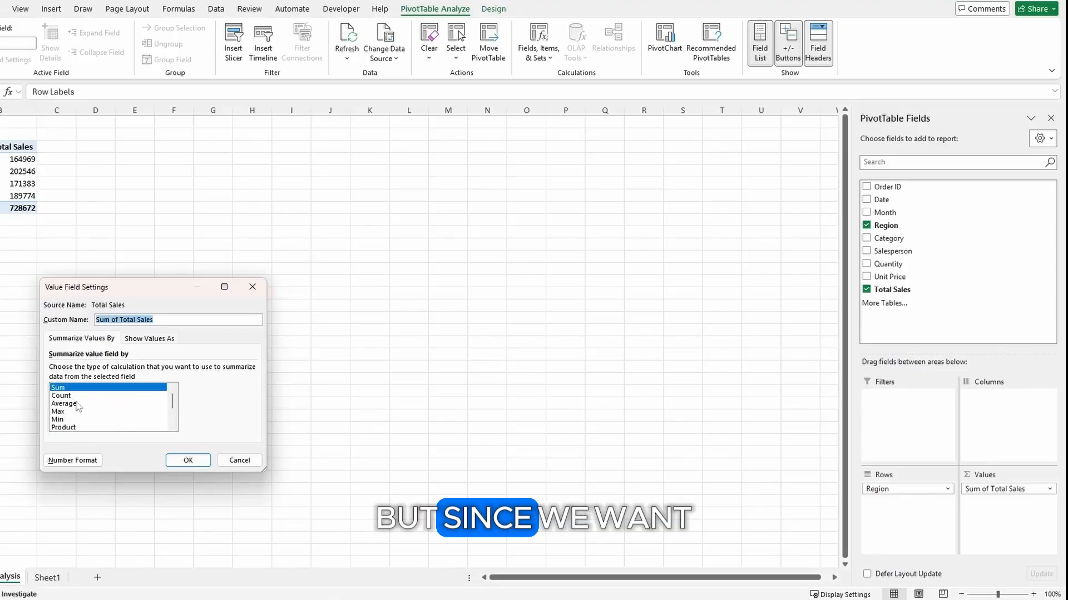
{"action": "left_click", "coordinate": [188, 461]}
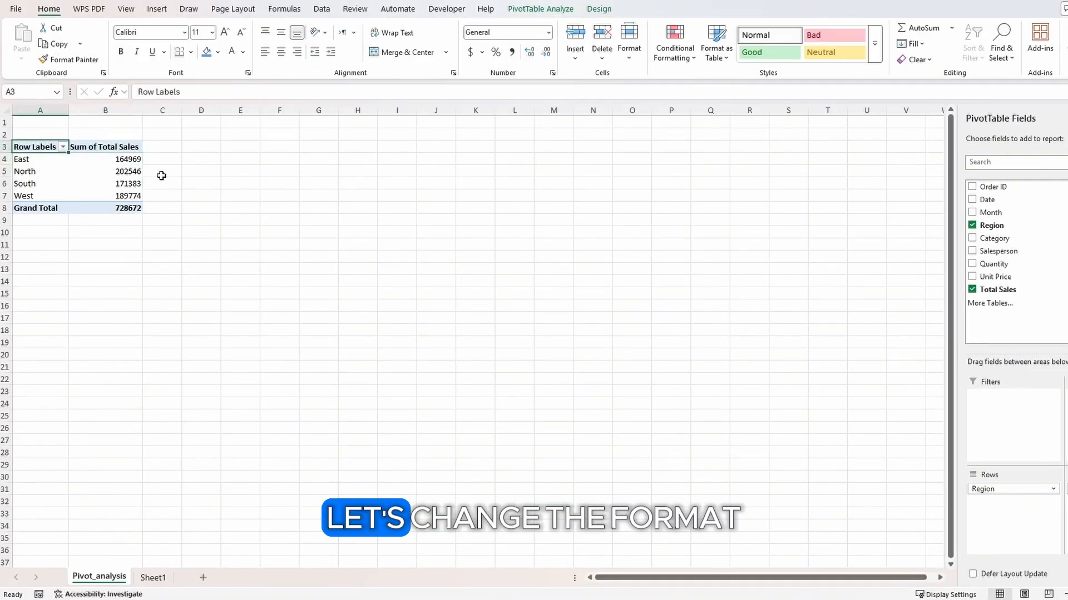
Apply the comma number style to all Sum of Total Sales values, including the grand total
{"action": "left_click_drag", "start_coordinate": [127, 158], "coordinate": [128, 209]}
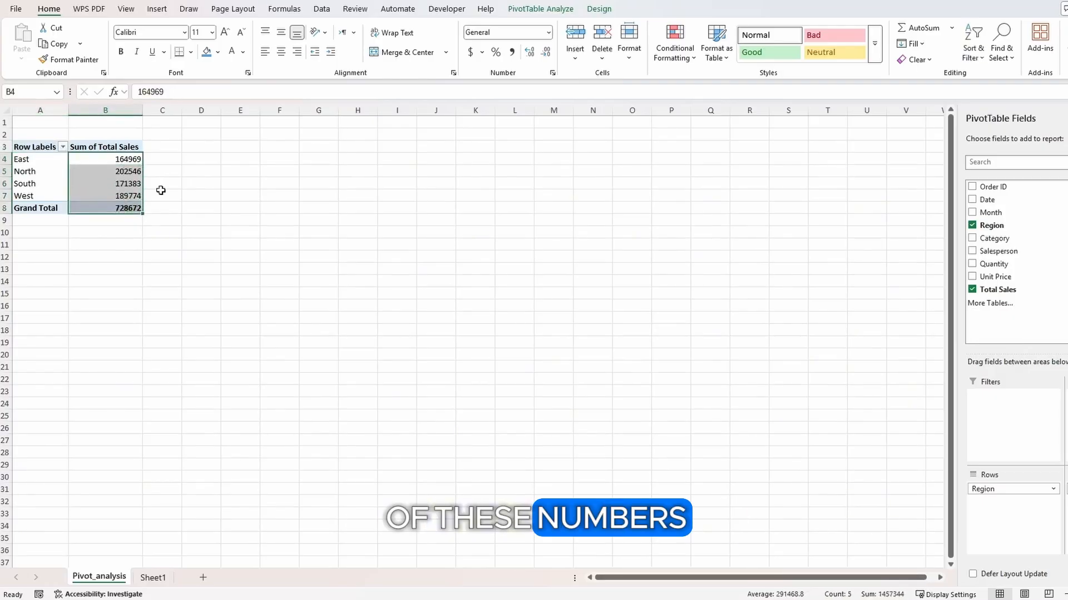
{"action": "left_click", "coordinate": [511, 52]}
{"action": "left_click", "coordinate": [475, 245]}
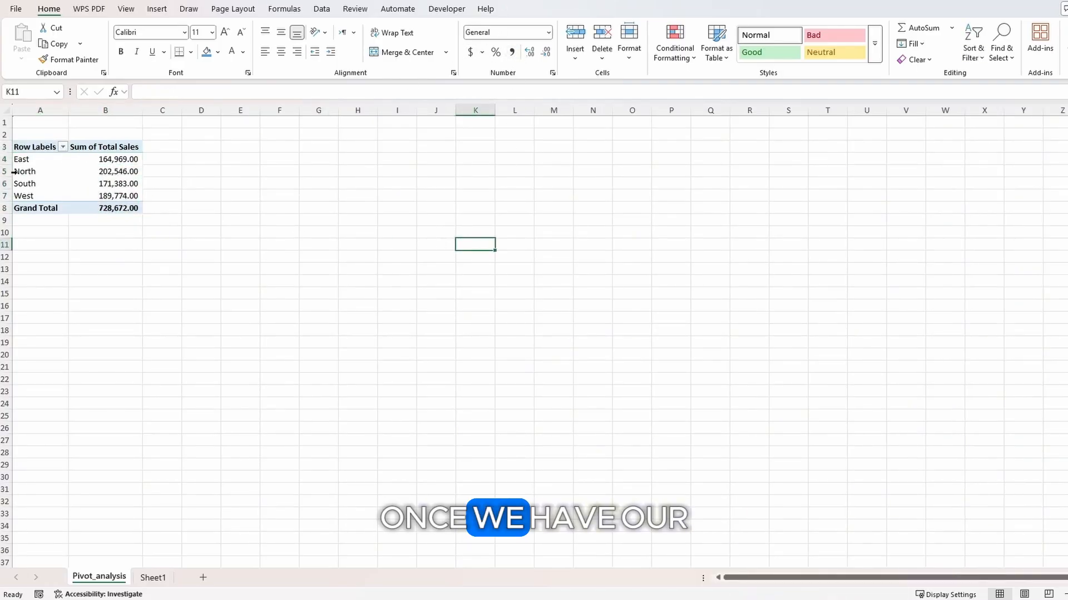
Insert a clustered column chart from the region PivotTable and place it beside the table, starting around cell E2
{"action": "left_click_drag", "start_coordinate": [35, 147], "coordinate": [117, 194]}
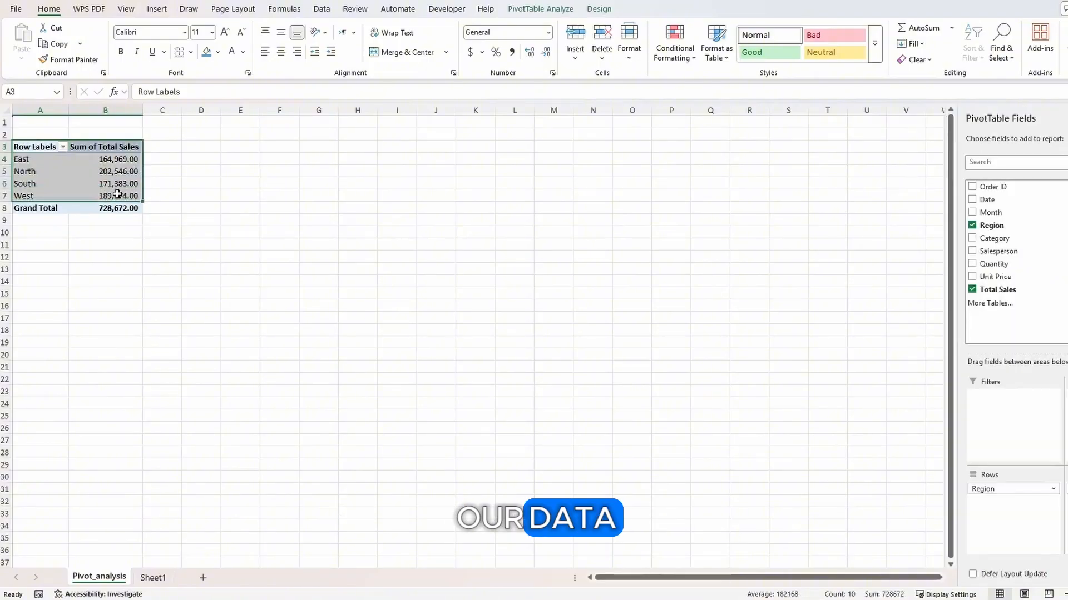
{"action": "left_click", "coordinate": [158, 9]}
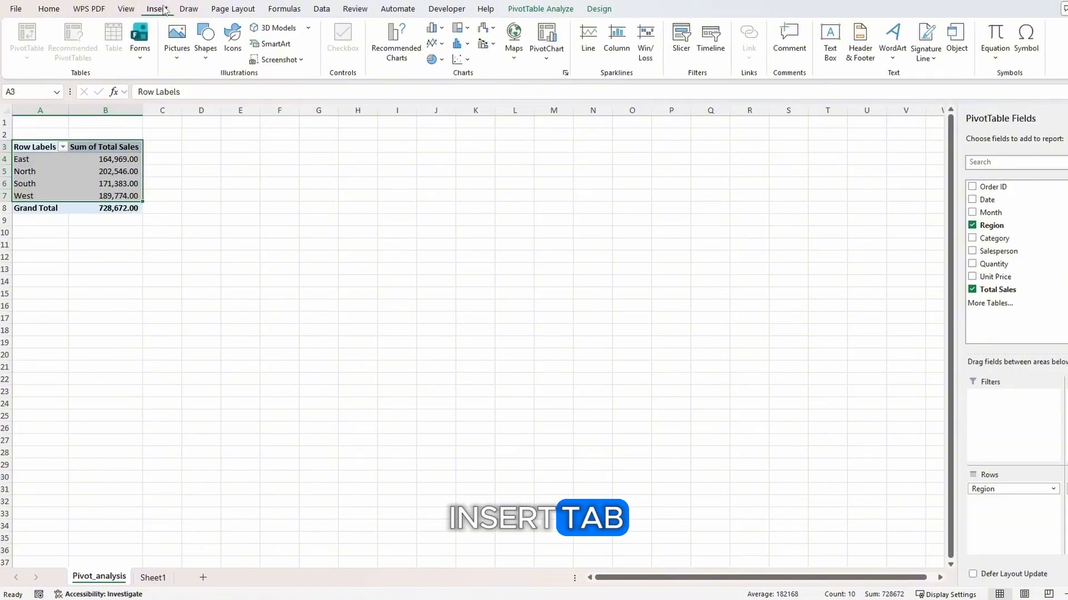
{"action": "left_click", "coordinate": [434, 28]}
{"action": "left_click", "coordinate": [441, 67]}
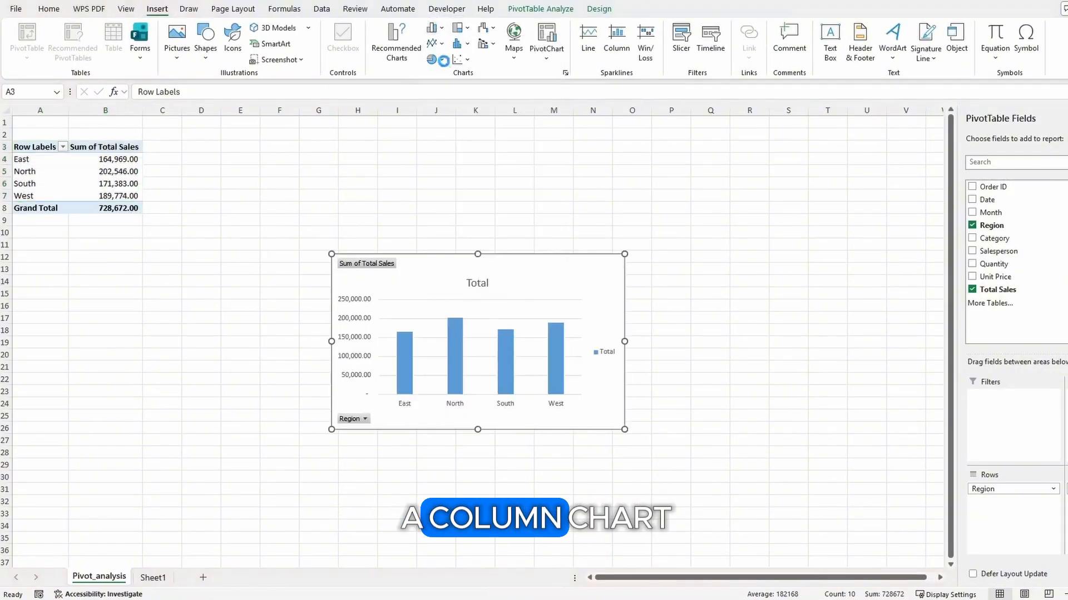
{"action": "left_click_drag", "start_coordinate": [428, 275], "coordinate": [332, 146]}
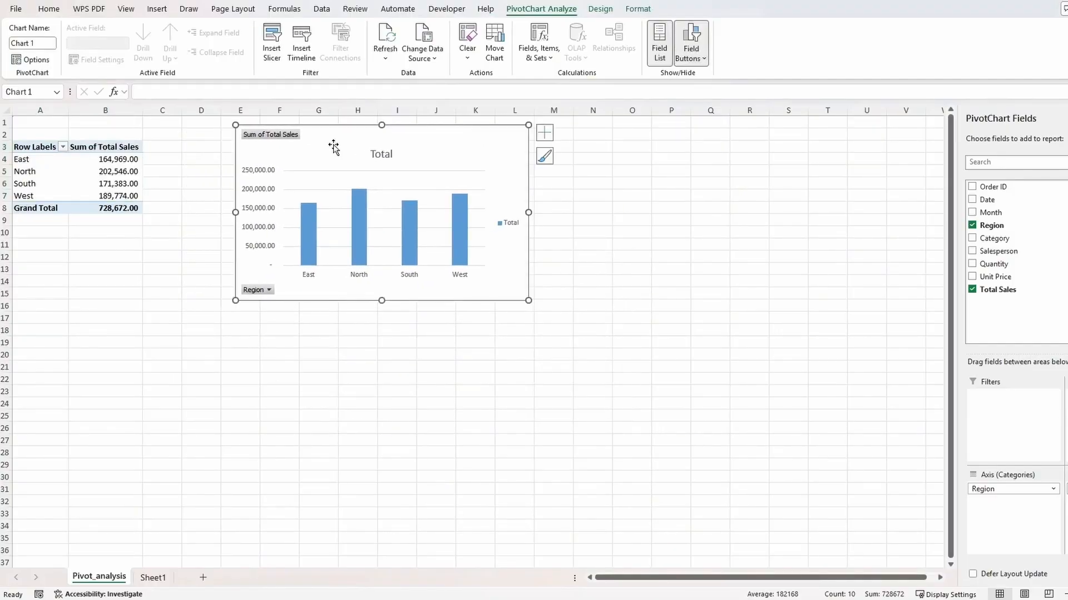
Delete the chart's horizontal gridlines and hide all field buttons on the chart
{"action": "left_click", "coordinate": [469, 171]}
{"action": "left_click", "coordinate": [482, 189]}
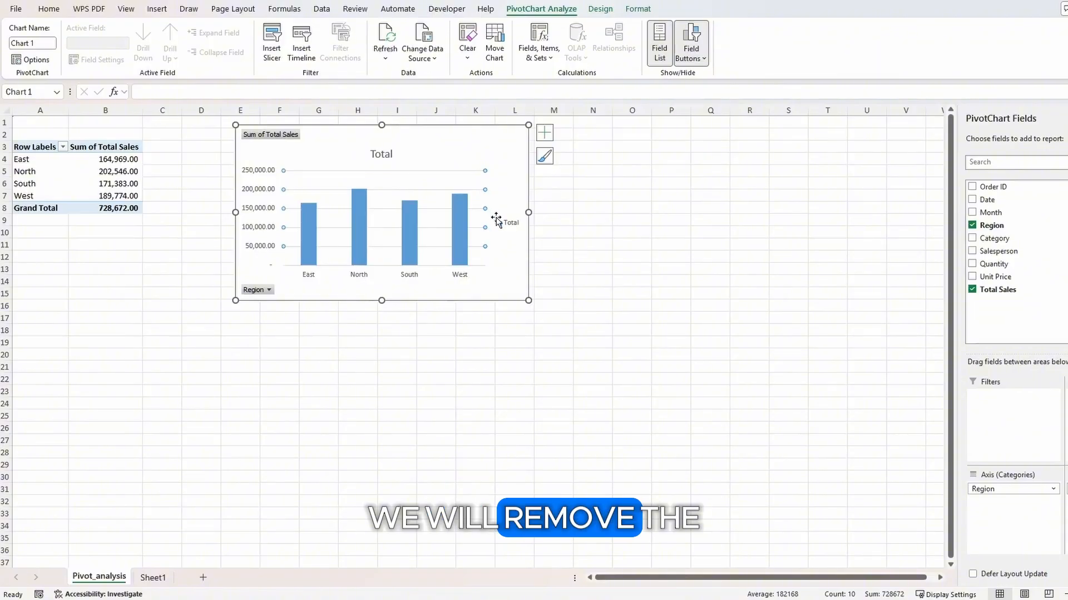
{"action": "key", "text": "Delete"}
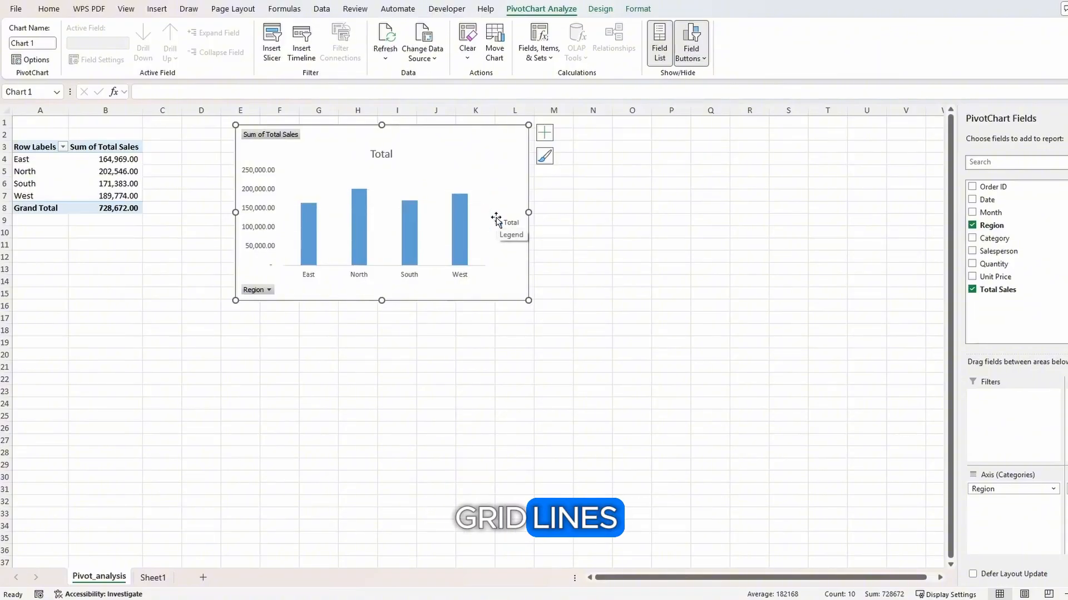
{"action": "right_click", "coordinate": [273, 288]}
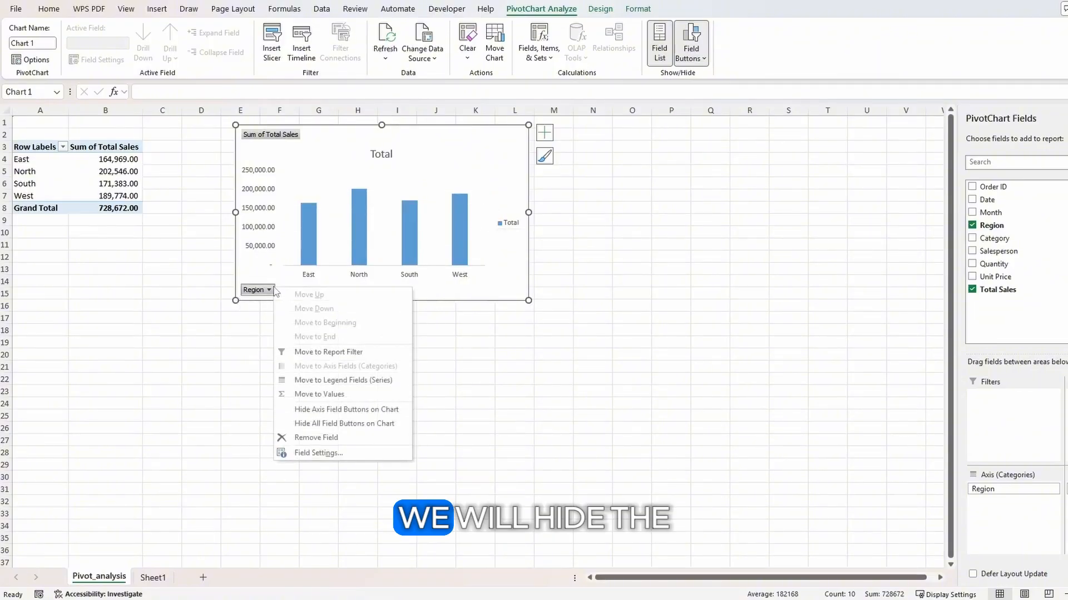
{"action": "left_click", "coordinate": [340, 424]}
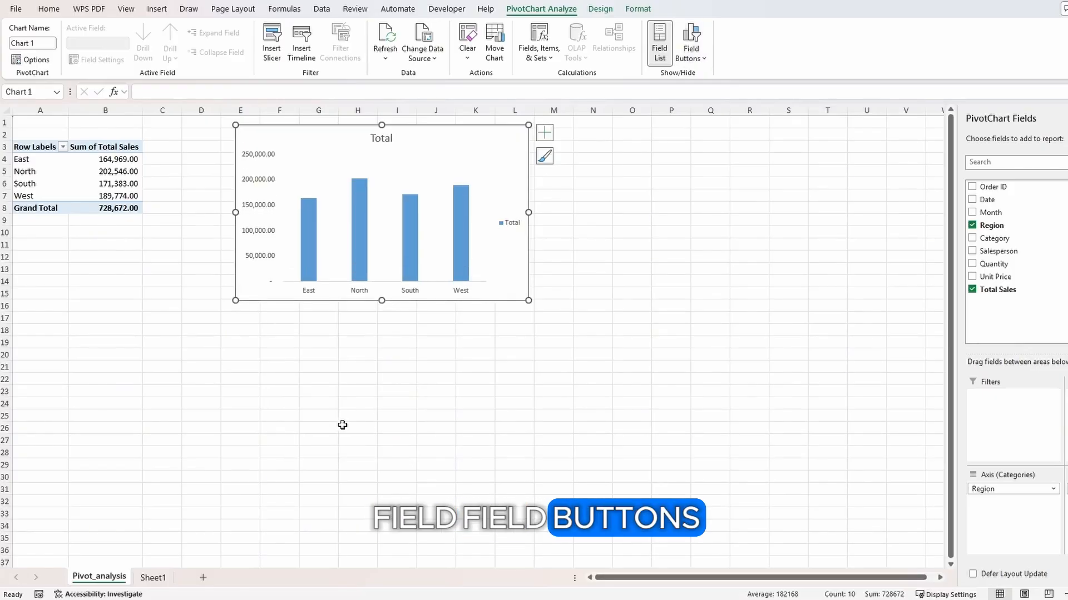
Remove the chart's legend and add data labels to the columns
{"action": "left_click", "coordinate": [551, 134]}
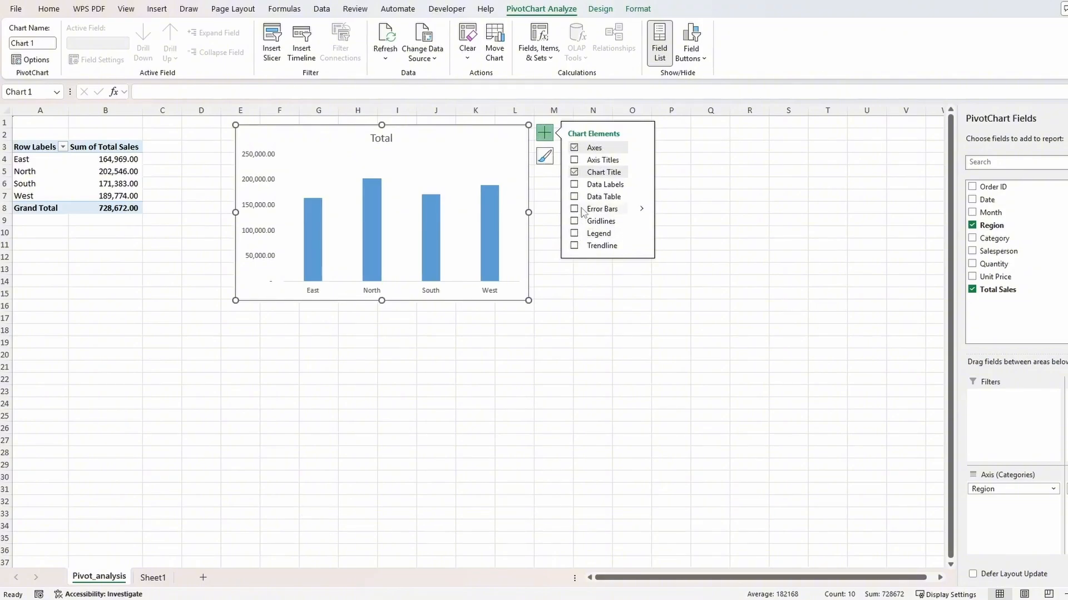
{"action": "left_click", "coordinate": [575, 185]}
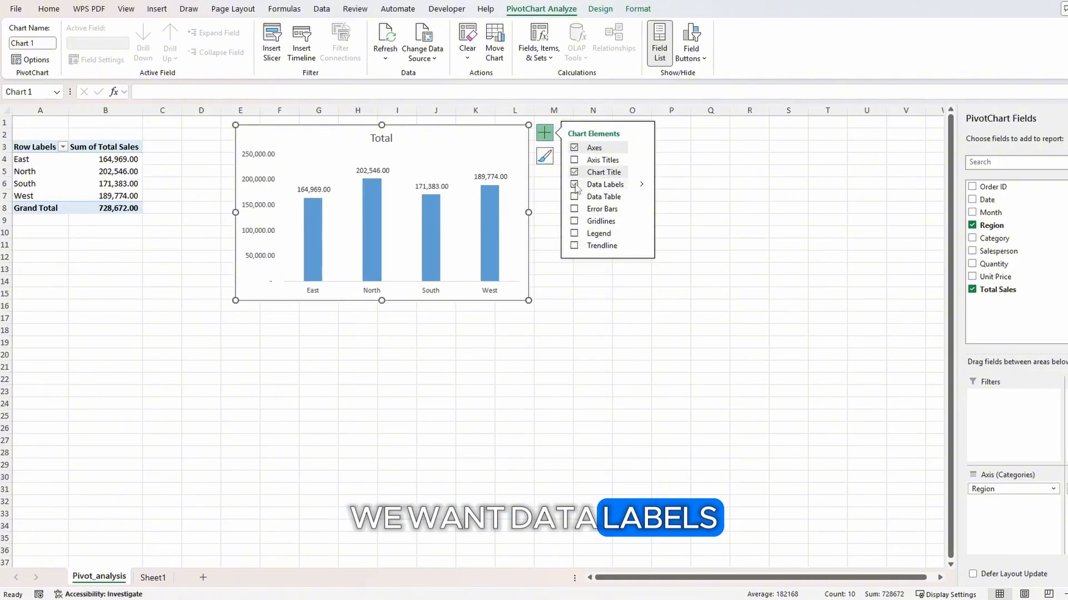
Change the chart title to "Sales by Region ($)" and make it bold
{"action": "left_click", "coordinate": [382, 138]}
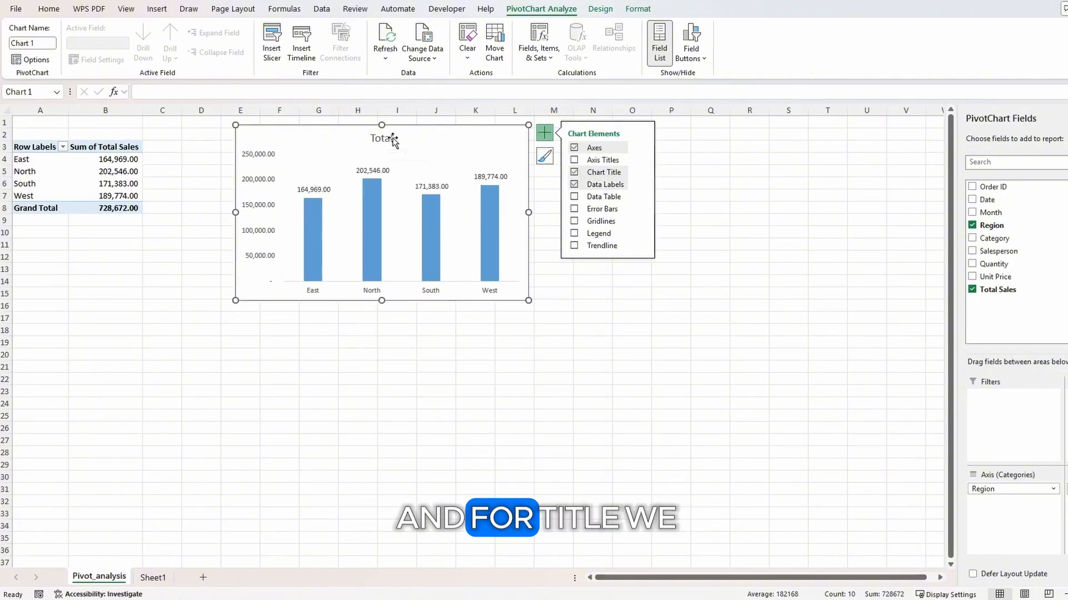
{"action": "double_click", "coordinate": [393, 138]}
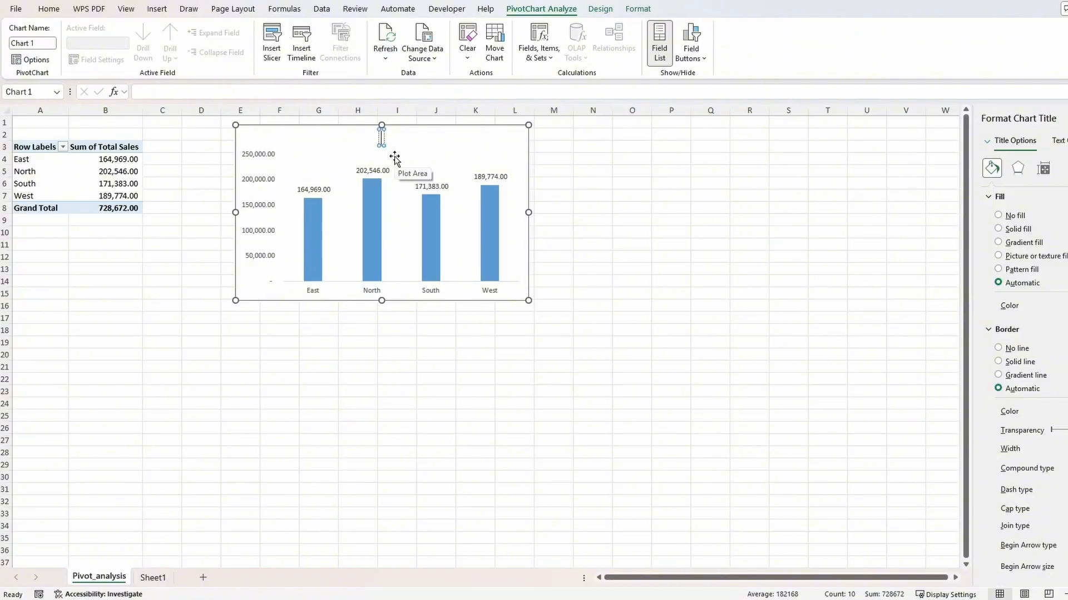
{"action": "type", "text": "Sales"}
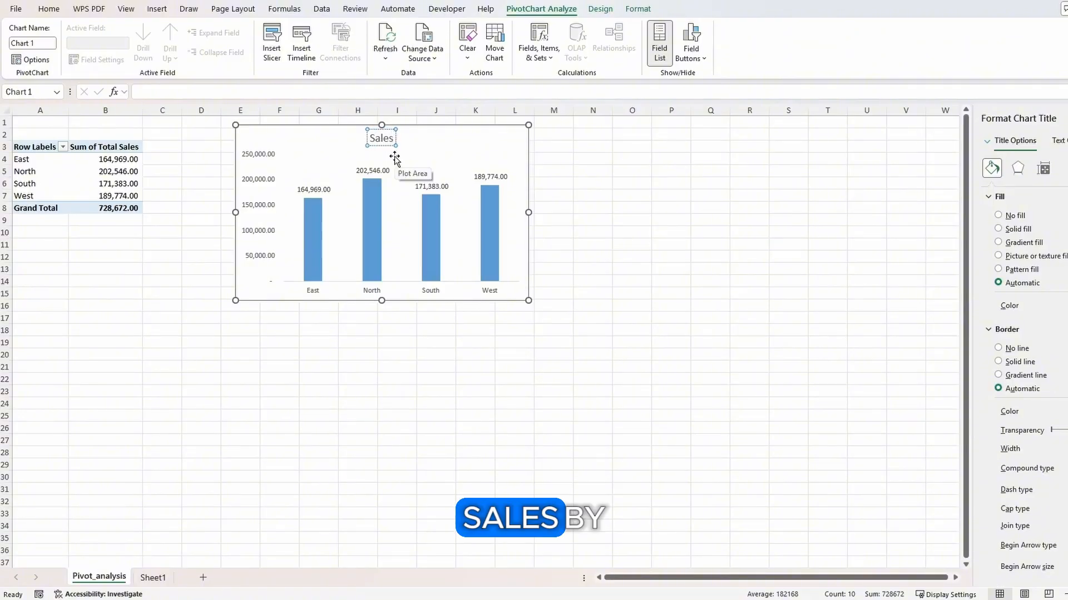
{"action": "type", "text": " by Re"}
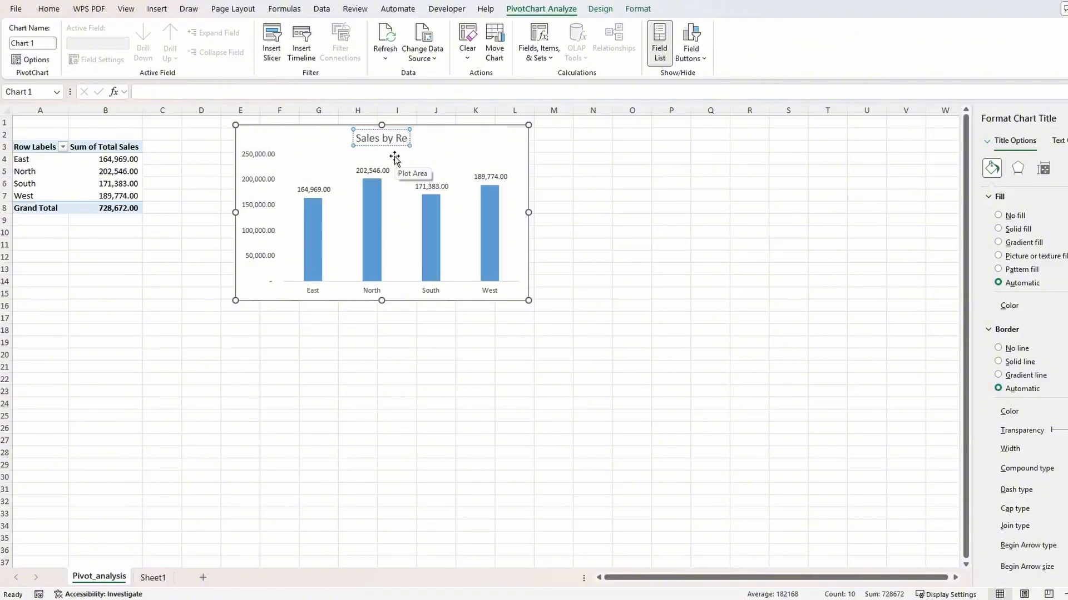
{"action": "type", "text": "gion ($)"}
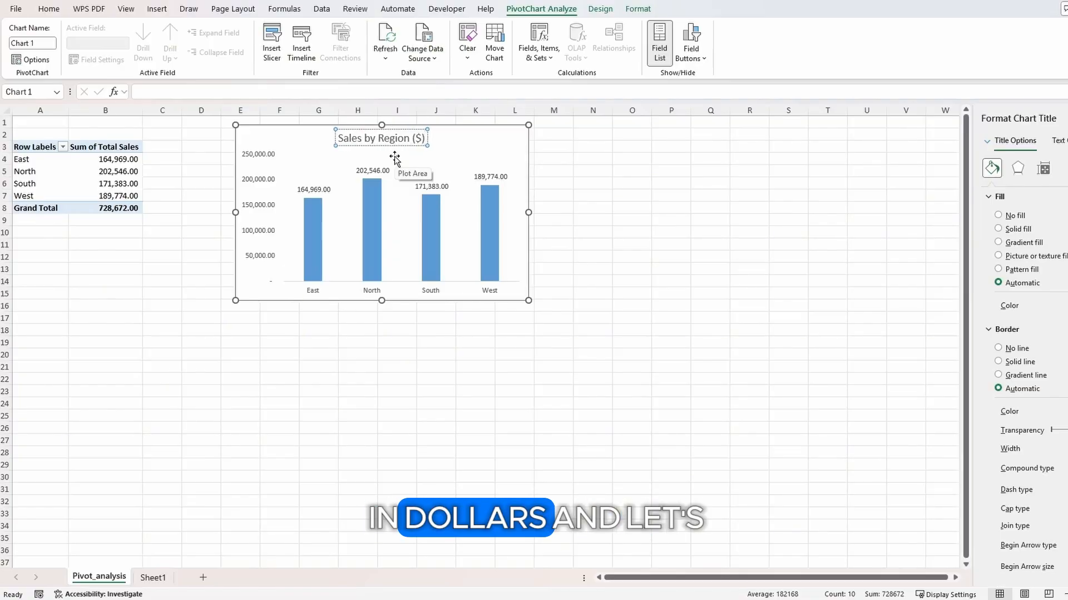
{"action": "key", "text": "ctrl+a"}
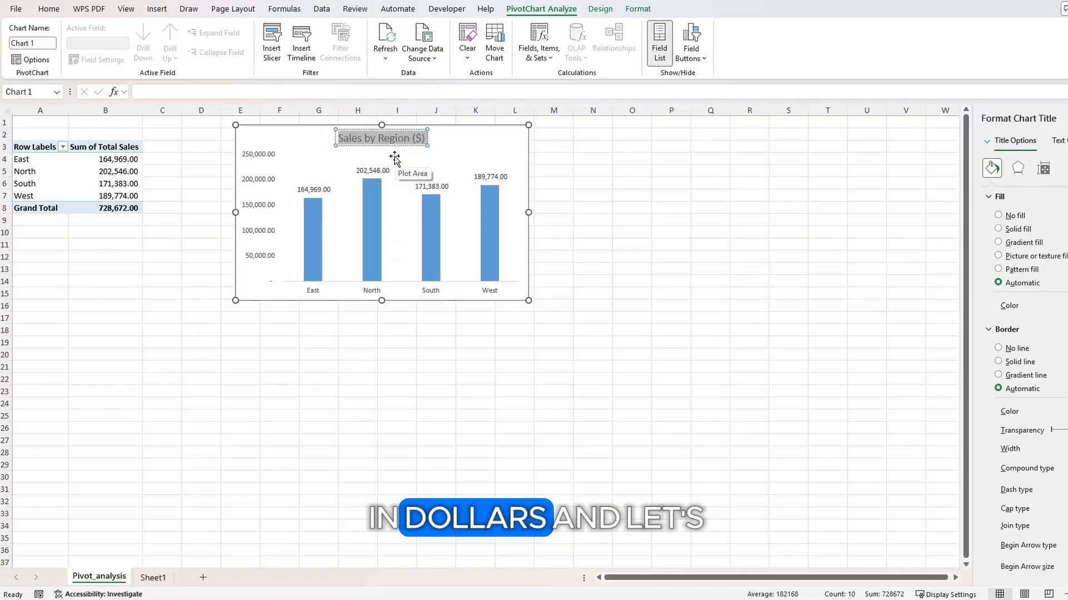
{"action": "left_click", "coordinate": [47, 9]}
{"action": "left_click", "coordinate": [119, 52]}
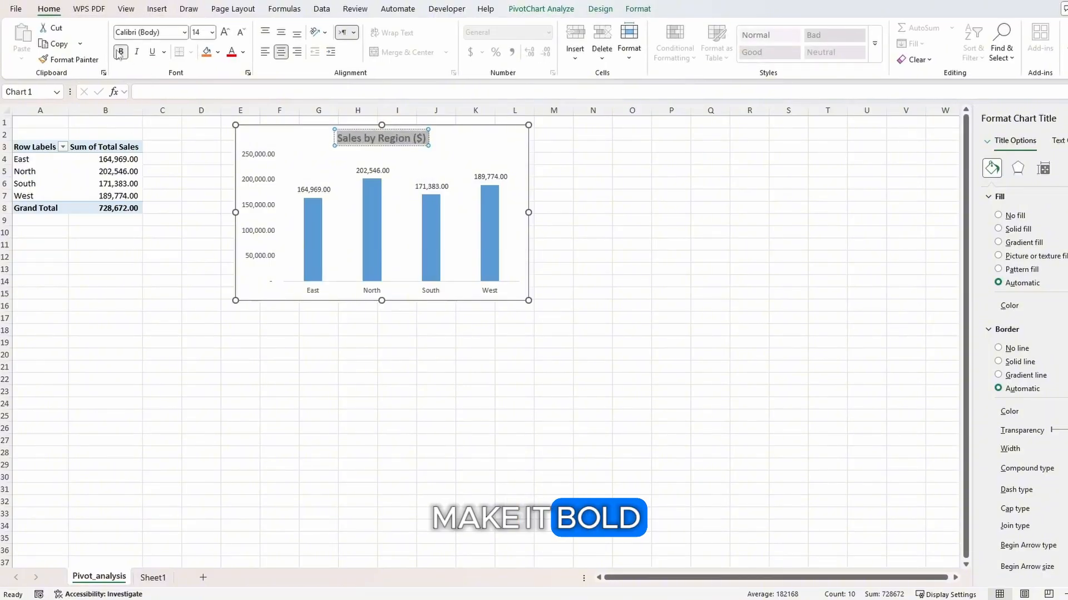
{"action": "left_click", "coordinate": [169, 222]}
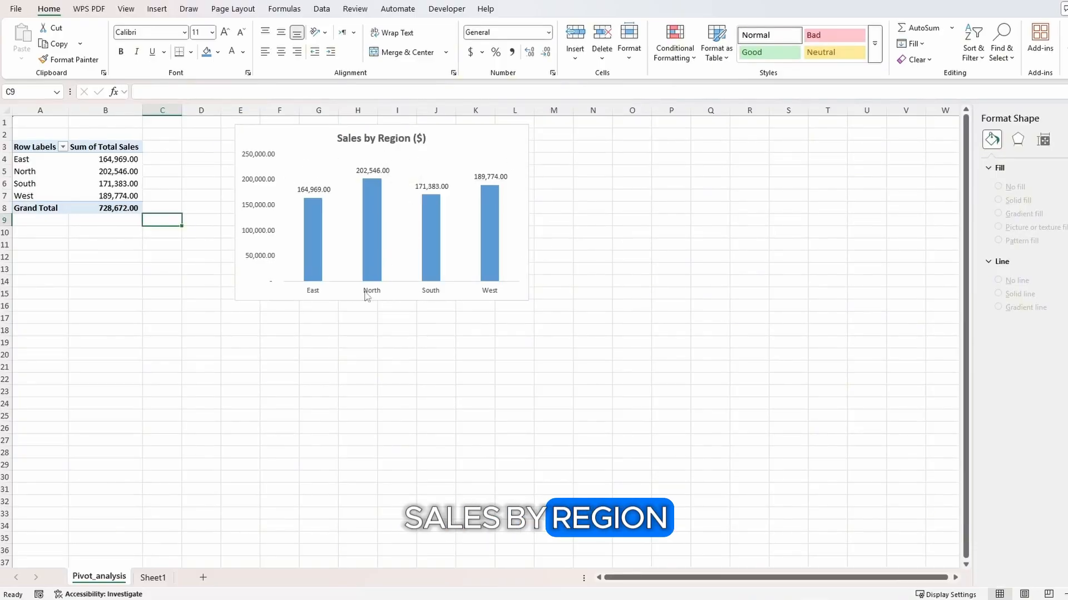
Set the gap width of the chart's column series to 100%
{"action": "left_click", "coordinate": [681, 348]}
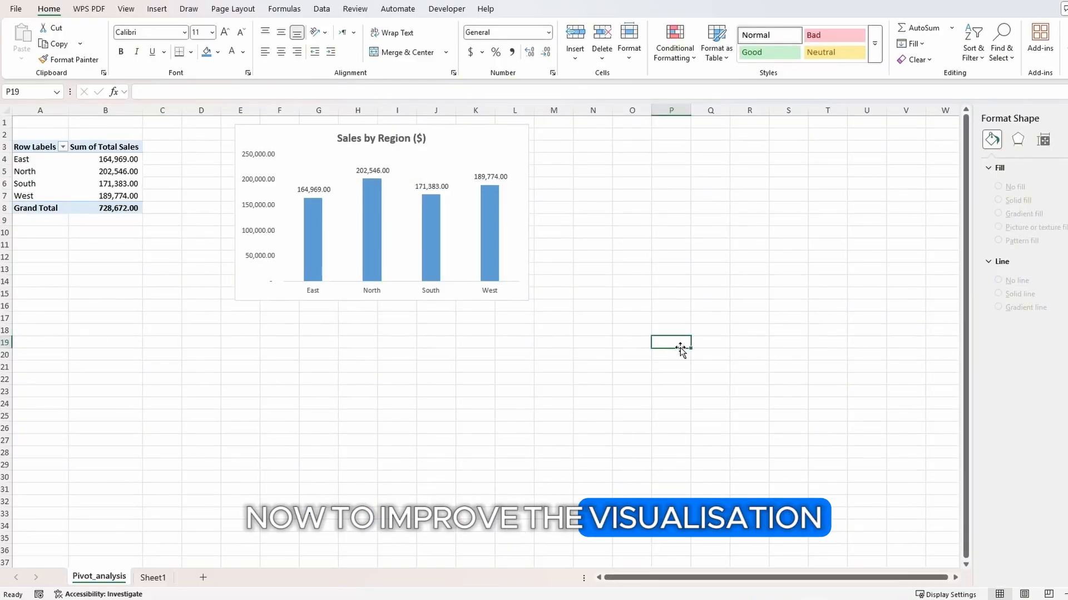
{"action": "left_click", "coordinate": [310, 228]}
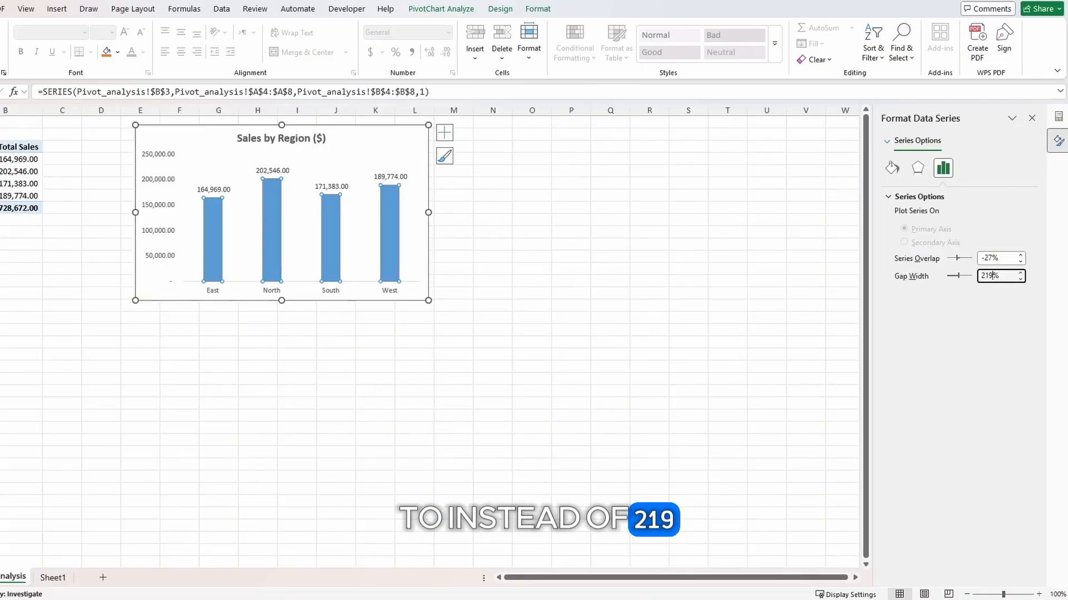
{"action": "key", "text": "BackSpace"}
{"action": "key", "text": "BackSpace"}
{"action": "key", "text": "BackSpace"}
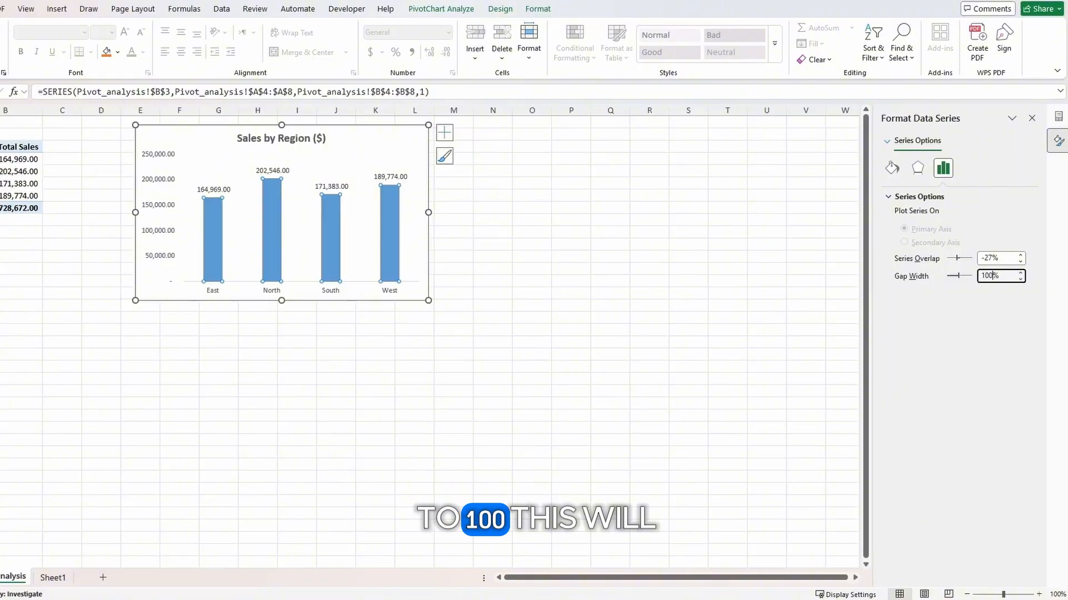
{"action": "key", "text": "Return"}
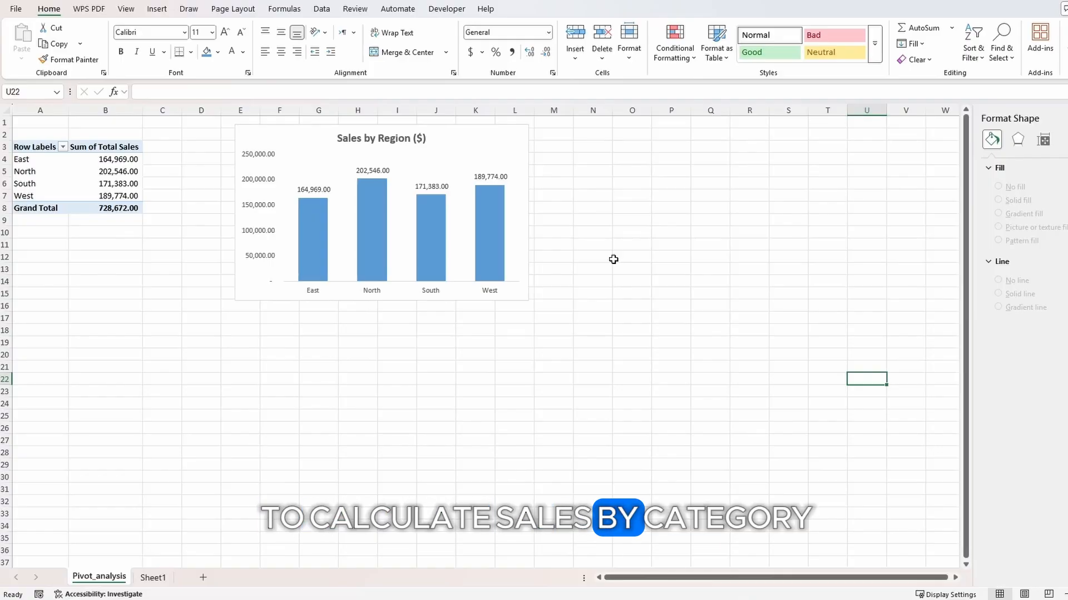
Insert a PivotTable from the RawData table on the existing Pivot_analysis worksheet at cell A21
{"action": "left_click", "coordinate": [154, 579]}
{"action": "scroll", "coordinate": [226, 410], "scroll_direction": "up", "scroll_amount": 1}
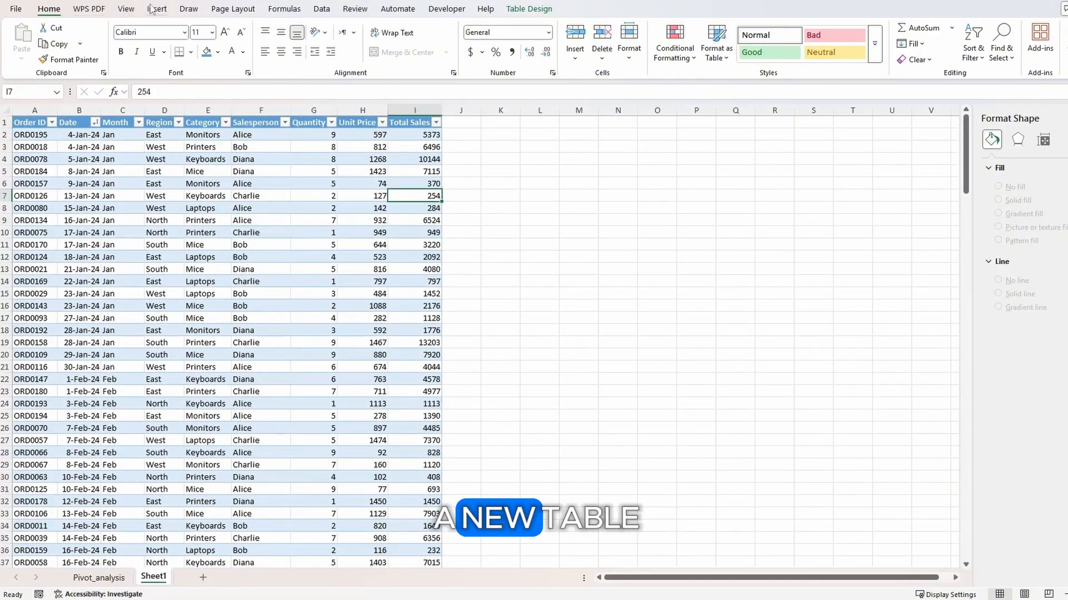
{"action": "left_click", "coordinate": [156, 9]}
{"action": "left_click", "coordinate": [27, 33]}
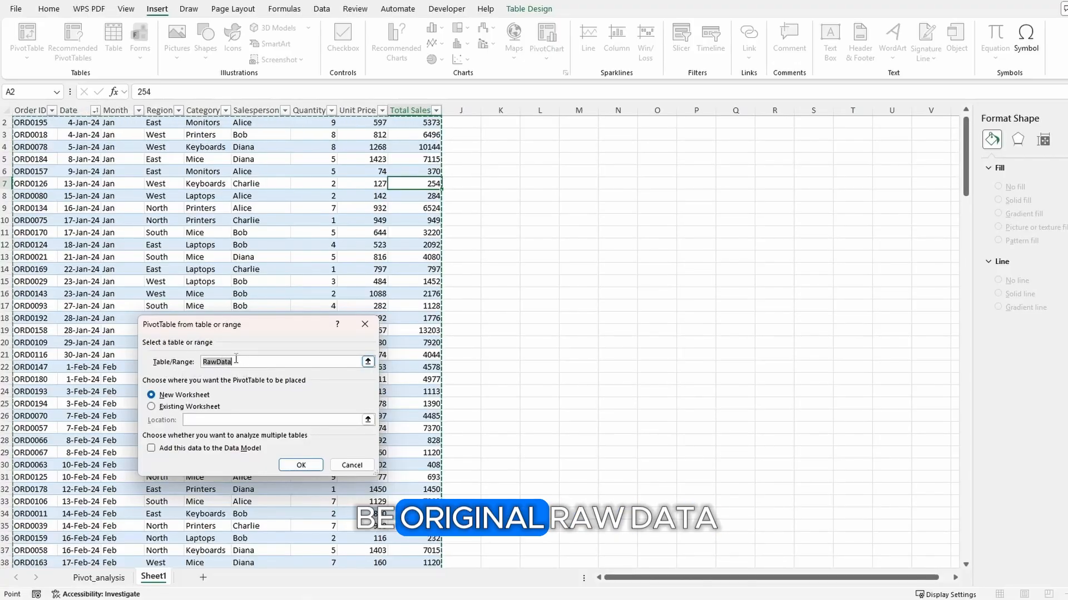
{"action": "left_click", "coordinate": [152, 407]}
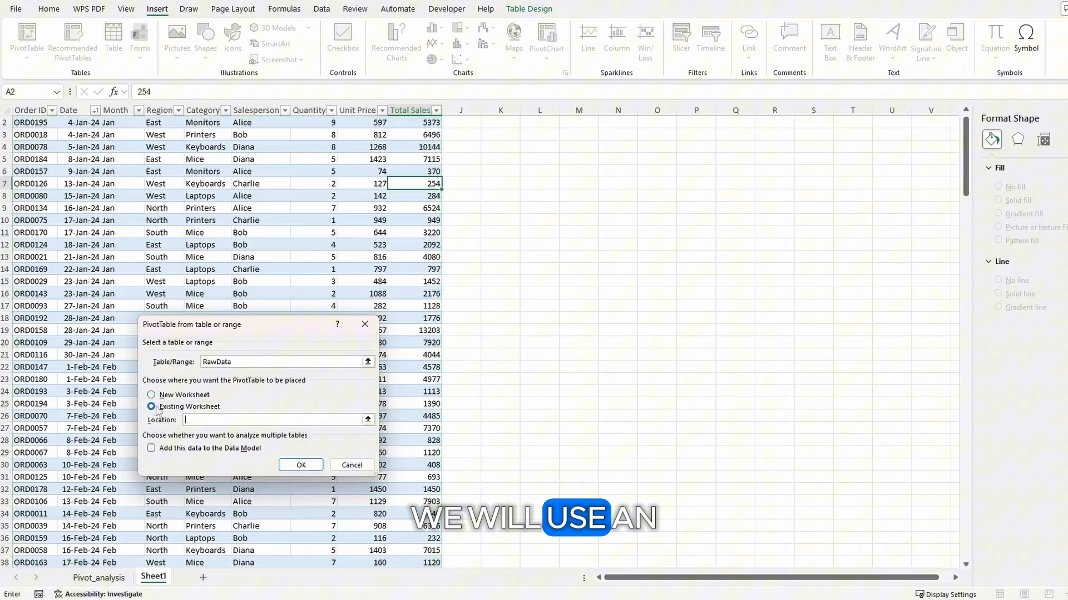
{"action": "left_click", "coordinate": [98, 578]}
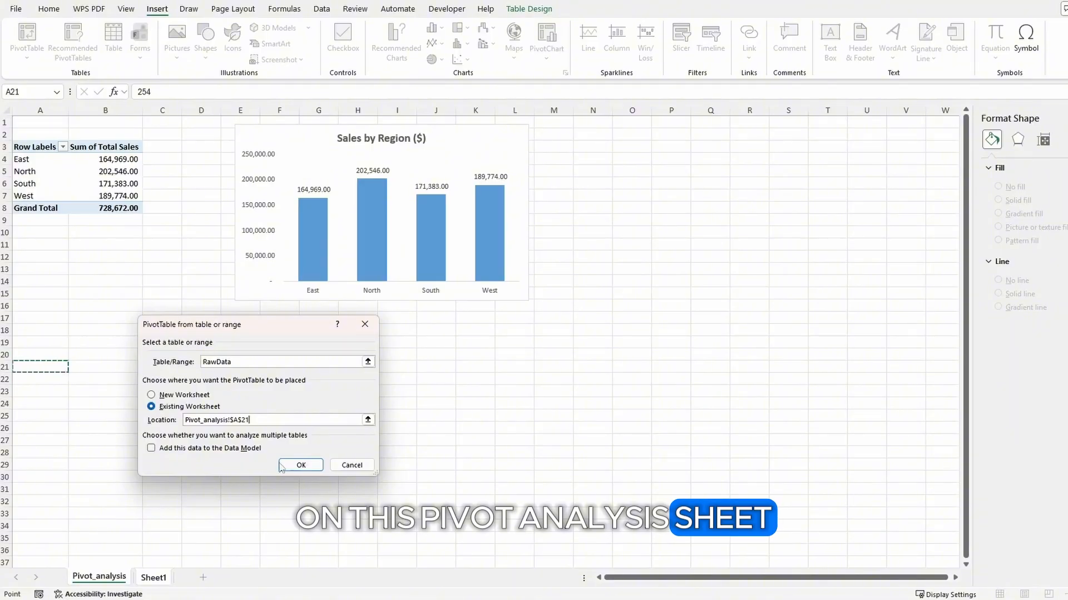
{"action": "left_click", "coordinate": [301, 465]}
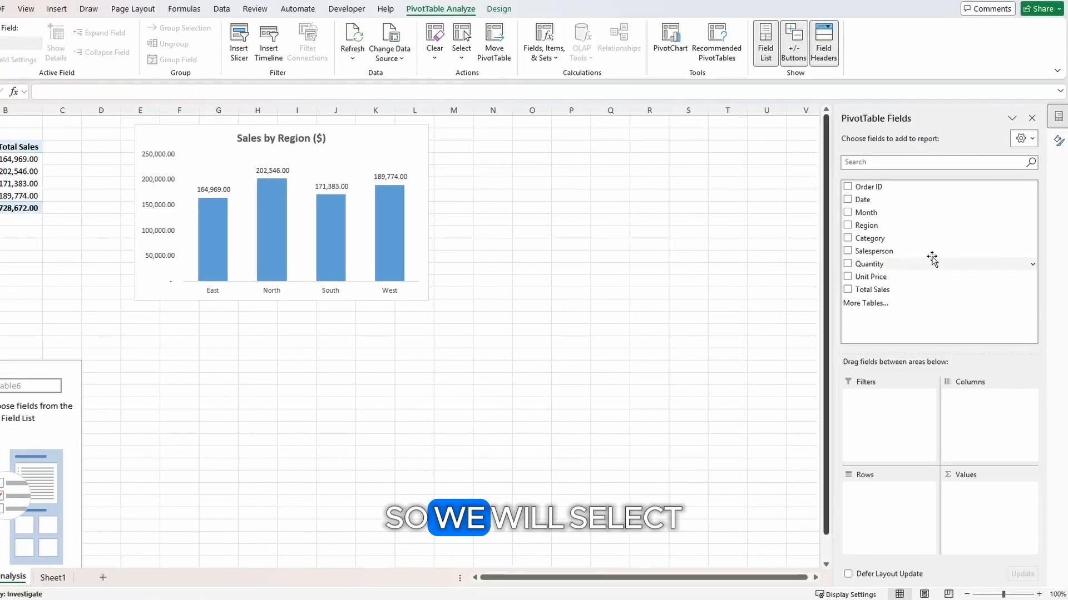
Set the new PivotTable's rows to Category and its values to Total Sales, and apply comma style to the sales figures
{"action": "left_click_drag", "start_coordinate": [879, 236], "coordinate": [908, 524]}
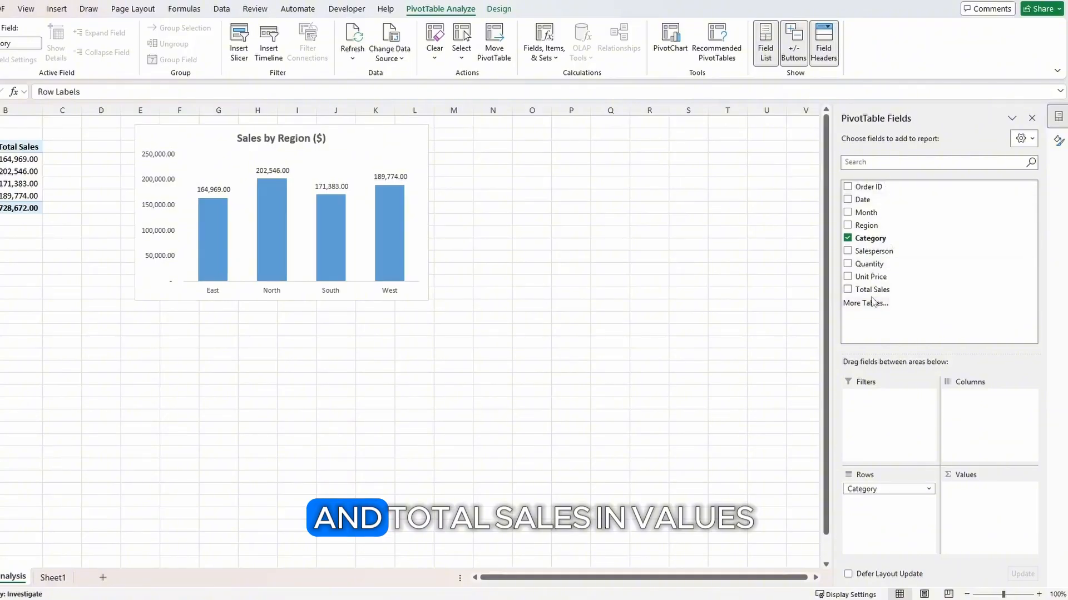
{"action": "left_click_drag", "start_coordinate": [873, 289], "coordinate": [992, 498]}
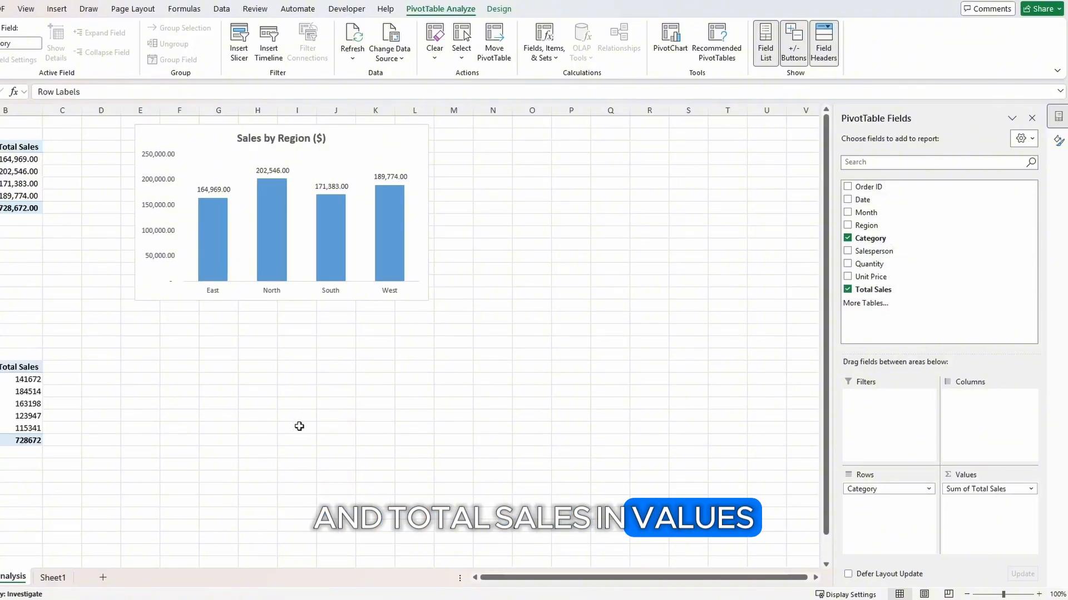
{"action": "left_click_drag", "start_coordinate": [22, 379], "coordinate": [28, 441]}
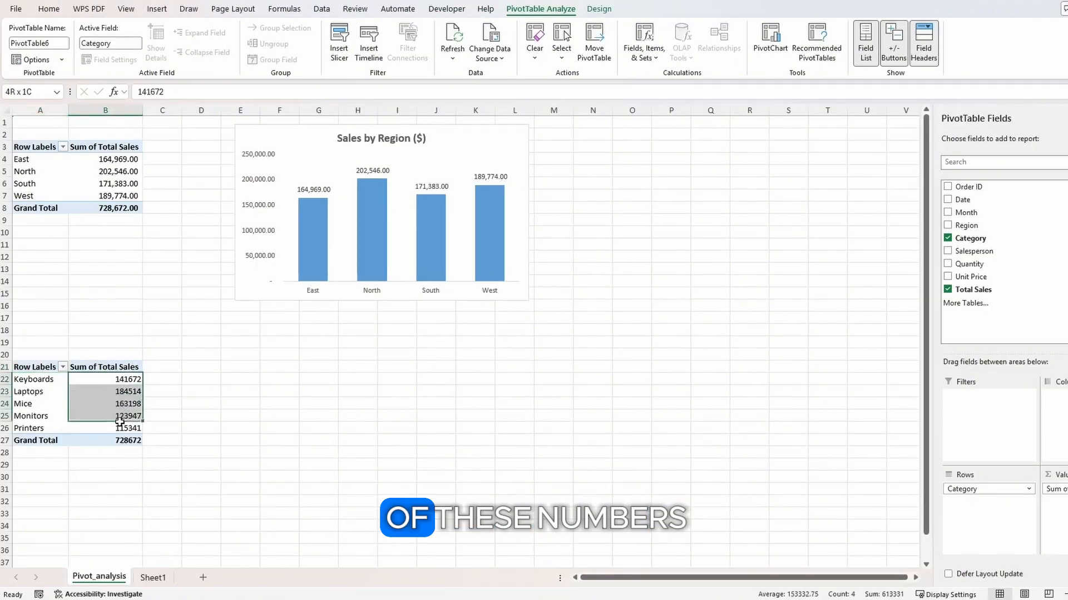
{"action": "left_click", "coordinate": [60, 9]}
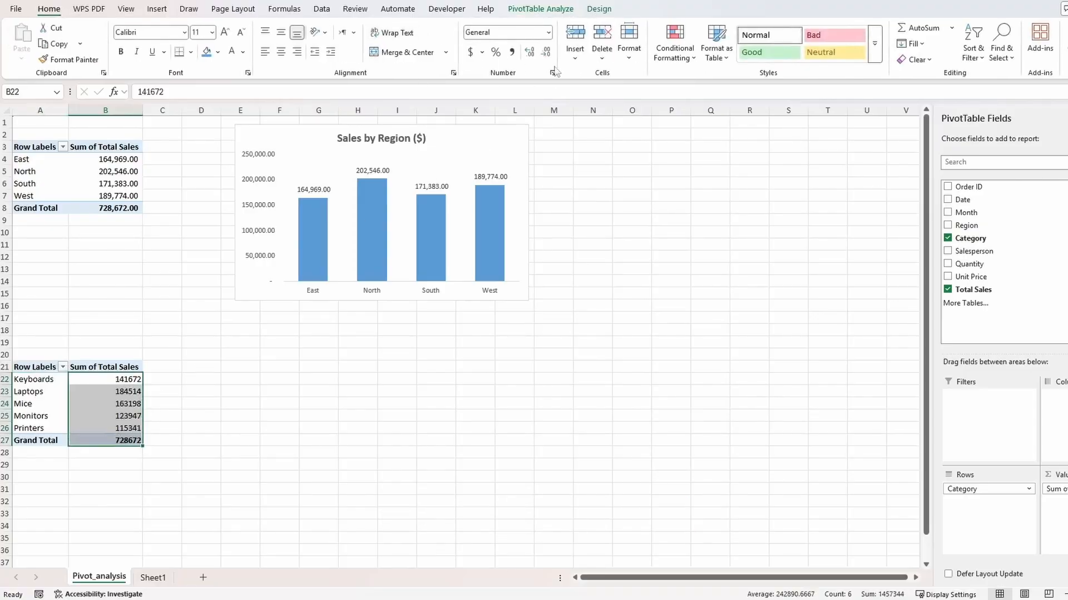
{"action": "left_click", "coordinate": [511, 51]}
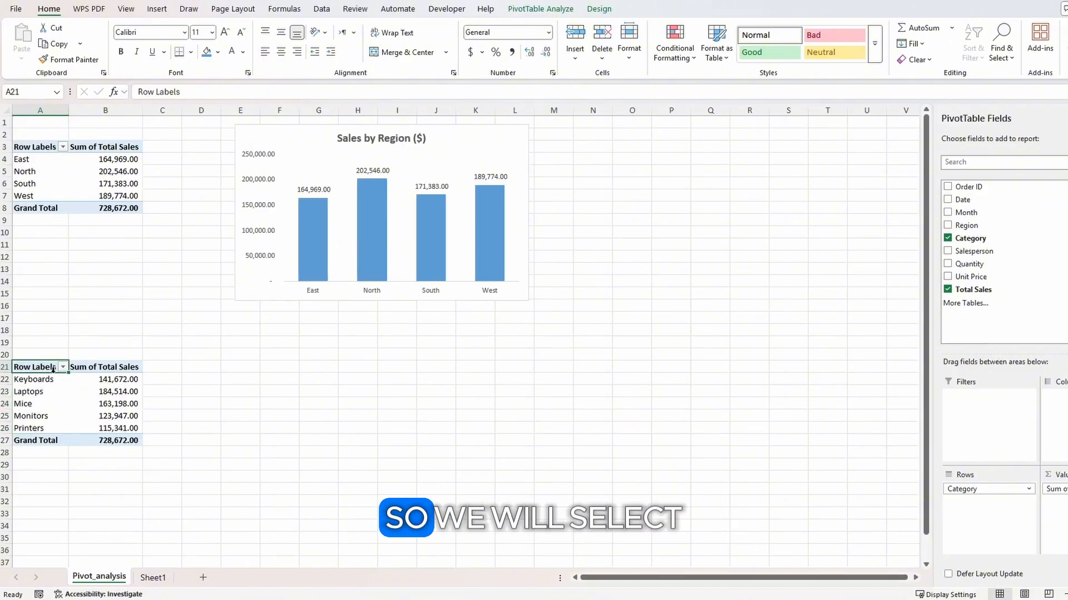
Insert a pie chart of the category sales without the grand total below the Sales by Region chart, and hide all its field buttons
{"action": "left_click_drag", "start_coordinate": [53, 369], "coordinate": [139, 429]}
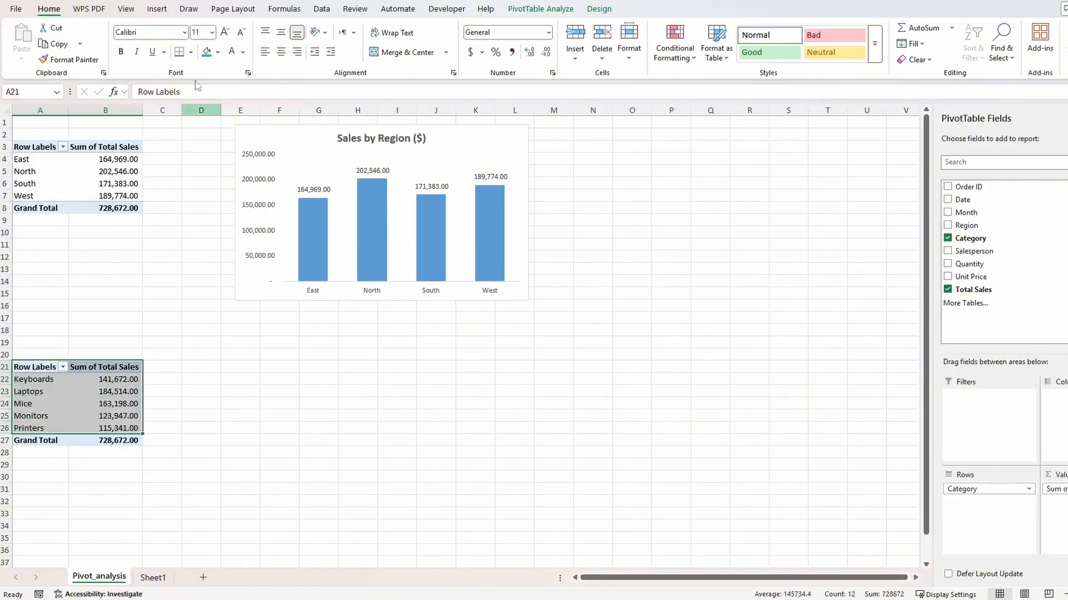
{"action": "left_click", "coordinate": [157, 9]}
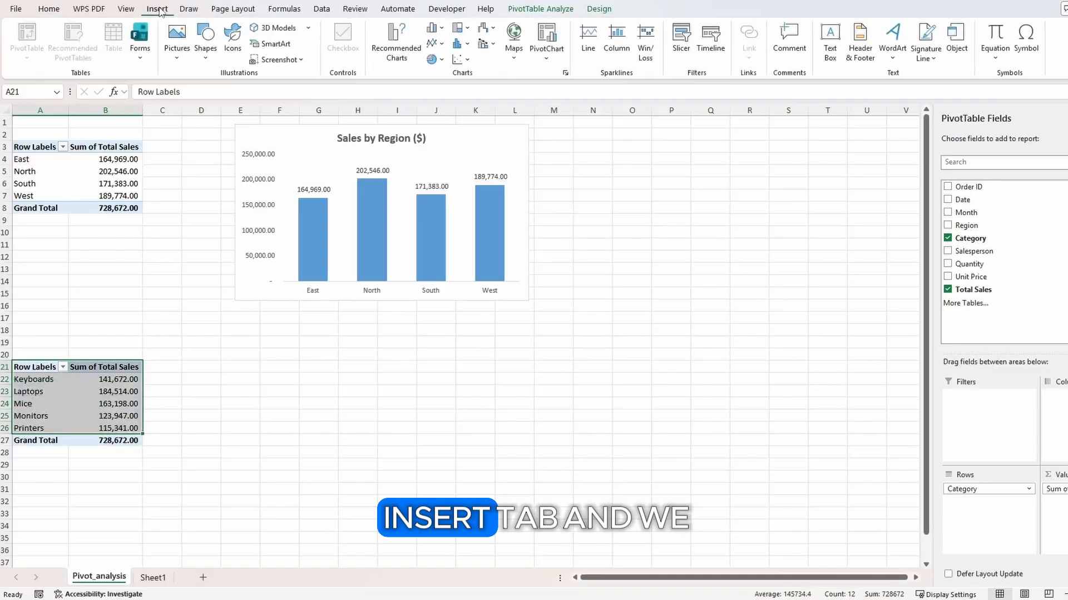
{"action": "left_click", "coordinate": [443, 61]}
{"action": "left_click", "coordinate": [443, 100]}
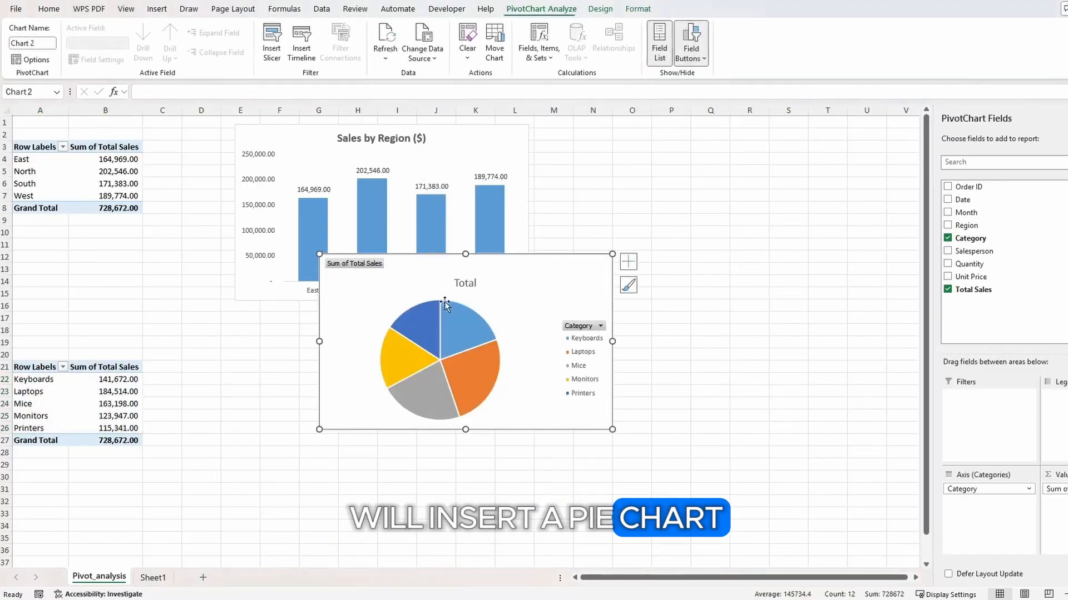
{"action": "left_click_drag", "start_coordinate": [550, 276], "coordinate": [468, 334]}
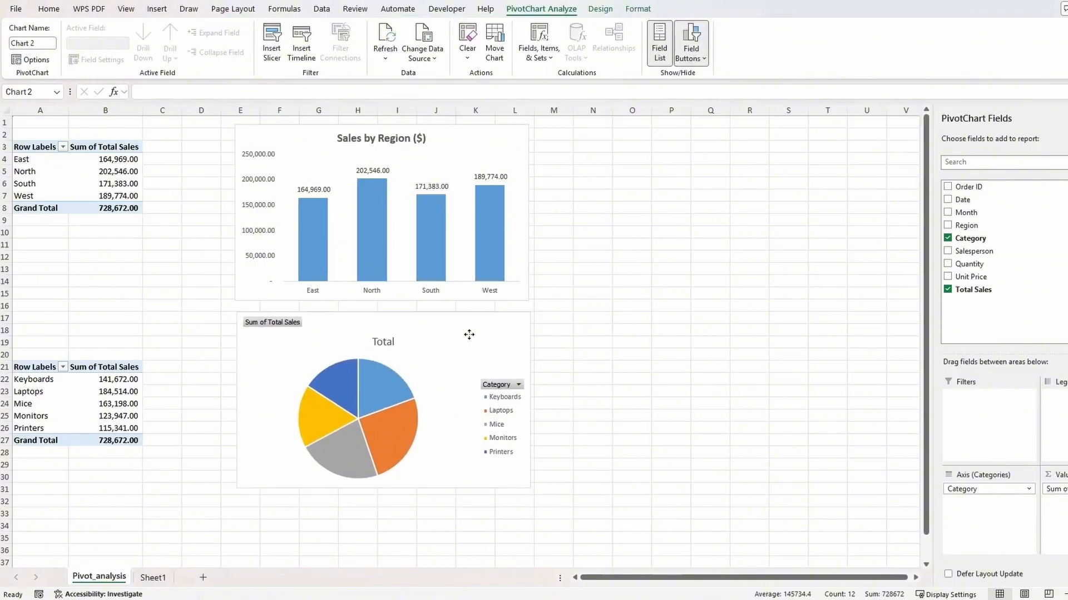
{"action": "right_click", "coordinate": [279, 323]}
{"action": "left_click", "coordinate": [338, 460]}
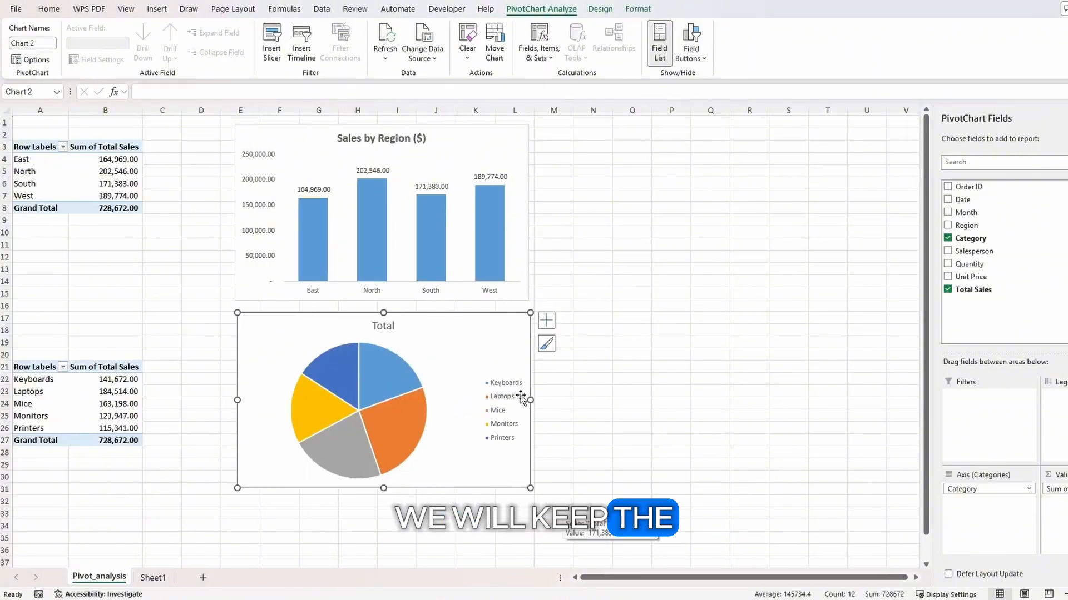
Change the pie chart's title to "Sales by Category" and make it bold
{"action": "double_click", "coordinate": [387, 320]}
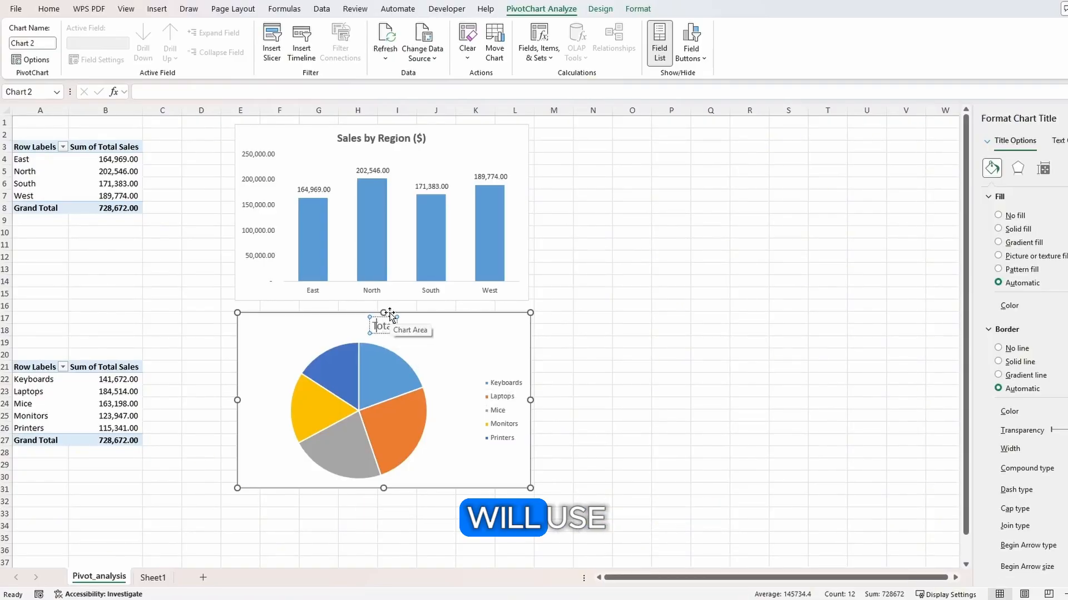
{"action": "key", "text": "ctrl+a"}
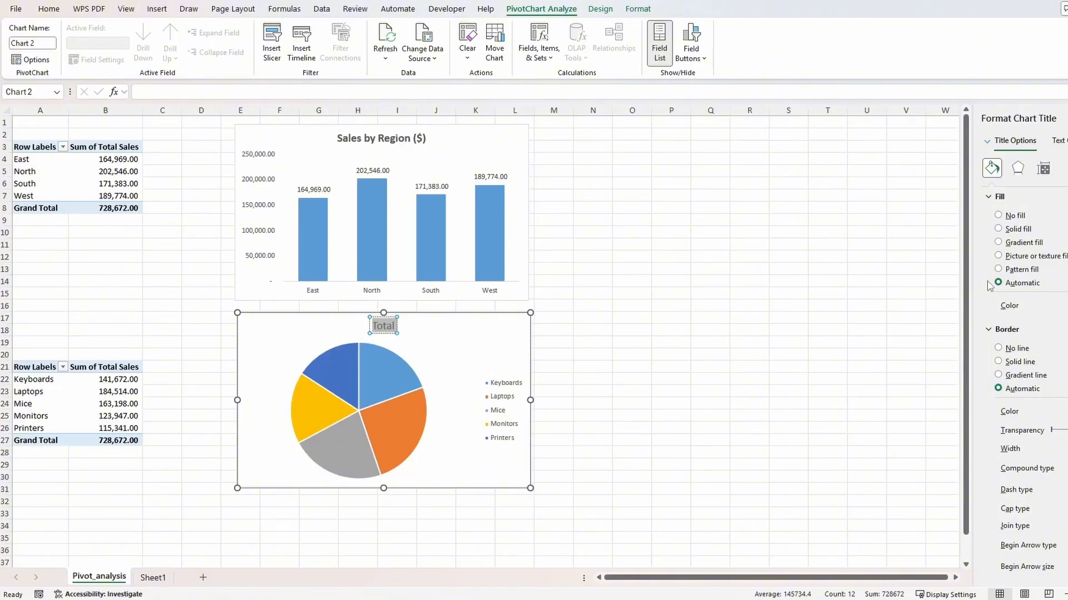
{"action": "type", "text": "Sales by Category"}
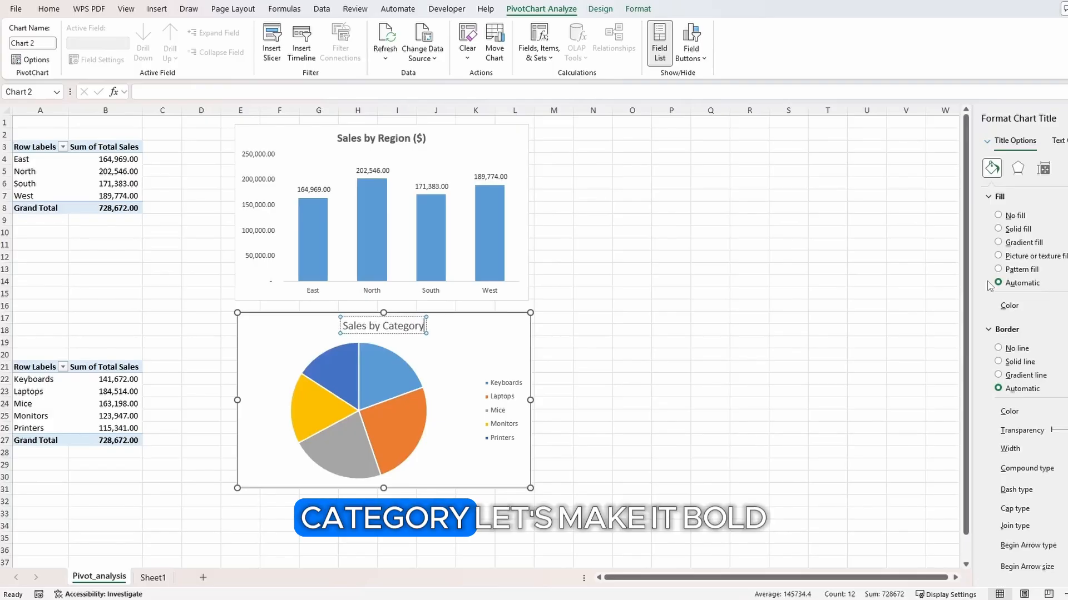
{"action": "key", "text": "ctrl+a"}
{"action": "left_click", "coordinate": [48, 8]}
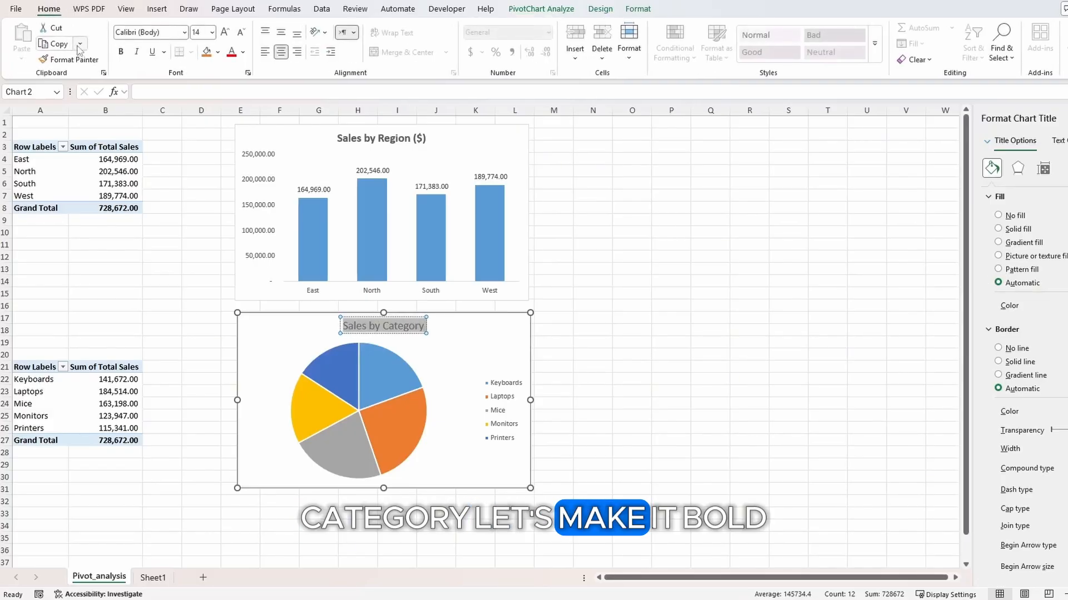
{"action": "left_click", "coordinate": [688, 364]}
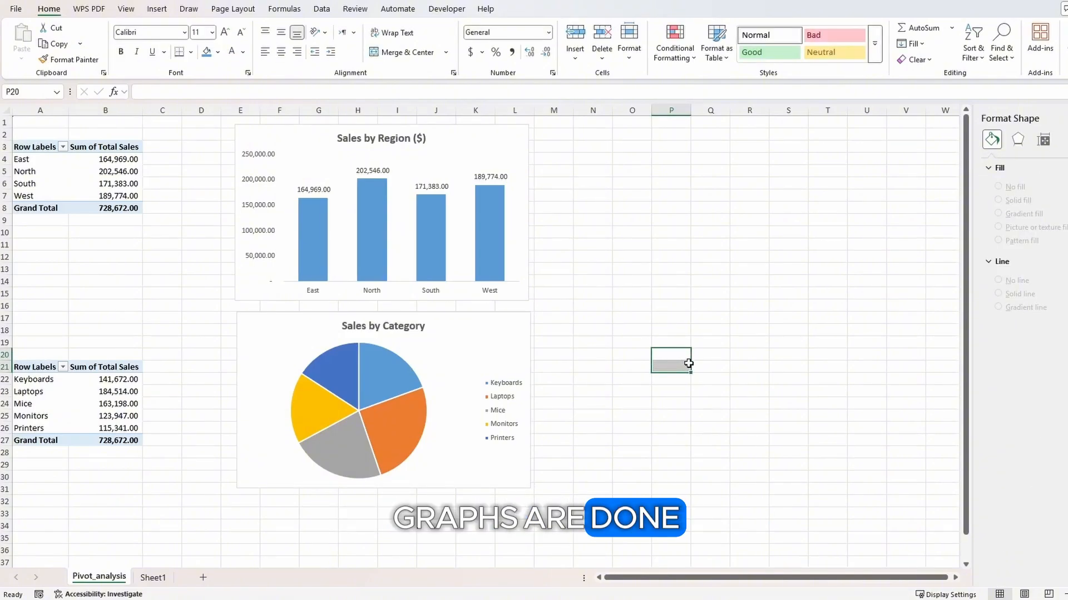
{"action": "left_click", "coordinate": [697, 366]}
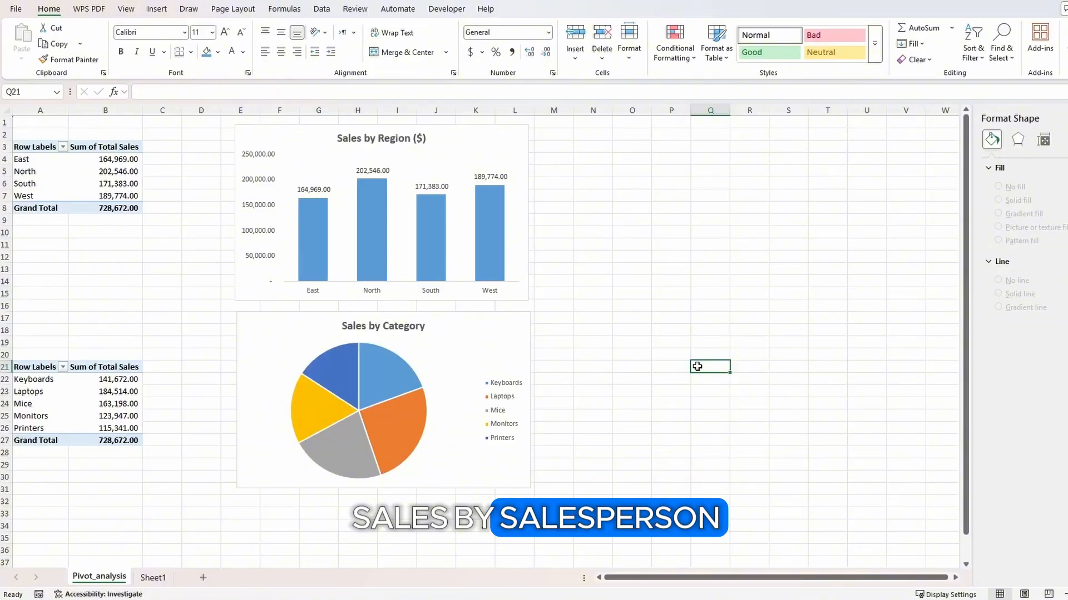
Insert another PivotTable from the RawData table on the existing Pivot_analysis worksheet at cell A37
{"action": "left_click", "coordinate": [153, 578]}
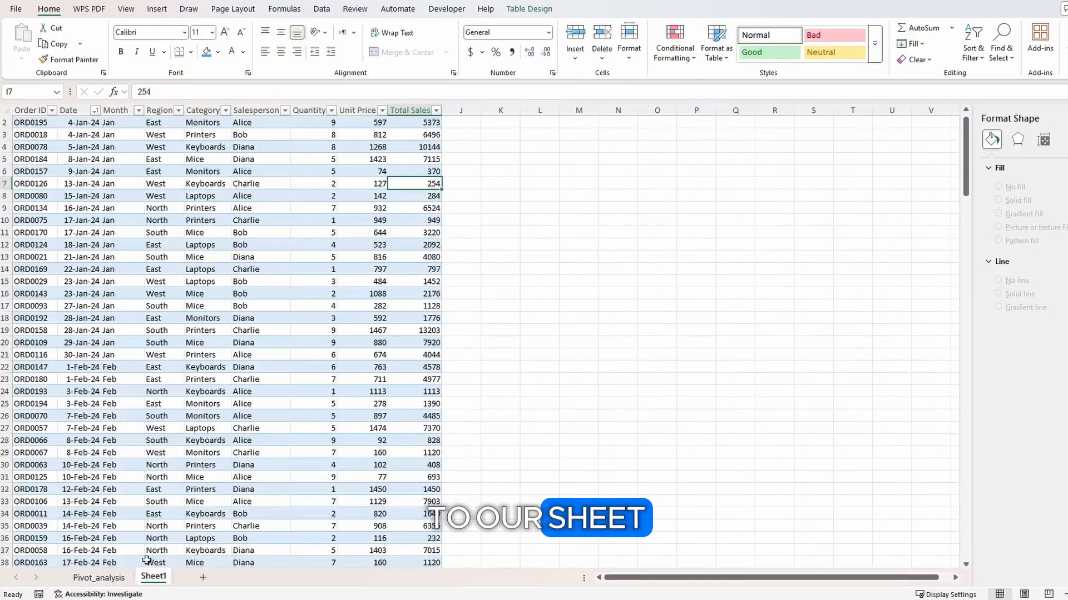
{"action": "left_click", "coordinate": [157, 9]}
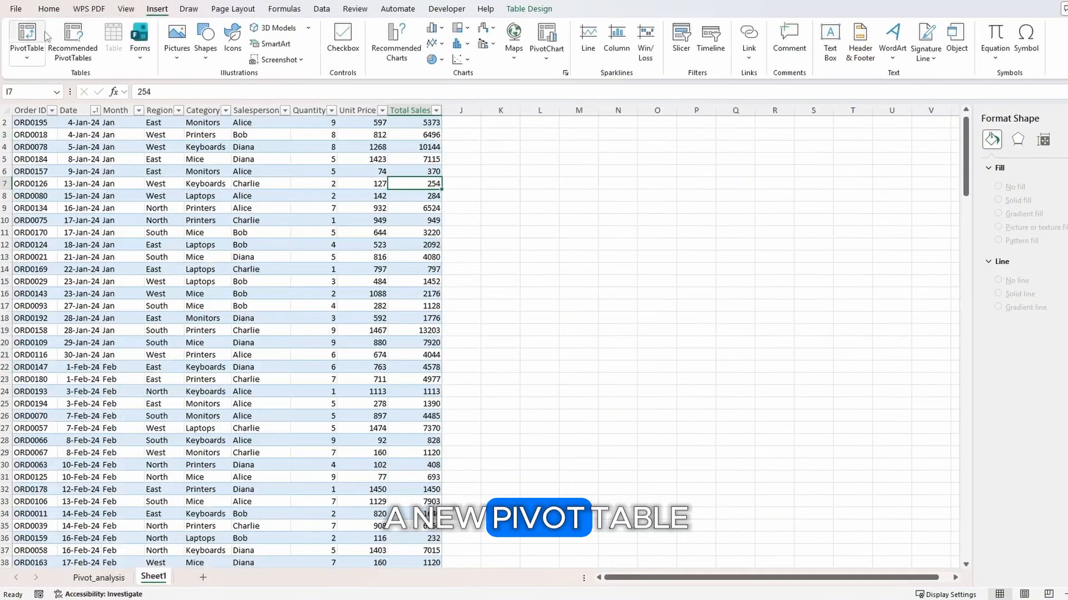
{"action": "left_click", "coordinate": [26, 35]}
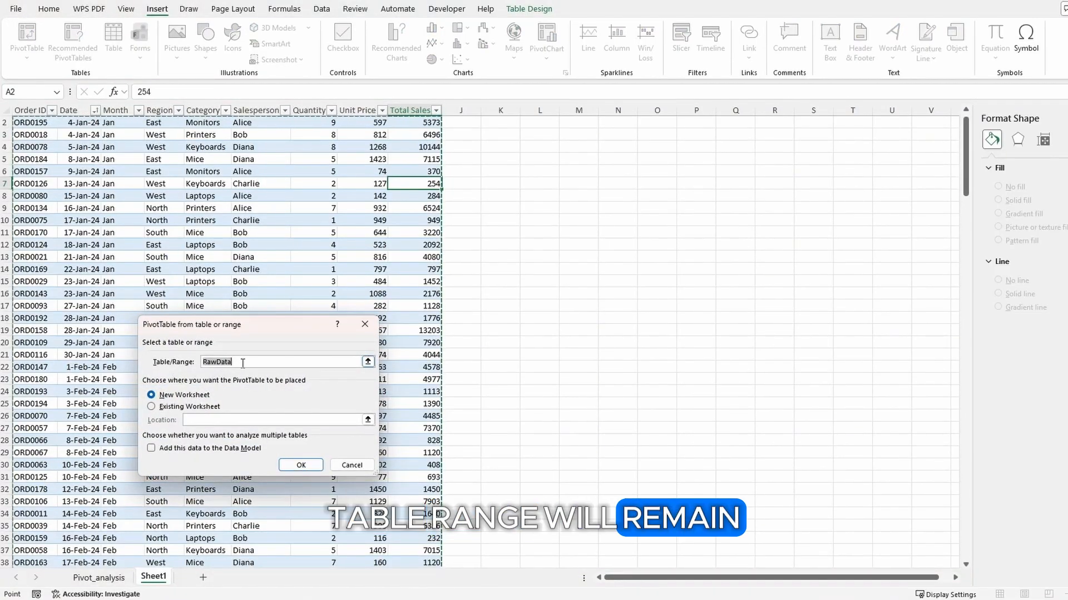
{"action": "left_click", "coordinate": [165, 397]}
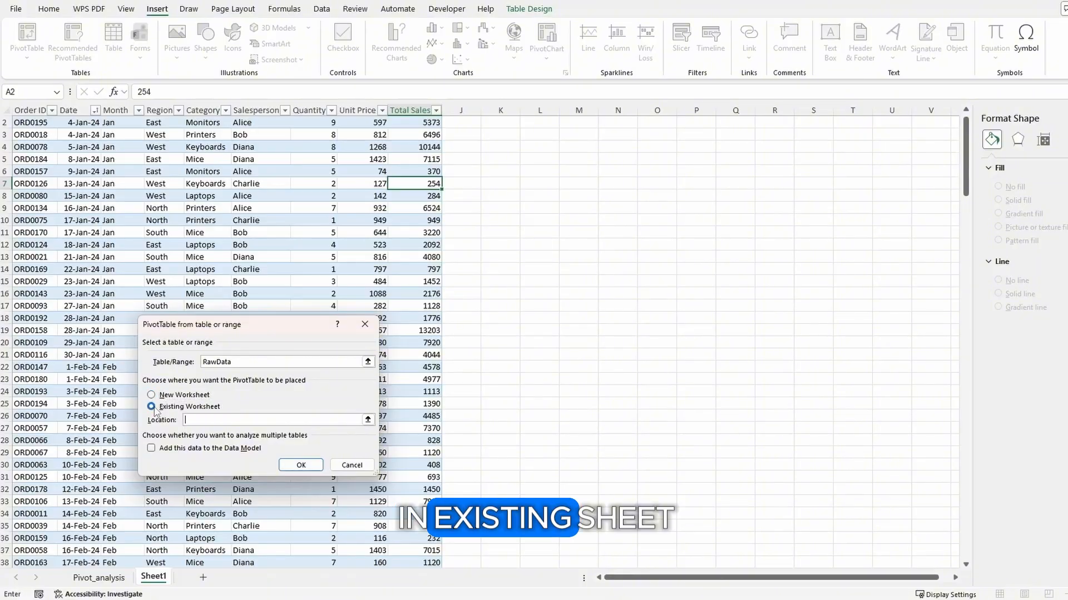
{"action": "left_click", "coordinate": [99, 578]}
{"action": "scroll", "coordinate": [47, 434], "scroll_direction": "down", "scroll_amount": 3}
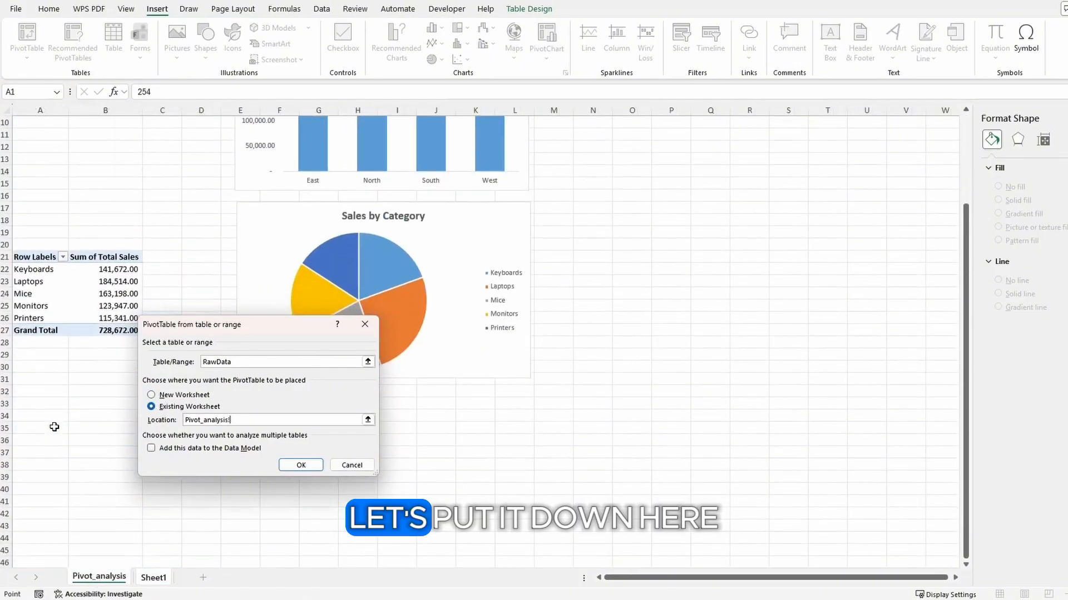
{"action": "left_click", "coordinate": [24, 453]}
{"action": "left_click", "coordinate": [293, 467]}
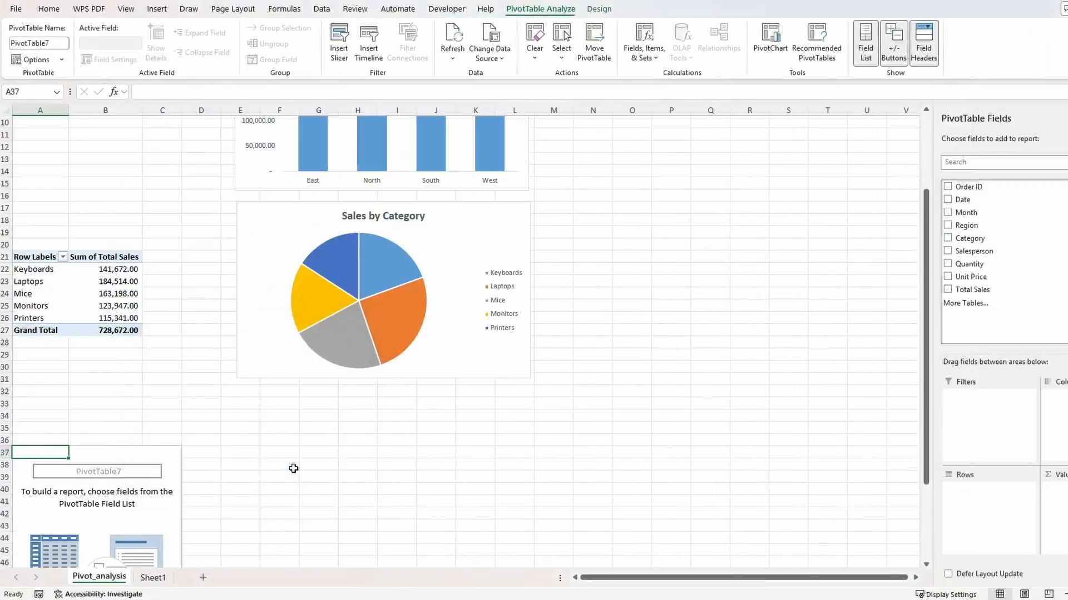
Set the A37 PivotTable's rows to Salesperson and its values to Total Sales, and apply comma style to the sales figures
{"action": "scroll", "coordinate": [292, 445], "scroll_direction": "down", "scroll_amount": 4}
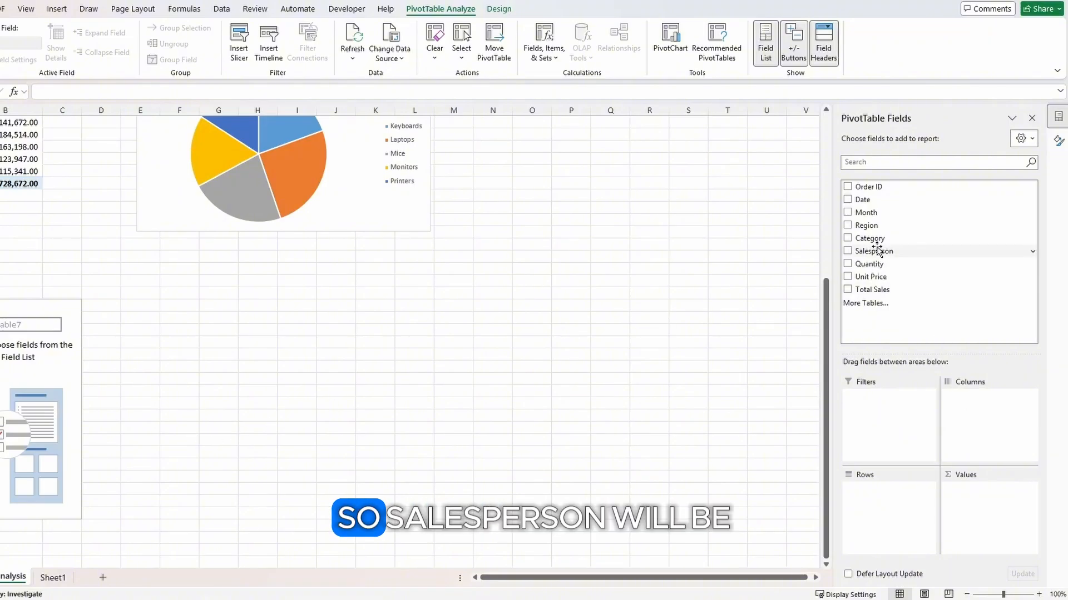
{"action": "left_click_drag", "start_coordinate": [877, 250], "coordinate": [887, 516]}
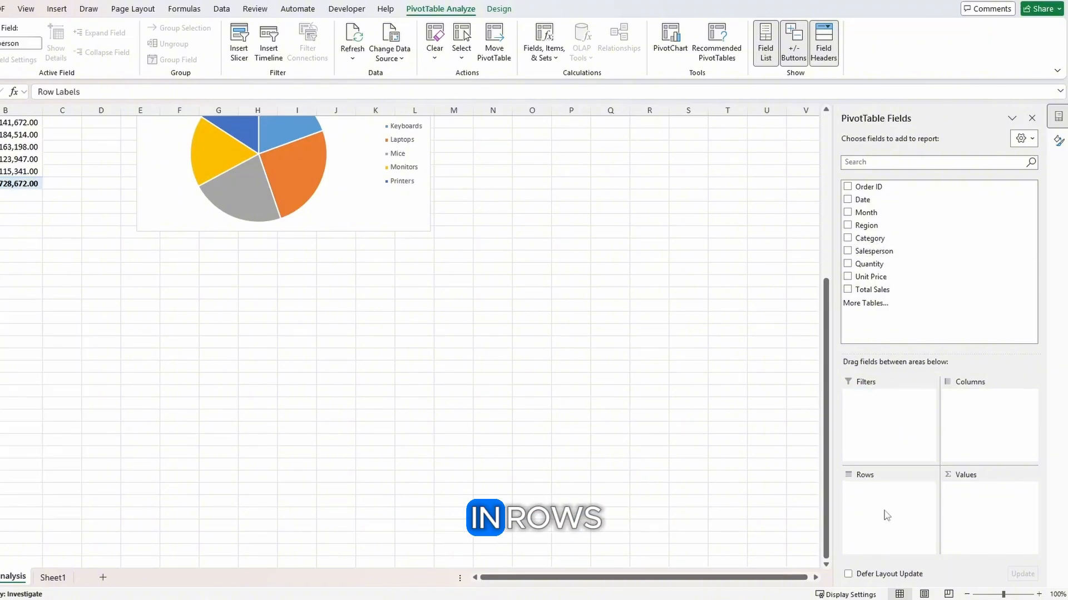
{"action": "left_click_drag", "start_coordinate": [875, 288], "coordinate": [956, 502]}
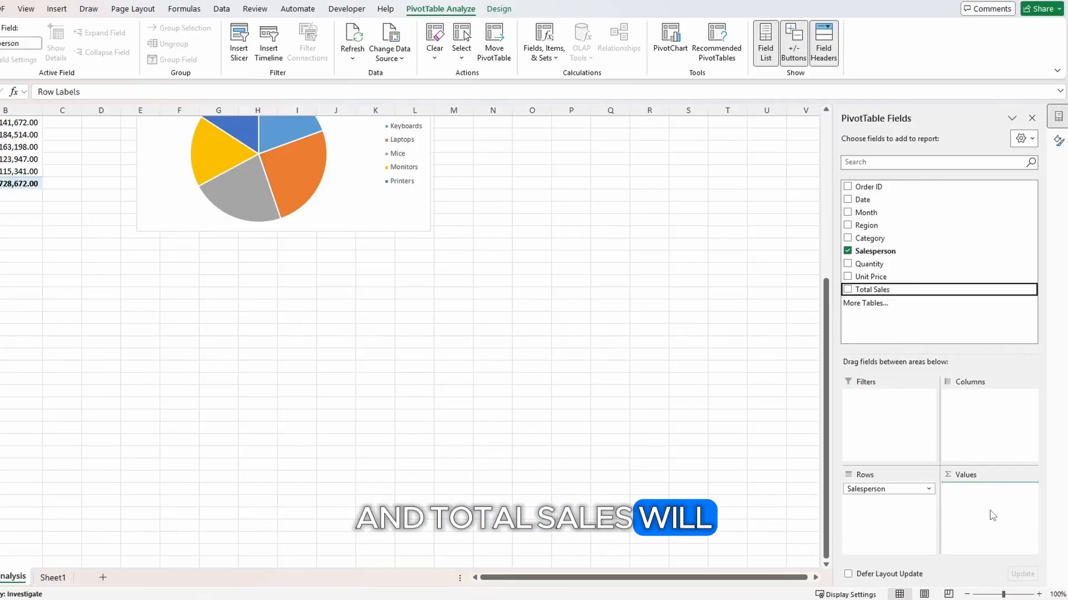
{"action": "left_click_drag", "start_coordinate": [22, 318], "coordinate": [22, 367]}
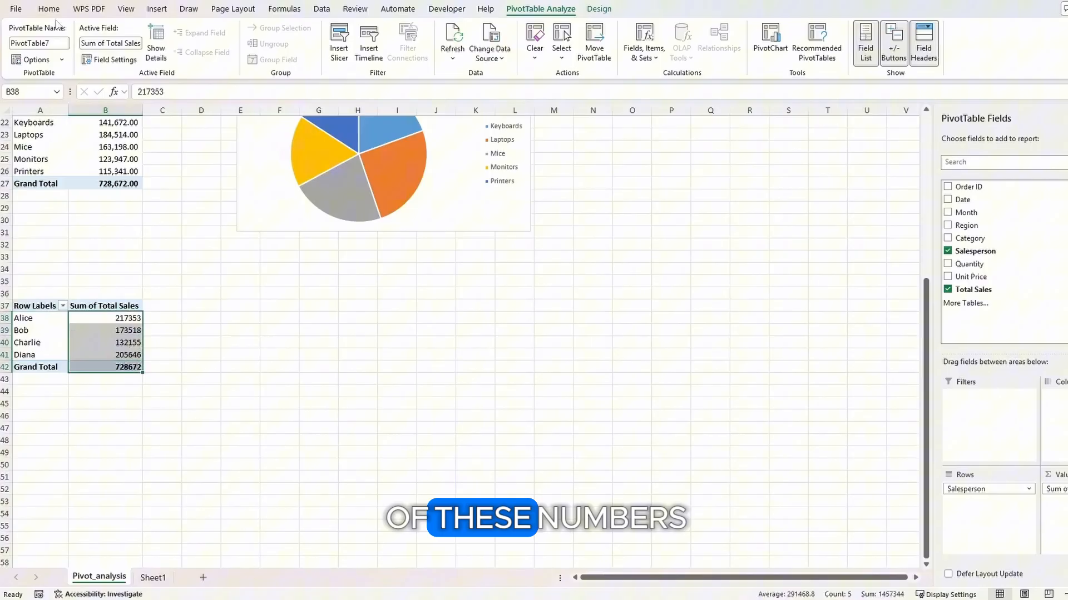
{"action": "left_click", "coordinate": [50, 9]}
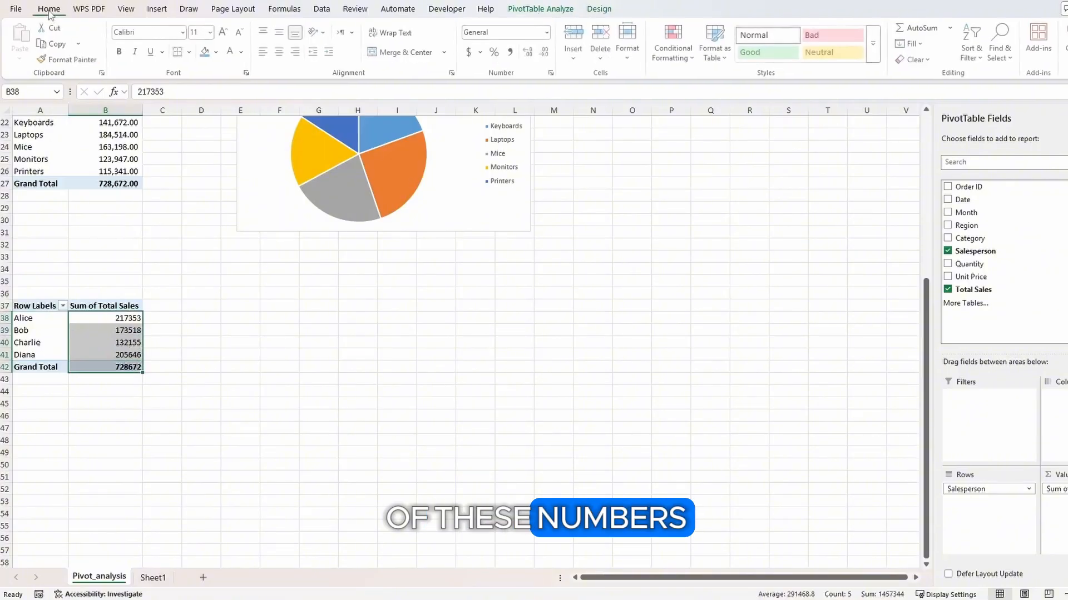
{"action": "left_click", "coordinate": [512, 53]}
{"action": "left_click", "coordinate": [280, 415]}
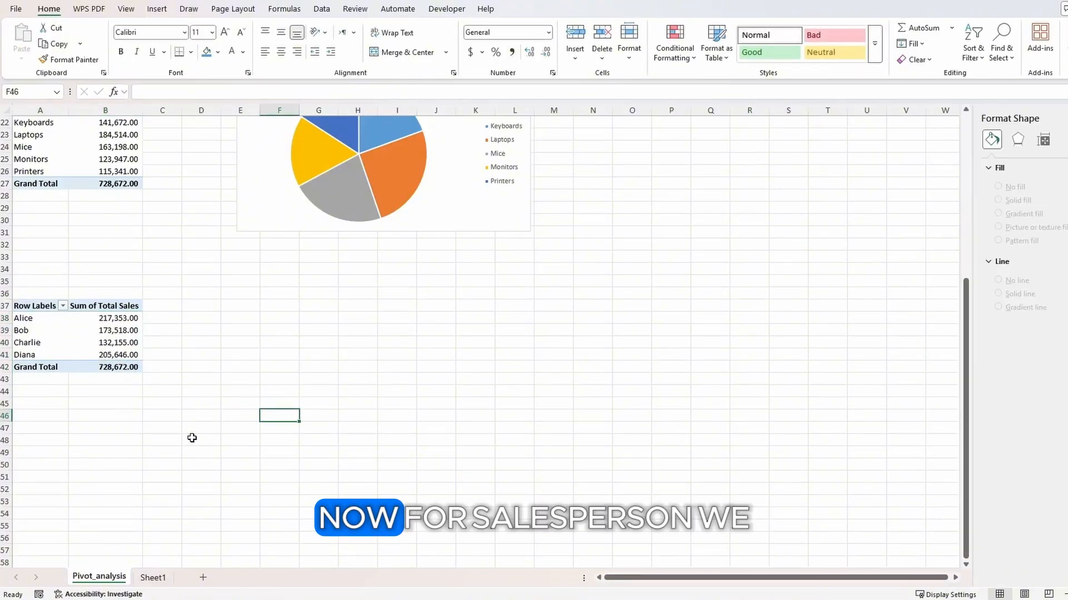
Insert a 2-D clustered bar chart of the salesperson sales without the grand total below the pie chart, and hide all its field buttons
{"action": "left_click_drag", "start_coordinate": [38, 307], "coordinate": [123, 352]}
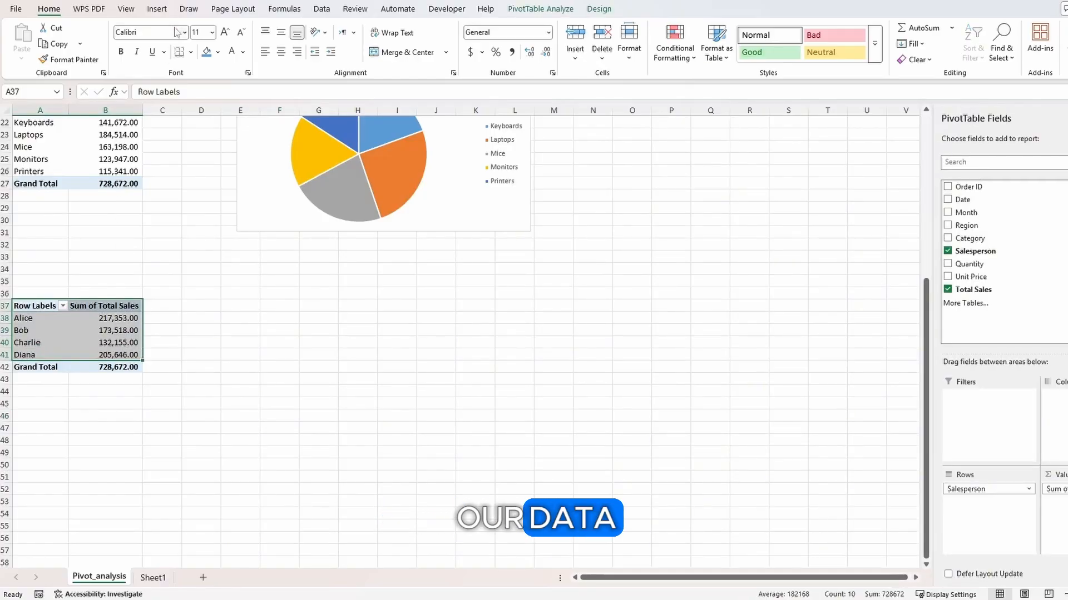
{"action": "left_click", "coordinate": [157, 9]}
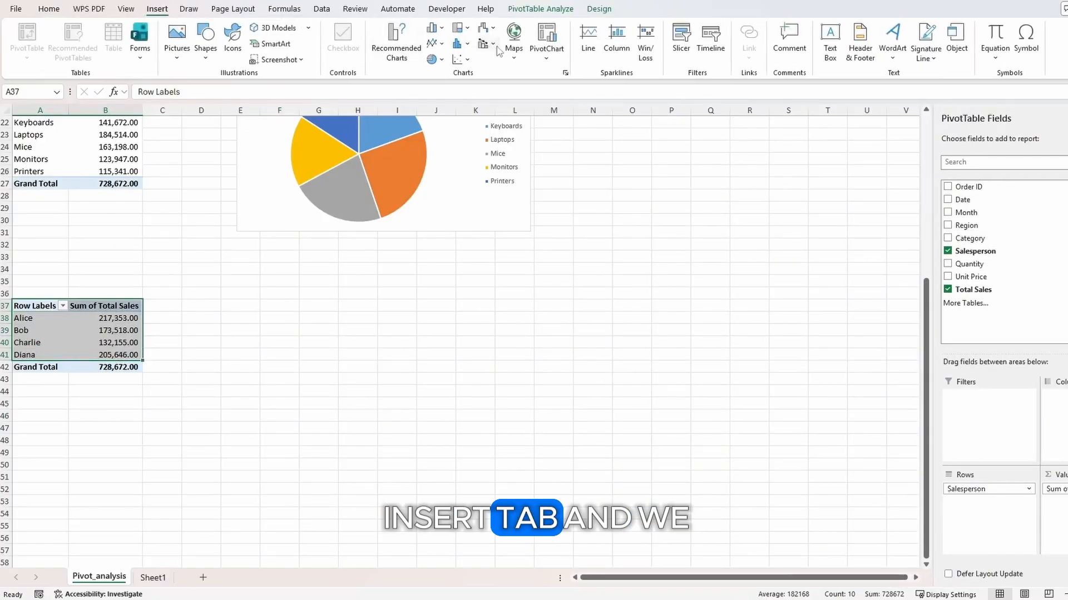
{"action": "left_click", "coordinate": [435, 28]}
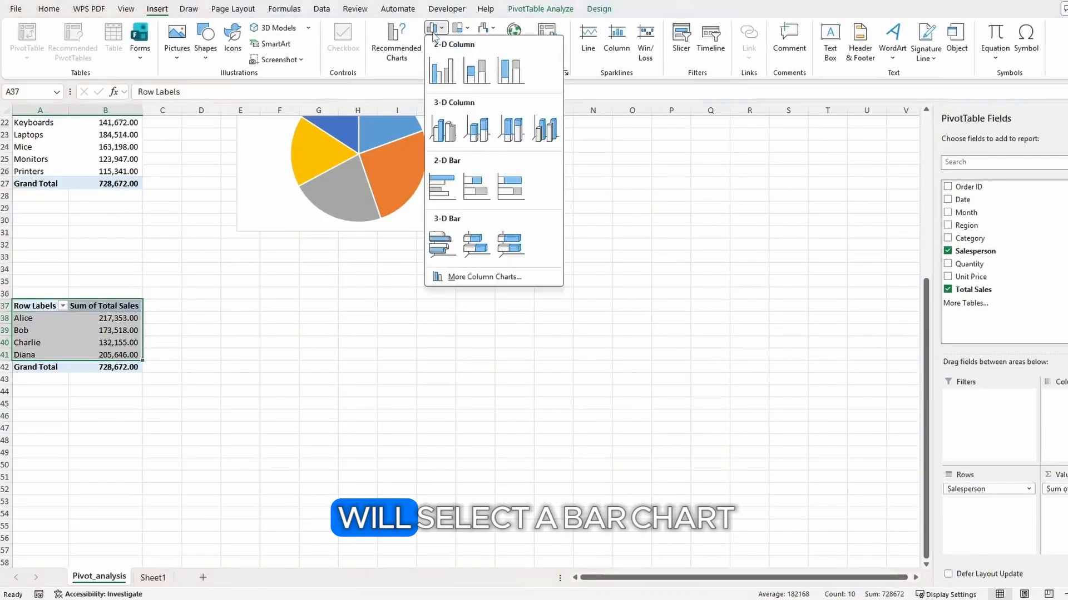
{"action": "left_click", "coordinate": [440, 202]}
{"action": "left_click_drag", "start_coordinate": [430, 276], "coordinate": [347, 284]}
{"action": "right_click", "coordinate": [259, 272]}
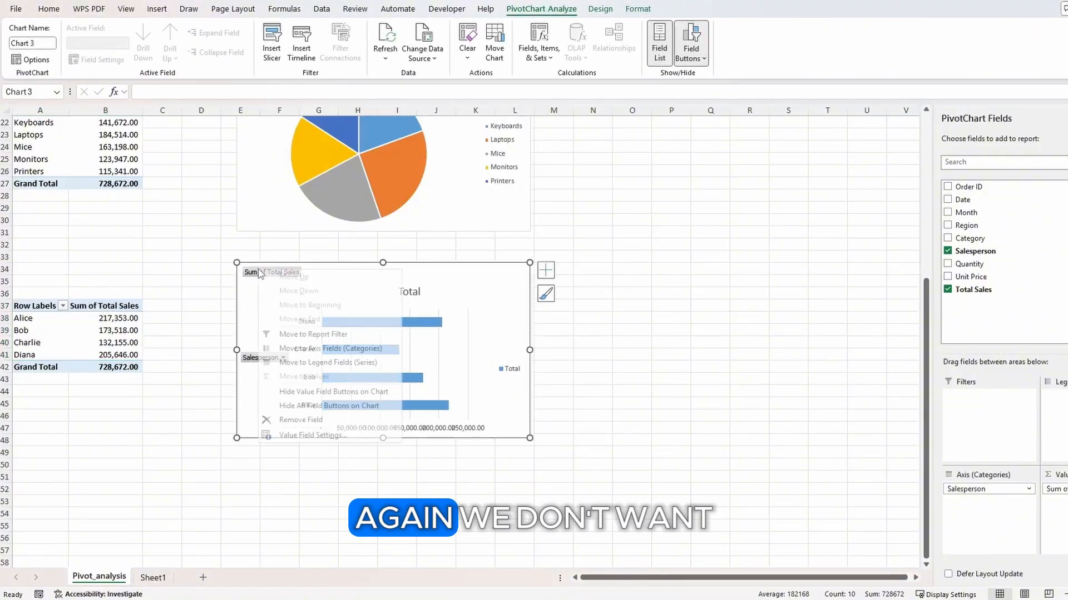
{"action": "left_click", "coordinate": [295, 406]}
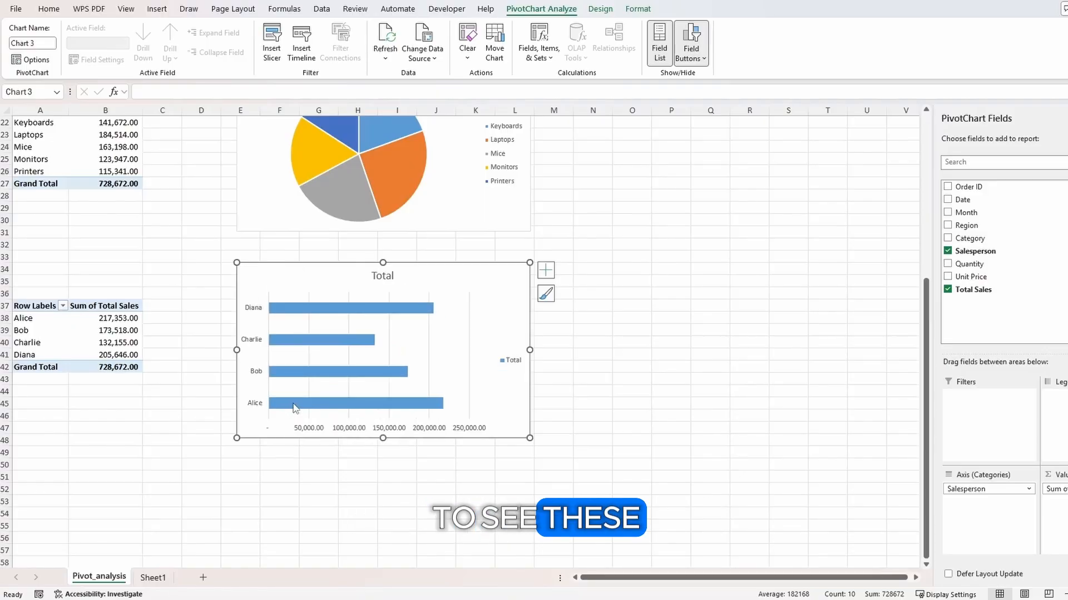
Remove the gridlines and legend from the salesperson bar chart and add data labels
{"action": "left_click", "coordinate": [469, 357]}
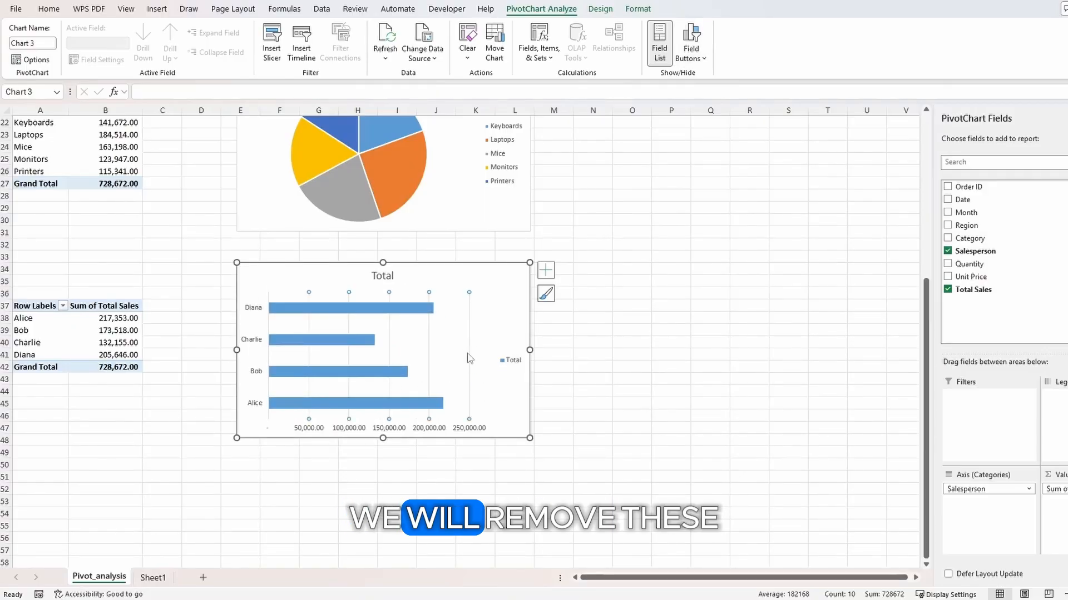
{"action": "key", "text": "Delete"}
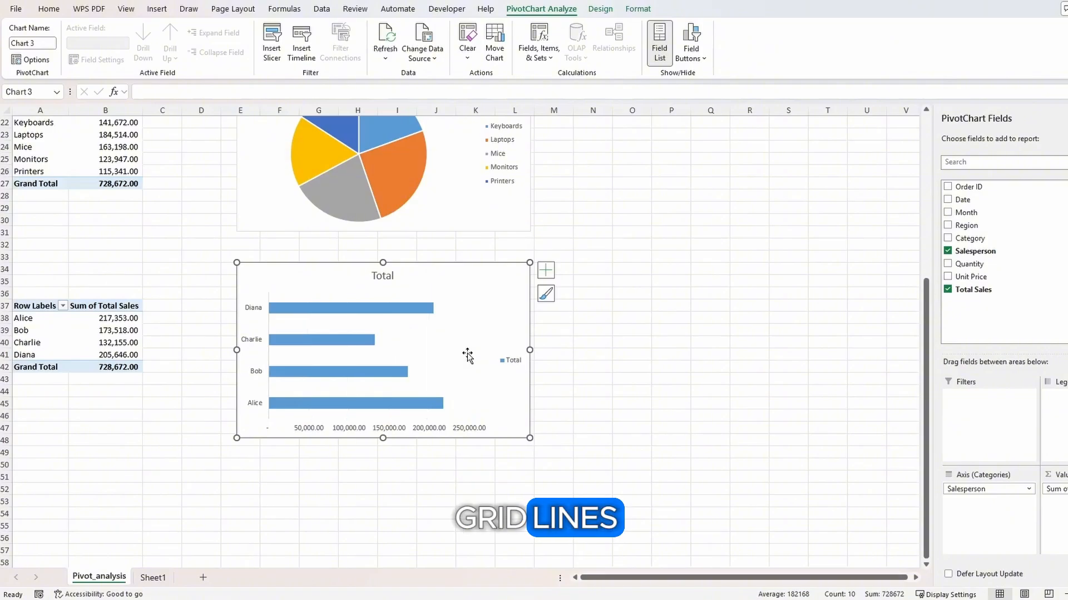
{"action": "left_click", "coordinate": [545, 270]}
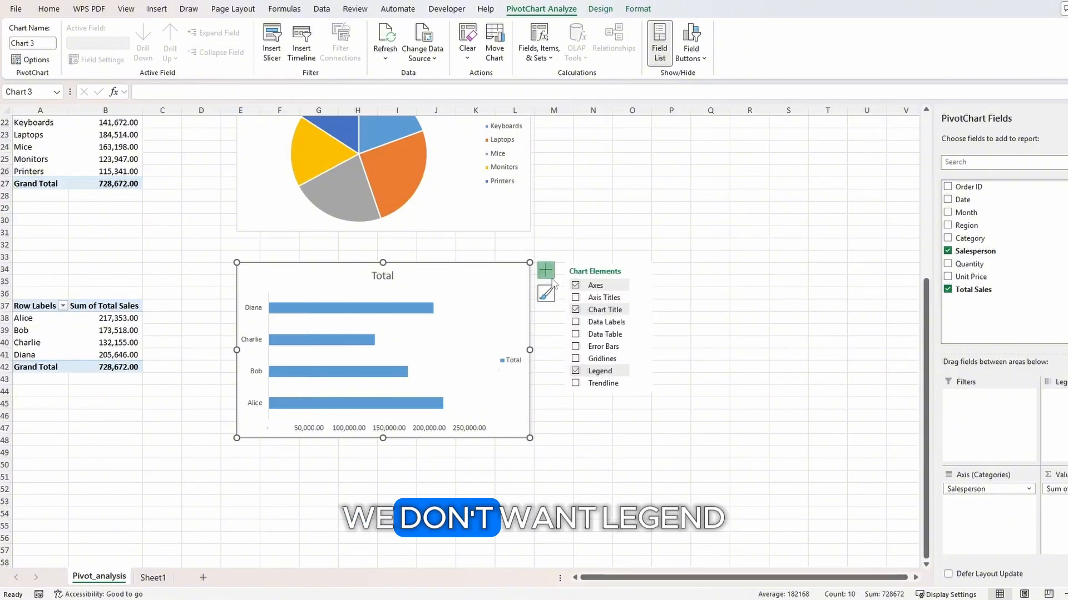
{"action": "left_click", "coordinate": [581, 371]}
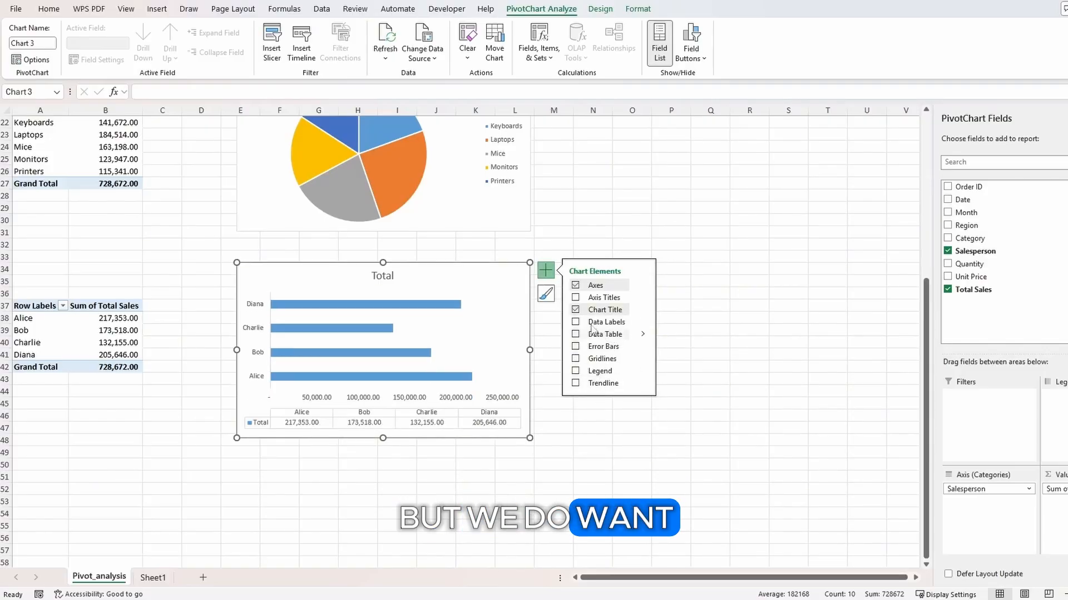
{"action": "left_click", "coordinate": [575, 323]}
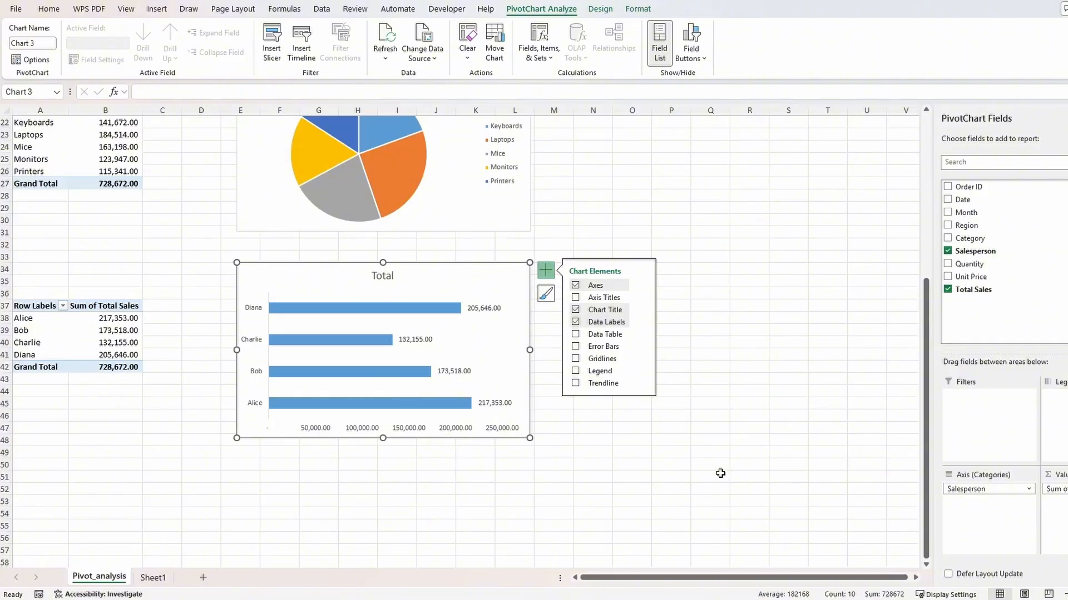
Change the bar chart's title to "Total Sales by Salesperson ($)" and make it bold
{"action": "double_click", "coordinate": [380, 276]}
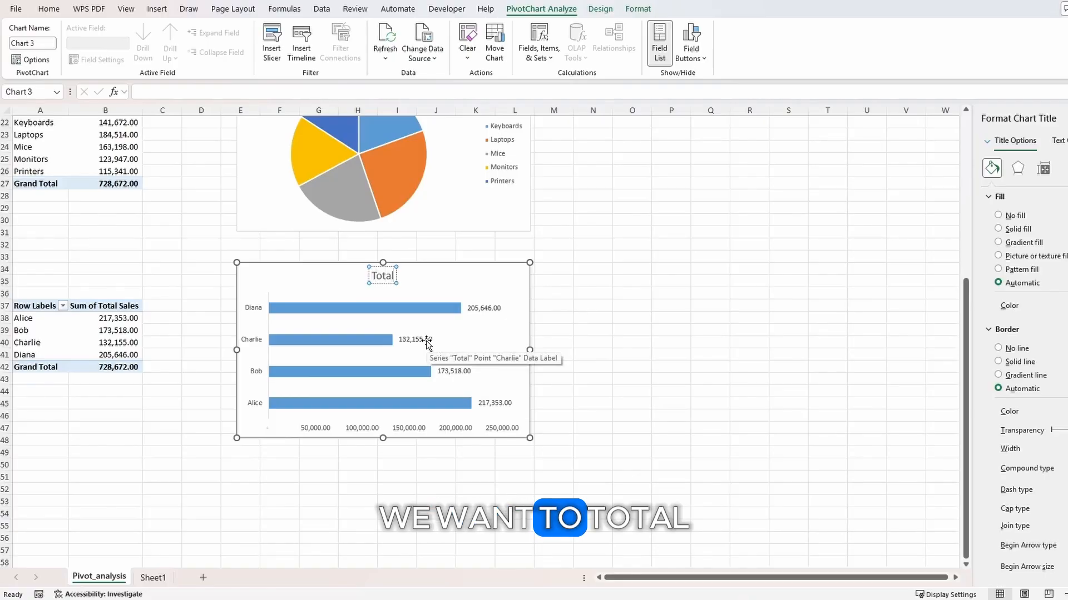
{"action": "type", "text": "Sales"}
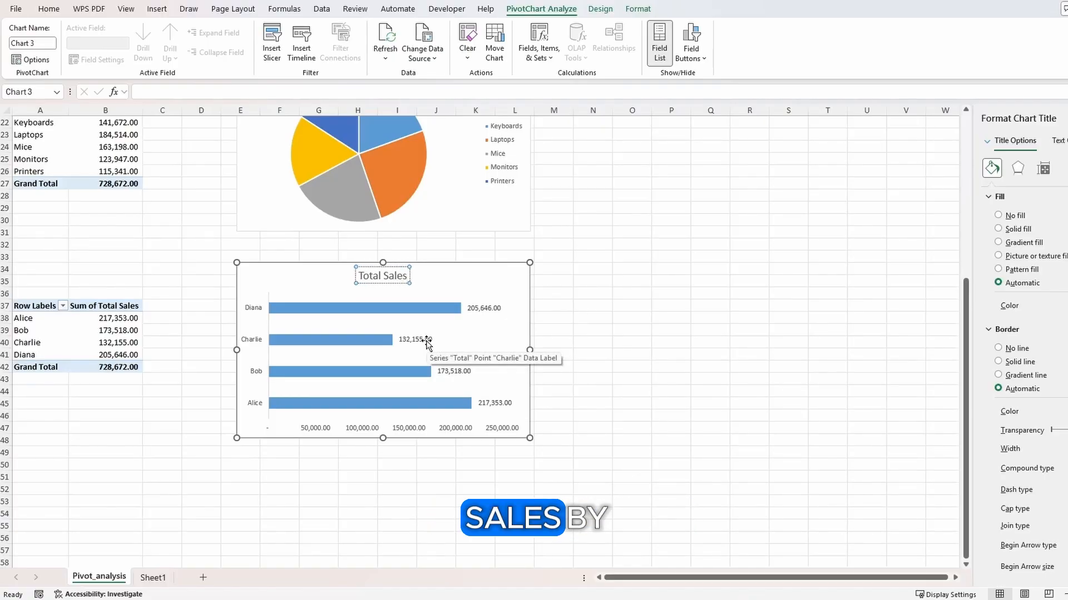
{"action": "type", "text": " by"}
{"action": "type", "text": "Sales"}
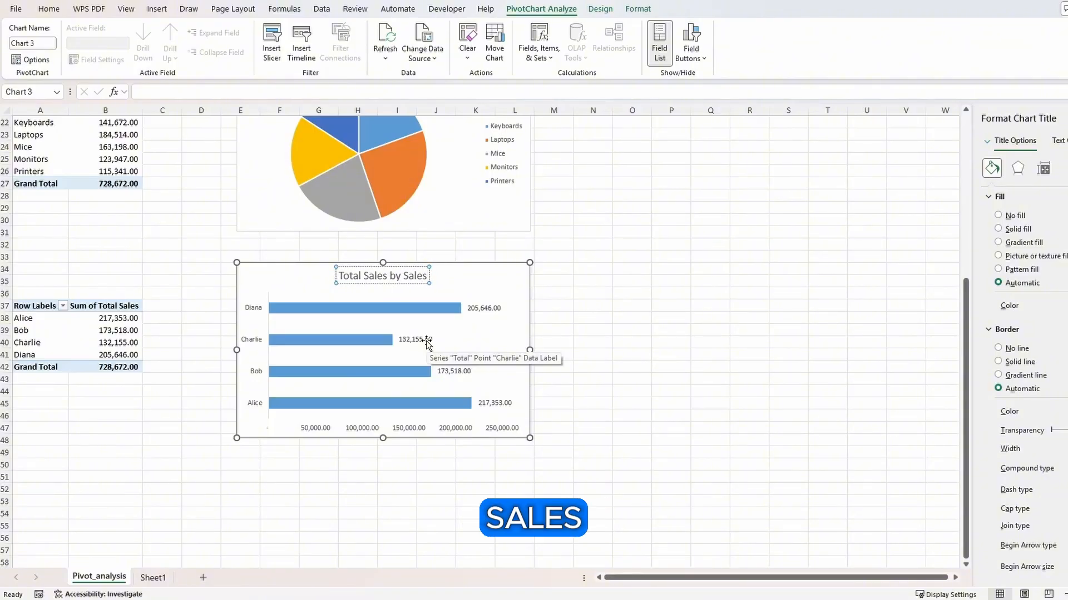
{"action": "type", "text": "person"}
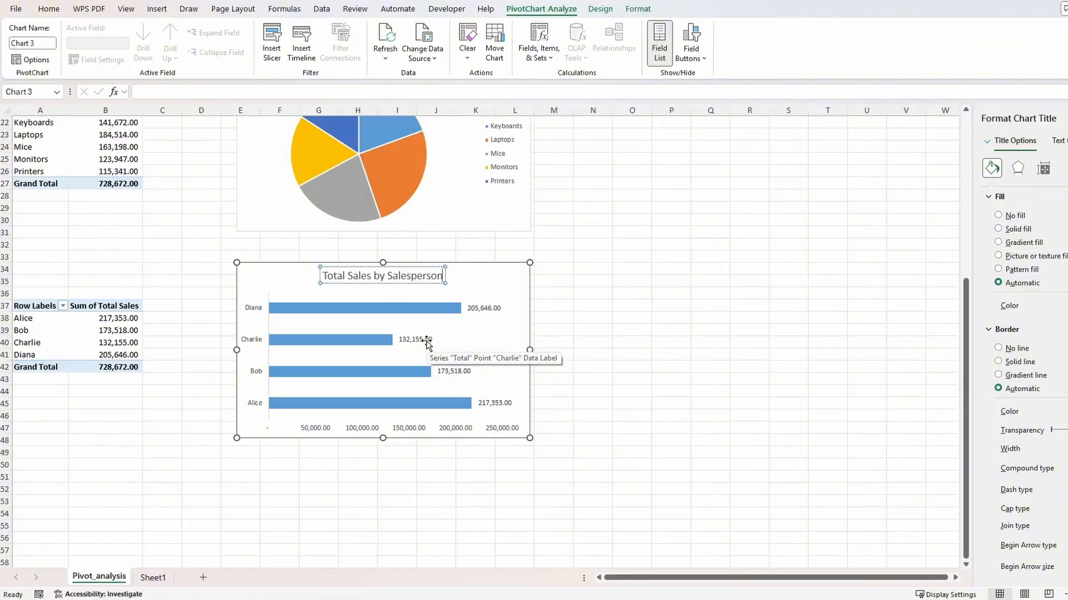
{"action": "type", "text": " ("}
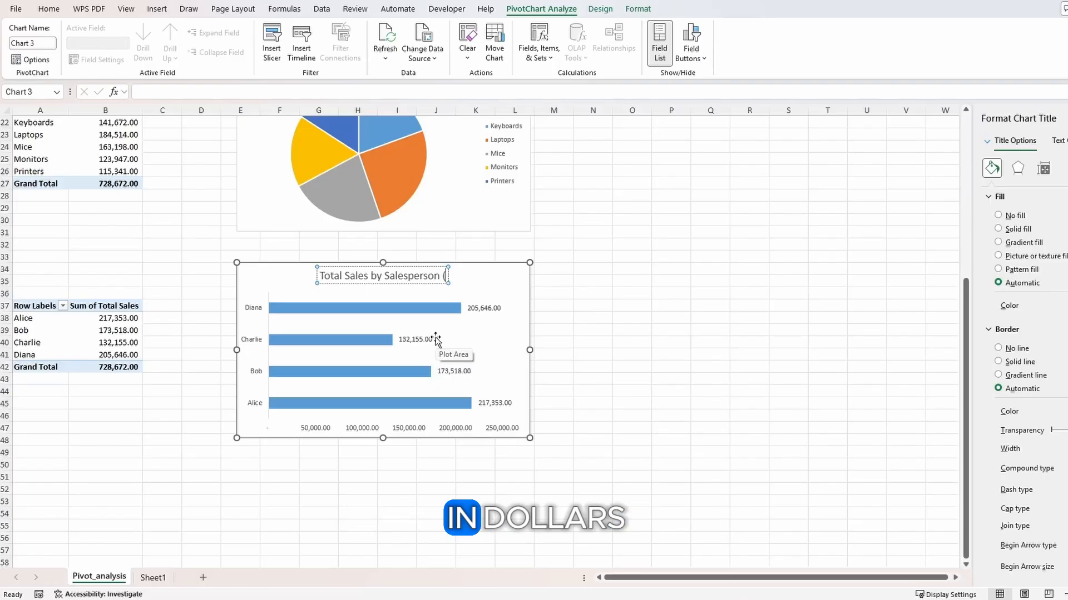
{"action": "type", "text": "$)"}
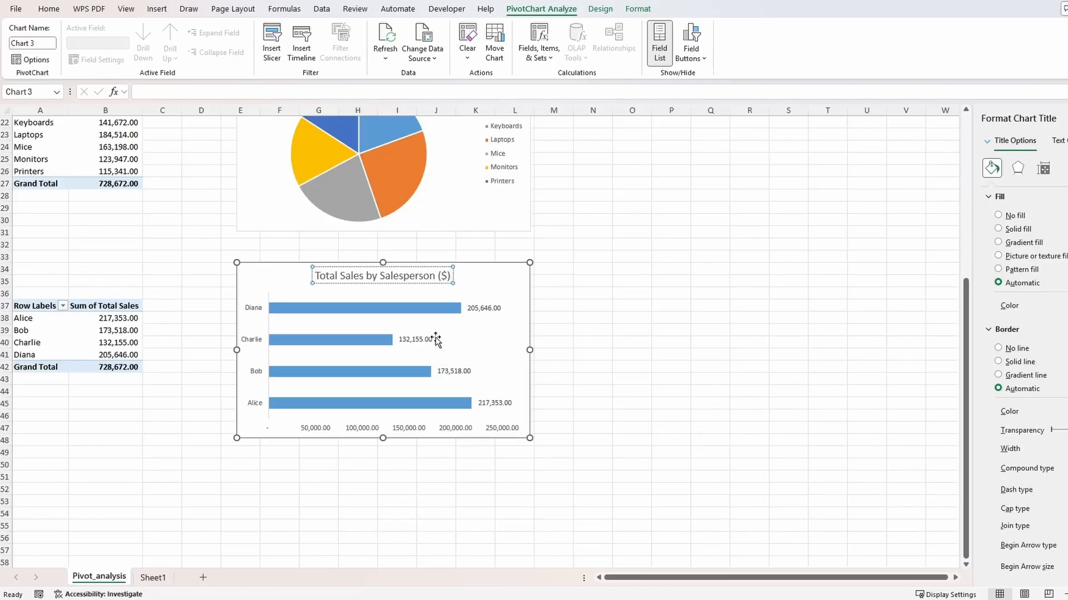
{"action": "key", "text": "ctrl+a"}
{"action": "left_click", "coordinate": [49, 9]}
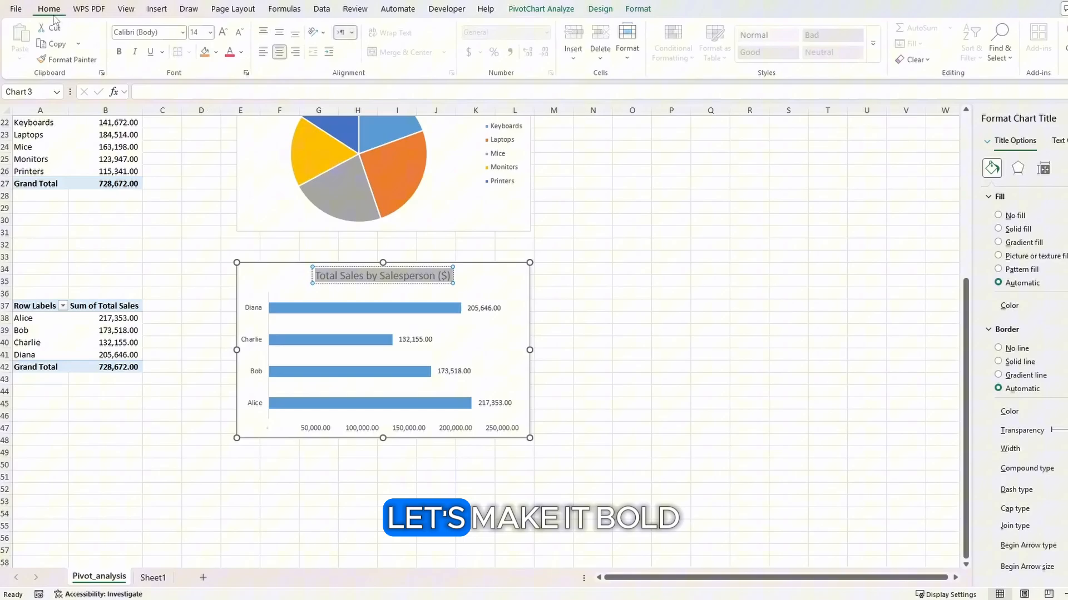
{"action": "left_click", "coordinate": [121, 52]}
{"action": "left_click", "coordinate": [610, 365]}
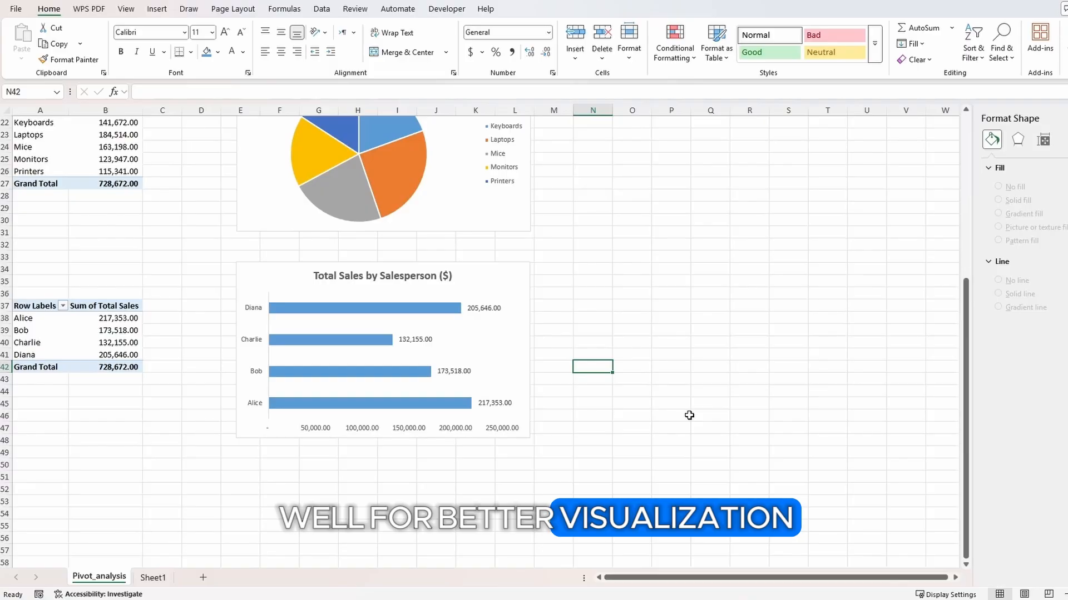
Set the gap width of the salesperson chart's bars to 75%
{"action": "left_click", "coordinate": [672, 372]}
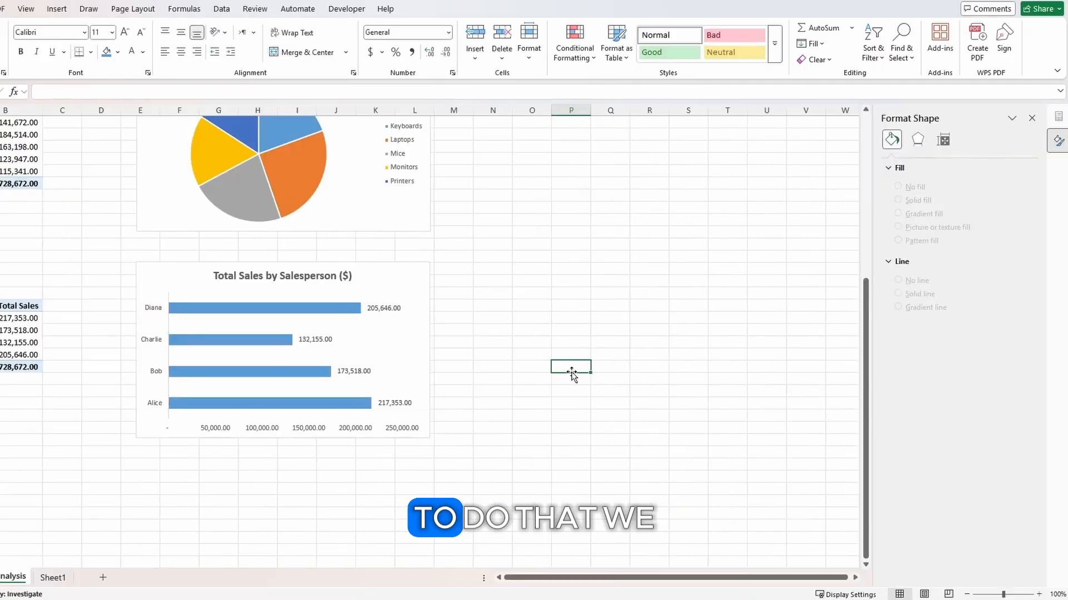
{"action": "left_click", "coordinate": [316, 309]}
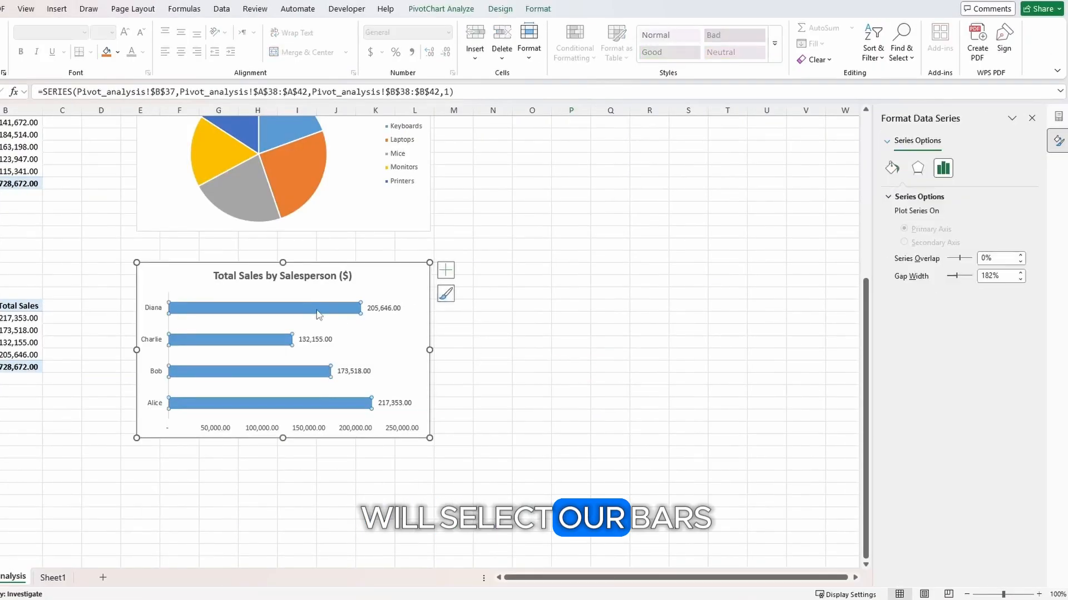
{"action": "double_click", "coordinate": [987, 275]}
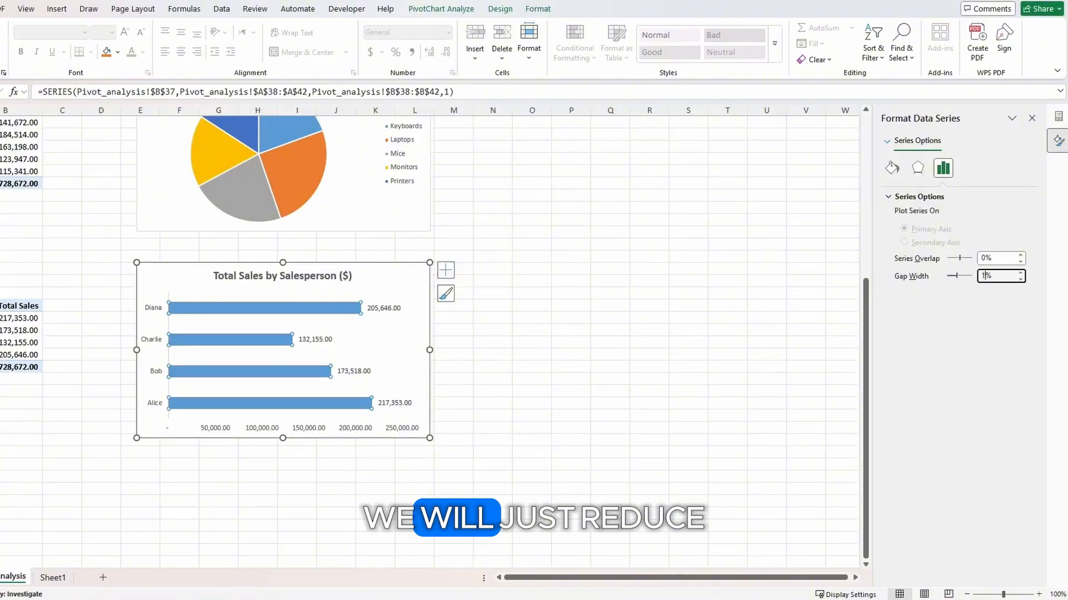
{"action": "type", "text": "75"}
{"action": "left_click", "coordinate": [589, 410]}
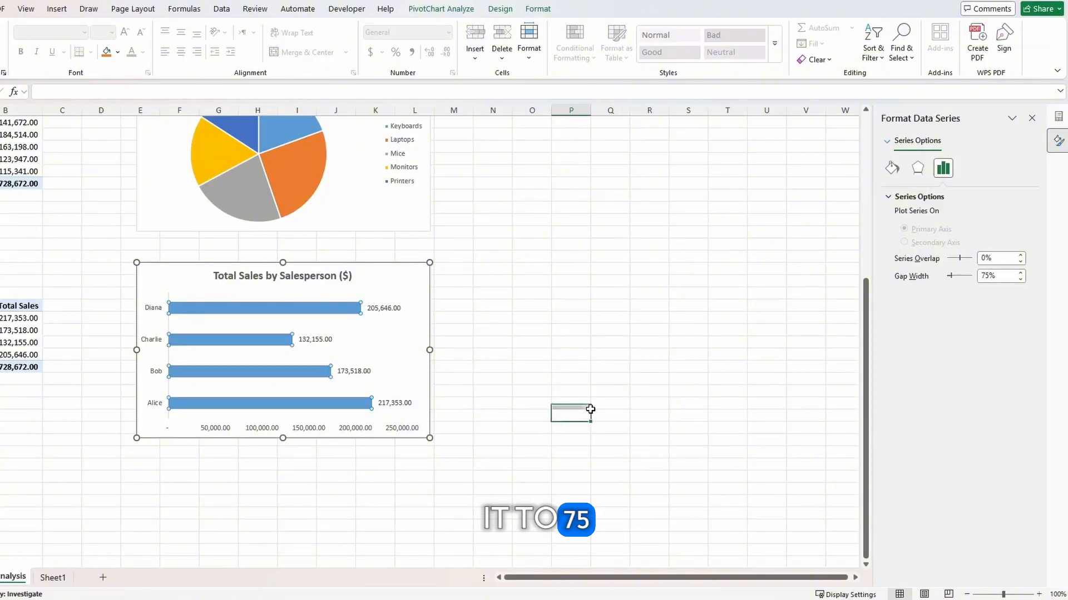
{"action": "left_click", "coordinate": [721, 506]}
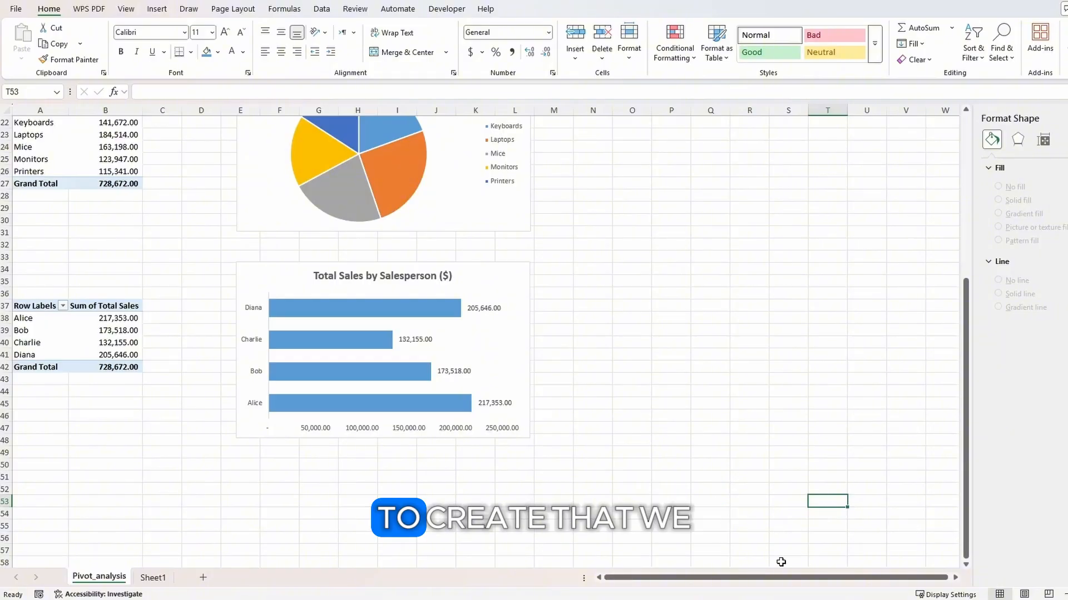
Insert another PivotTable from the RawData table on the existing Pivot_analysis worksheet at cell A53
{"action": "left_click", "coordinate": [157, 578]}
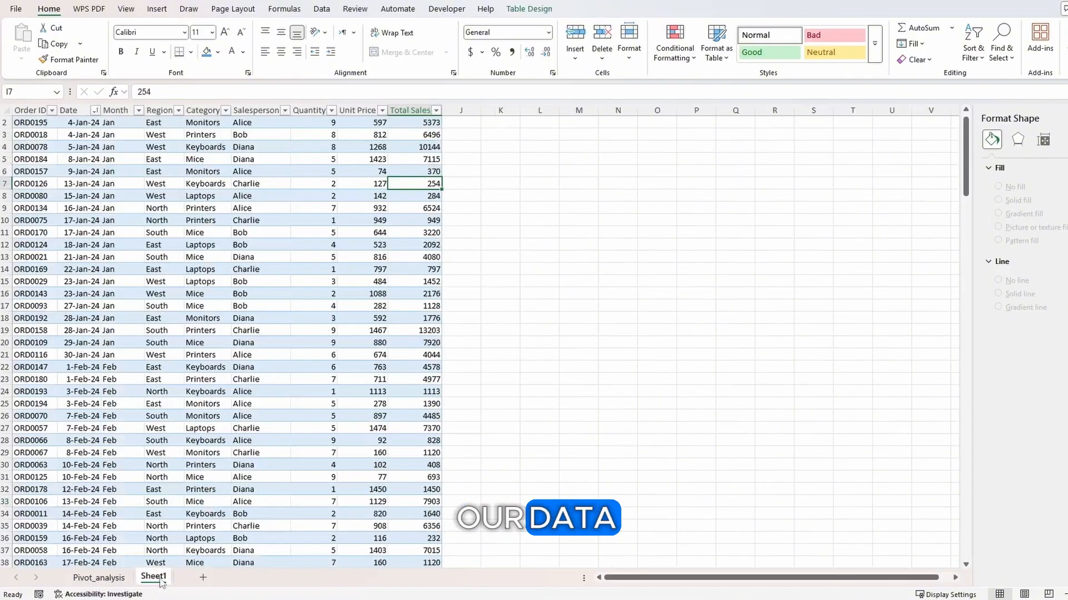
{"action": "left_click", "coordinate": [157, 8]}
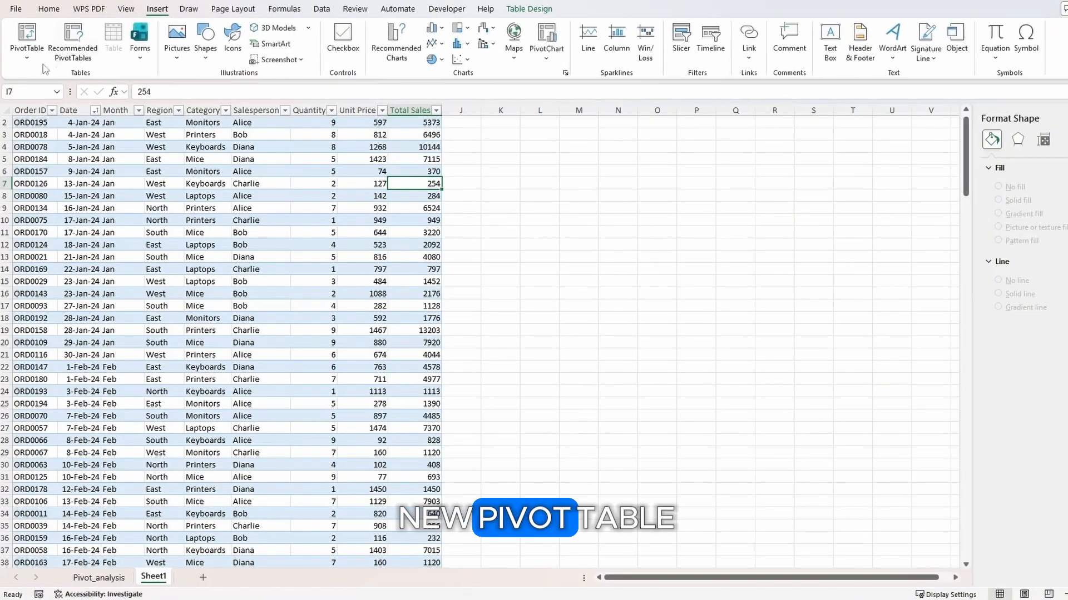
{"action": "left_click", "coordinate": [25, 34]}
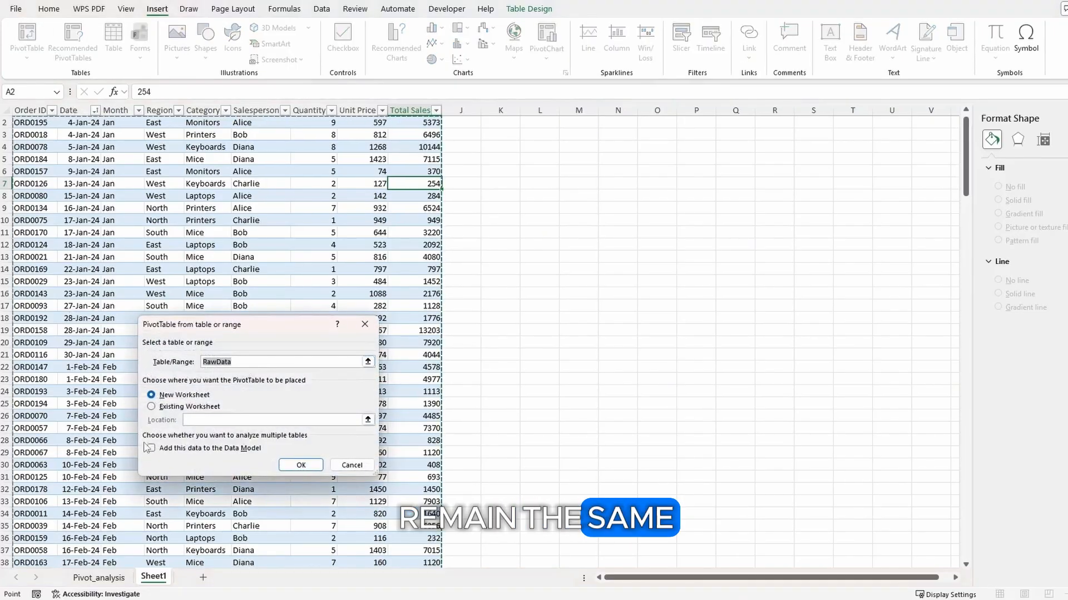
{"action": "left_click", "coordinate": [151, 407]}
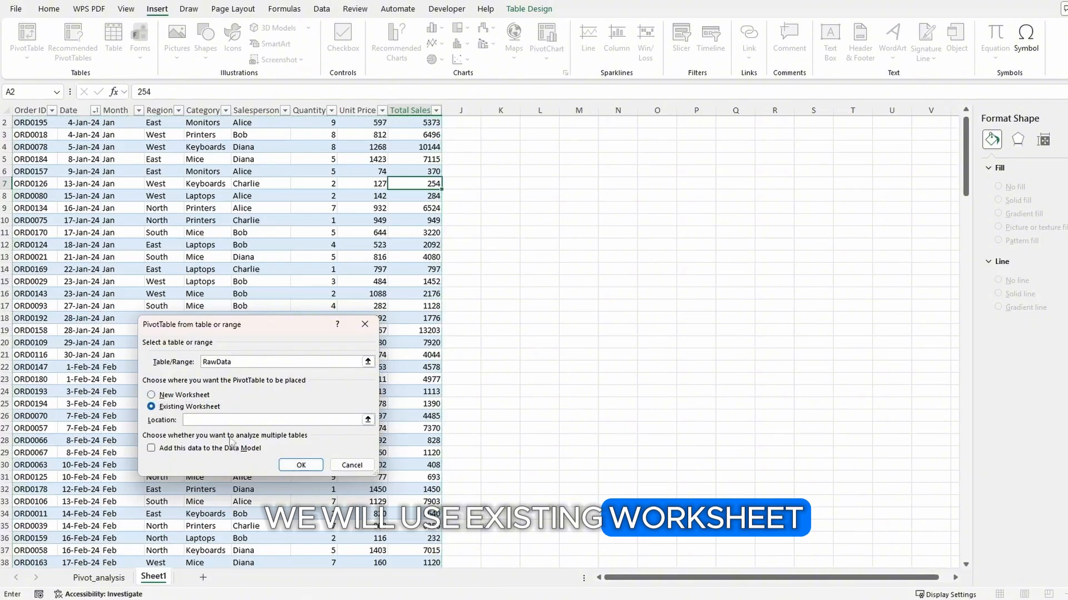
{"action": "left_click", "coordinate": [123, 578]}
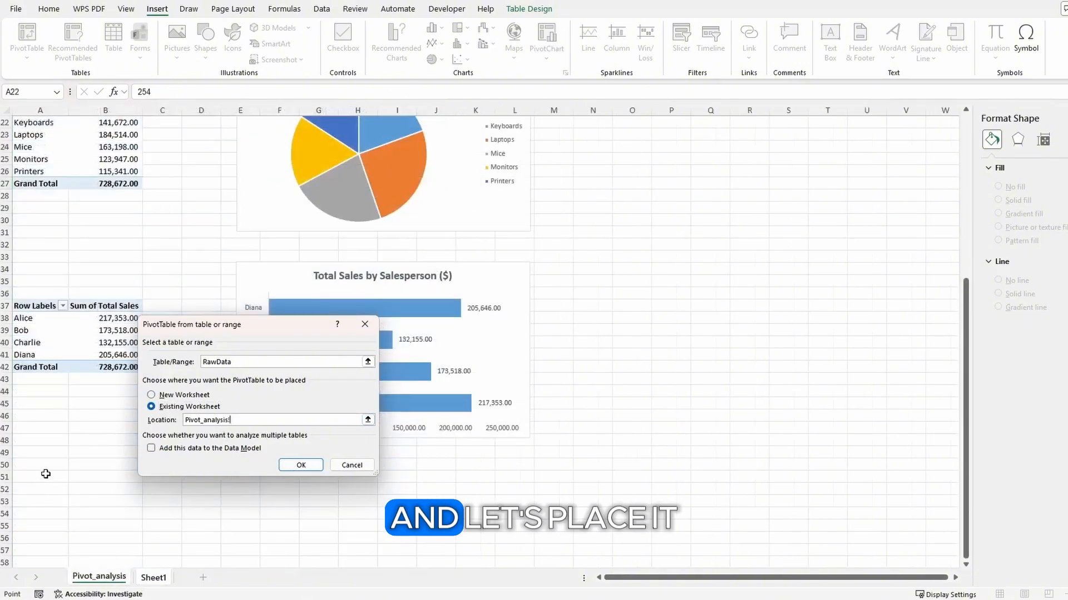
{"action": "scroll", "coordinate": [45, 474], "scroll_direction": "down", "scroll_amount": 5}
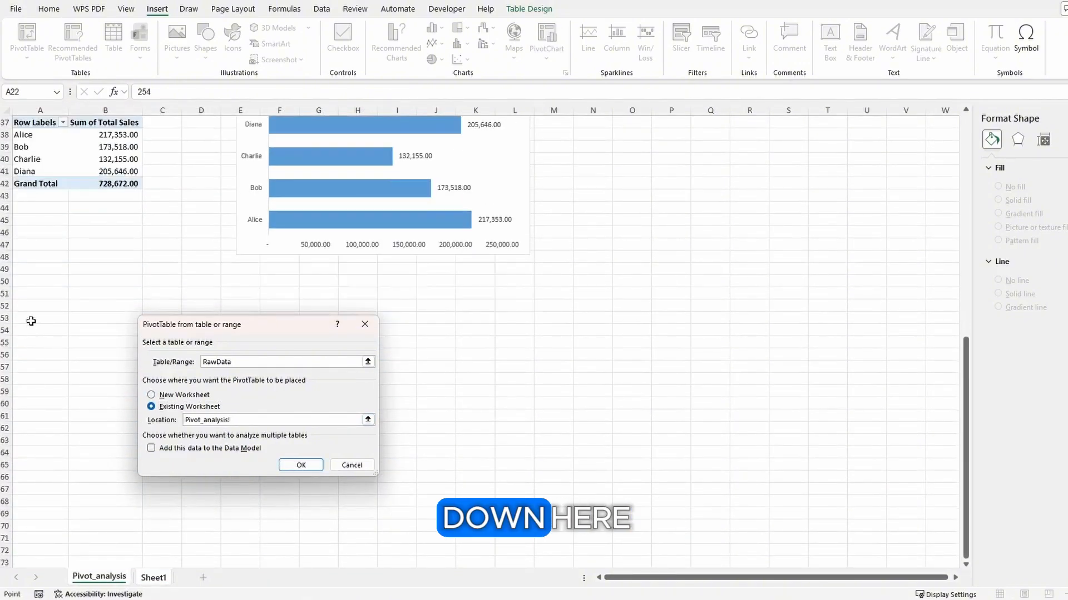
{"action": "left_click", "coordinate": [305, 466]}
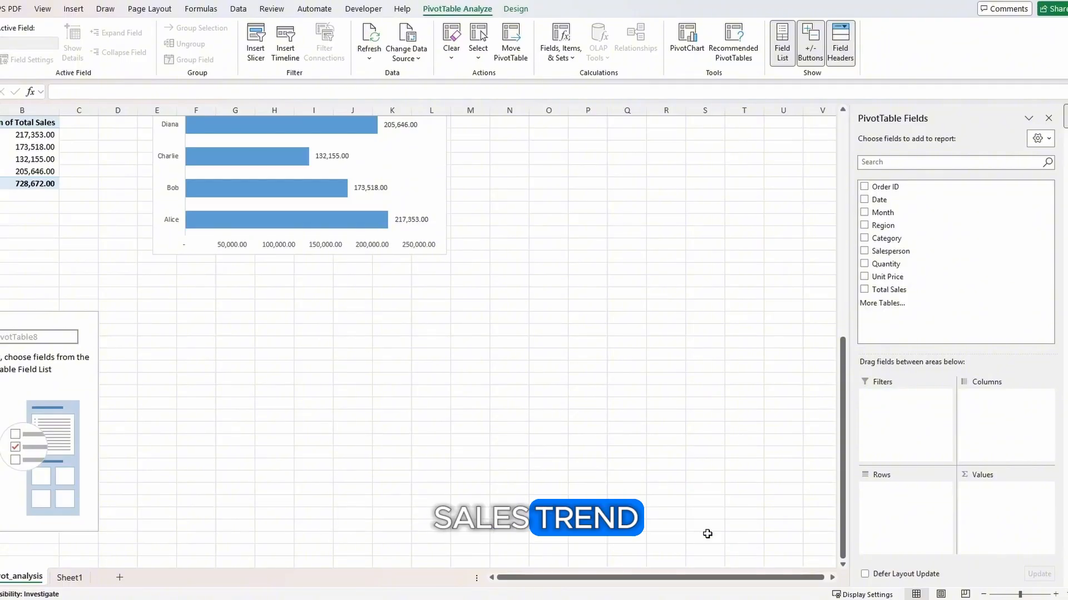
Set the A53 PivotTable's rows to Month and its values to Total Sales, and apply comma style to the sales figures
{"action": "left_click", "coordinate": [913, 212]}
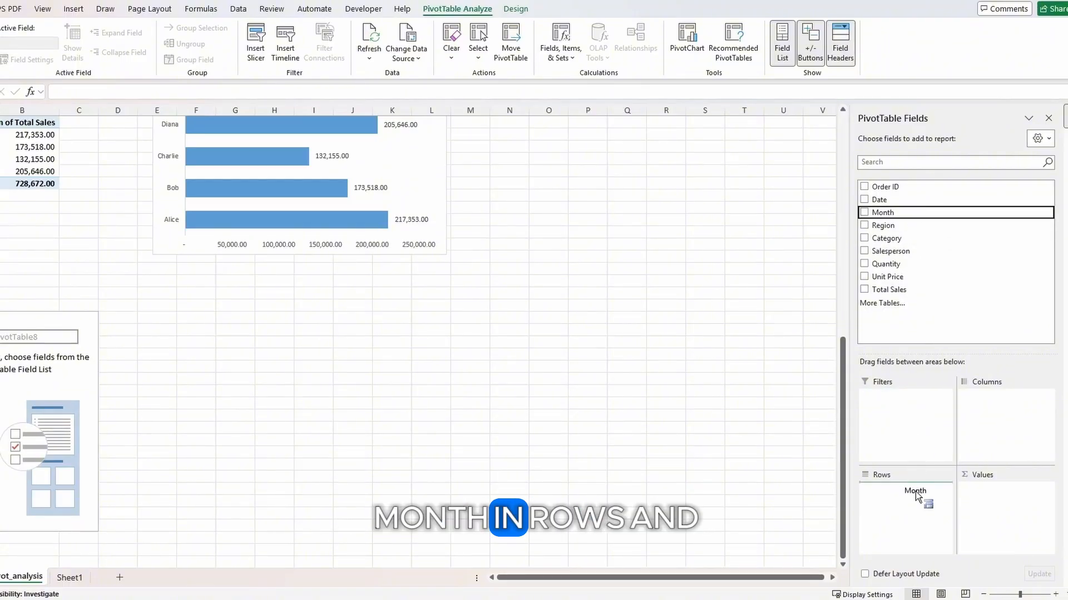
{"action": "left_click_drag", "start_coordinate": [900, 289], "coordinate": [1003, 506]}
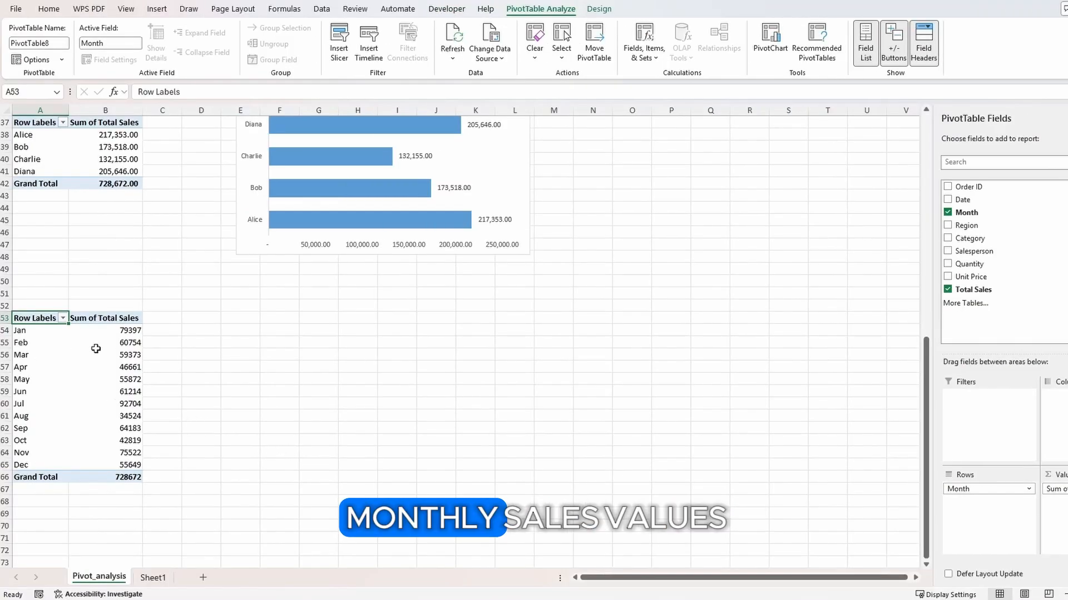
{"action": "left_click_drag", "start_coordinate": [120, 330], "coordinate": [125, 477]}
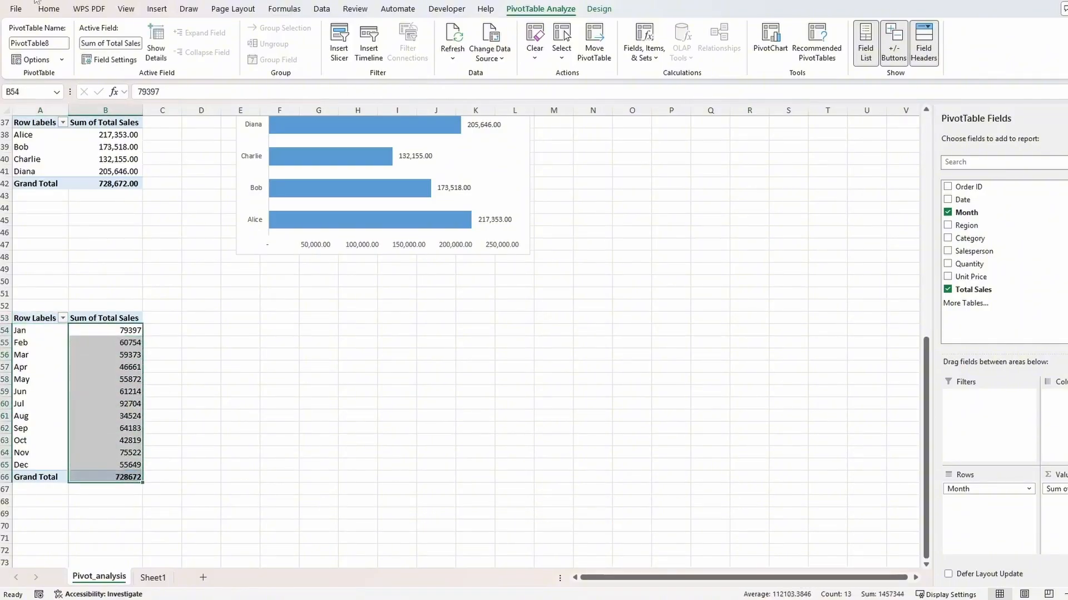
{"action": "left_click", "coordinate": [49, 9]}
{"action": "left_click", "coordinate": [511, 51]}
{"action": "left_click", "coordinate": [279, 416]}
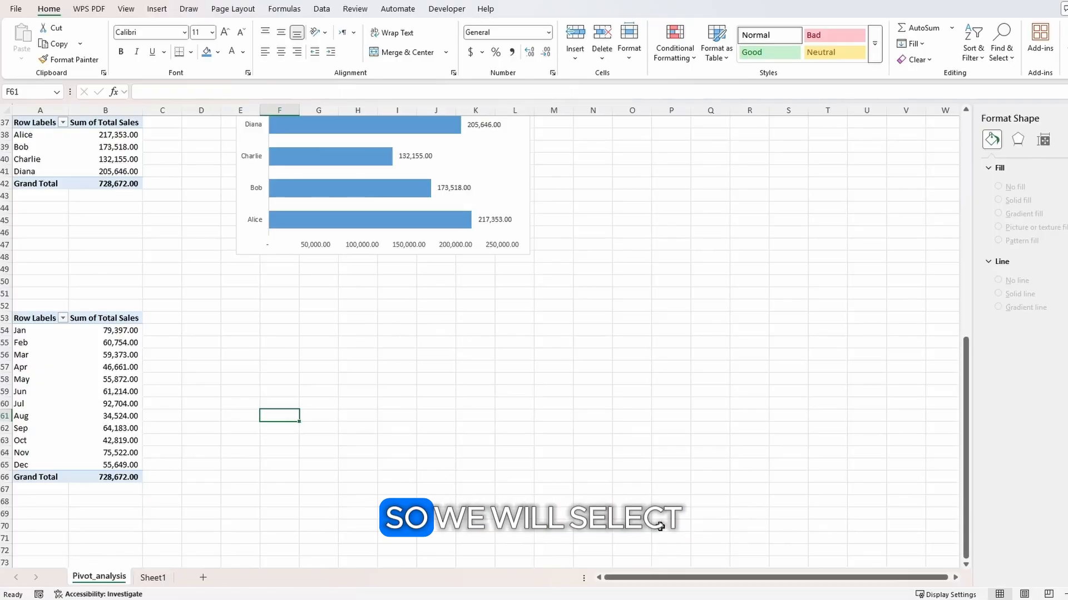
Insert a 2-D line chart from the monthly sales PivotTable's data and place it beside that table, below the salesperson chart
{"action": "left_click_drag", "start_coordinate": [34, 318], "coordinate": [108, 461]}
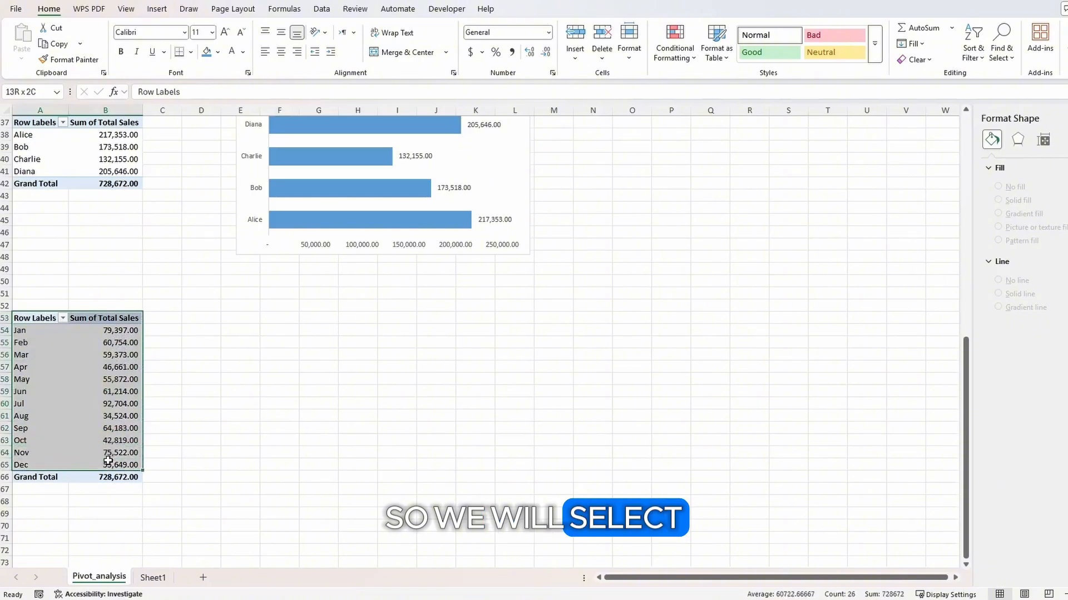
{"action": "left_click", "coordinate": [157, 9]}
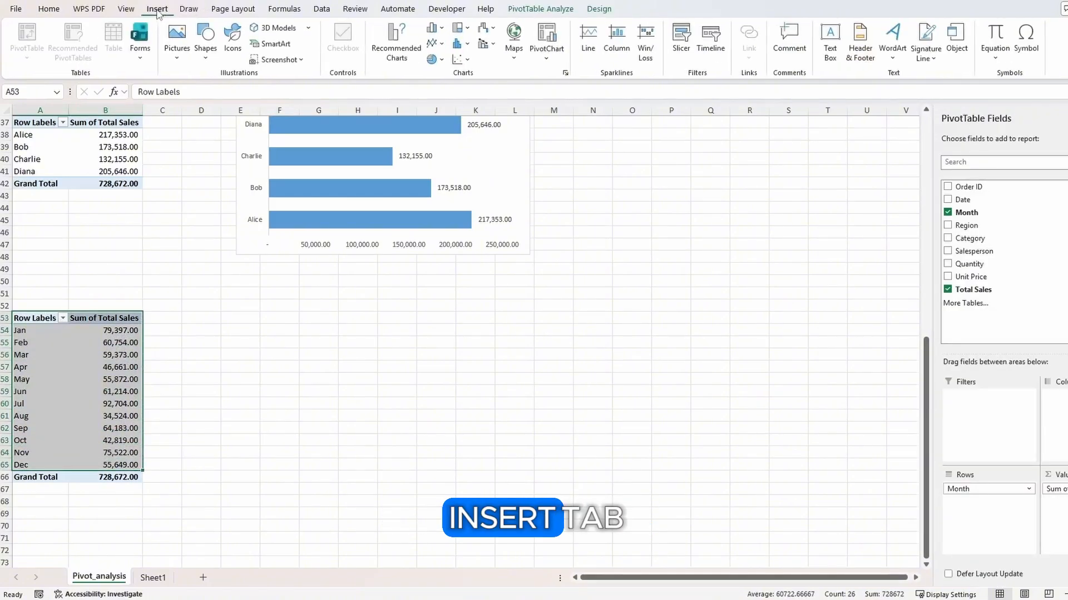
{"action": "left_click", "coordinate": [433, 43]}
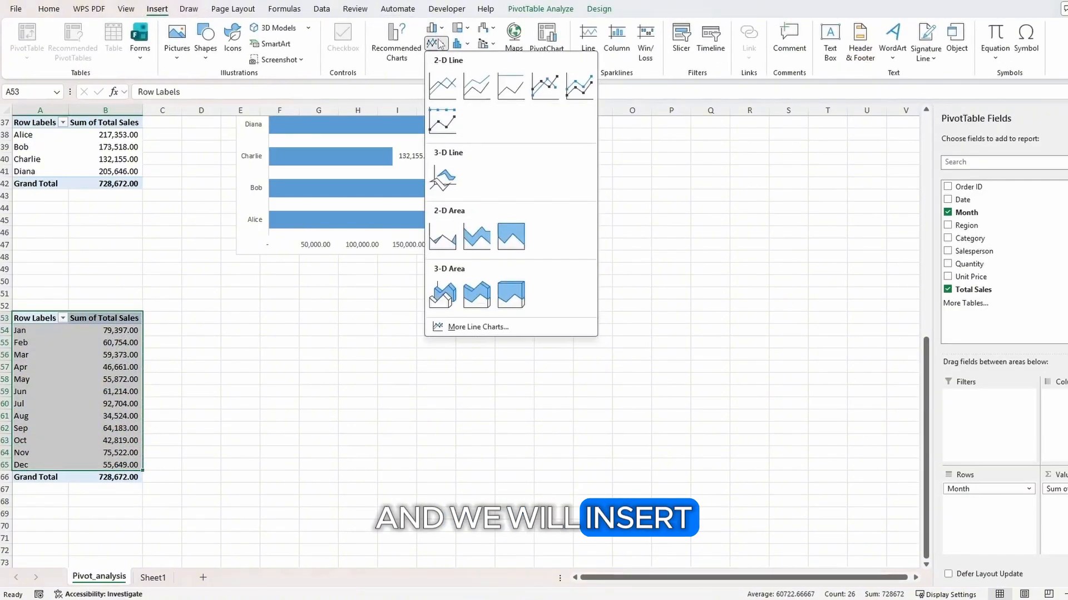
{"action": "left_click", "coordinate": [445, 83]}
{"action": "left_click_drag", "start_coordinate": [509, 272], "coordinate": [422, 306]}
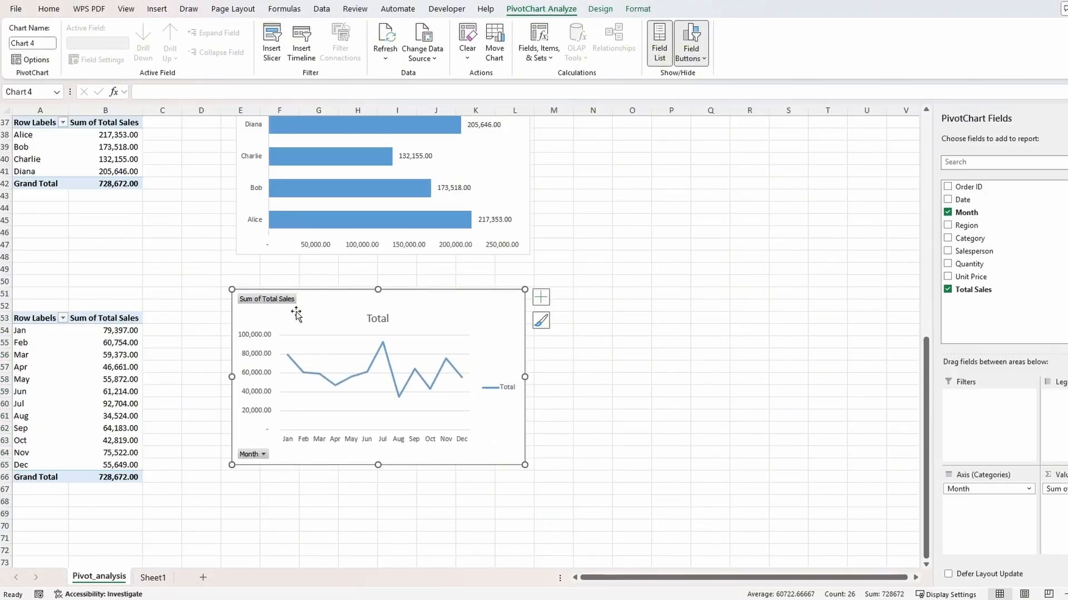
Remove all field buttons, the gridlines and the legend from the monthly line chart
{"action": "right_click", "coordinate": [262, 303]}
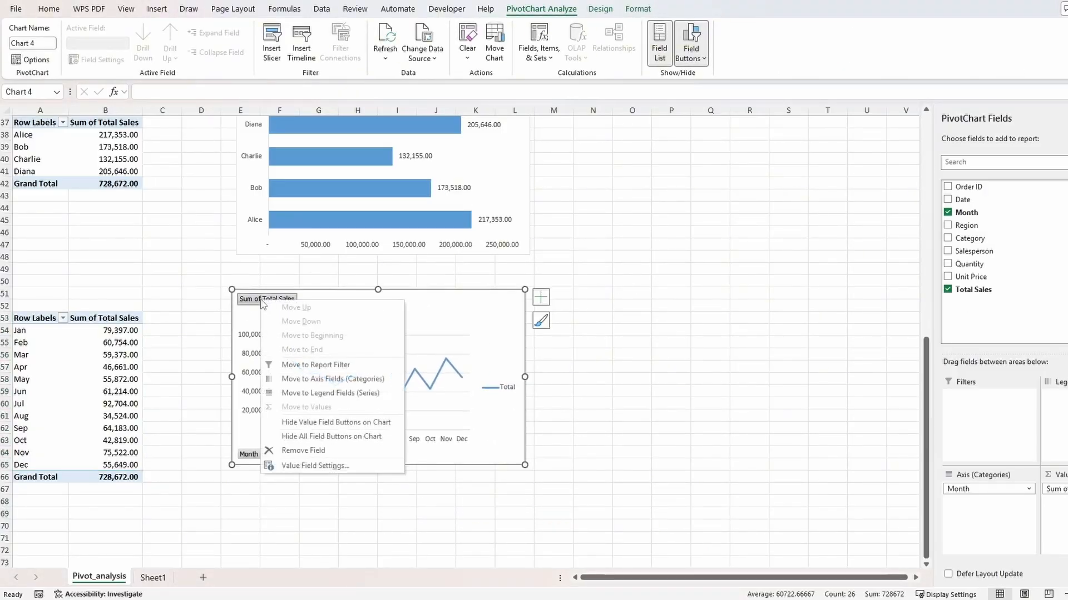
{"action": "left_click", "coordinate": [302, 433]}
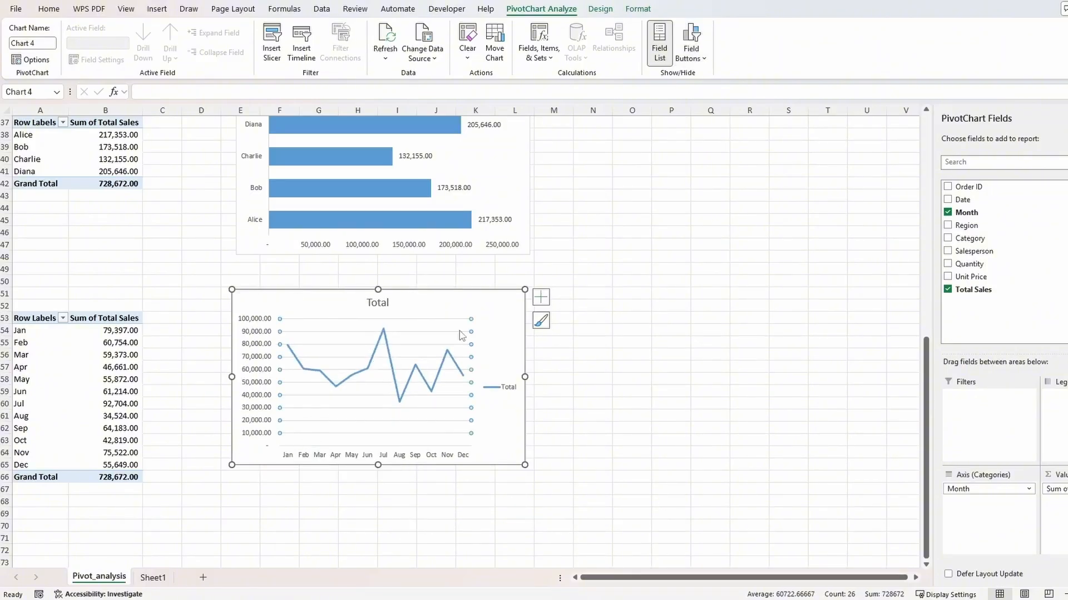
{"action": "key", "text": "Delete"}
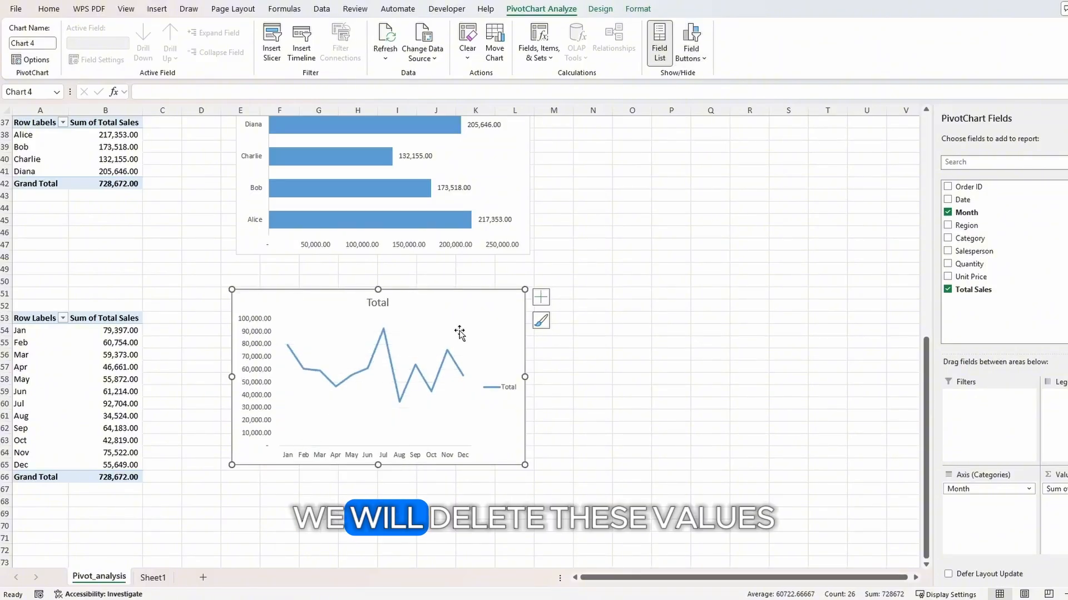
{"action": "left_click", "coordinate": [541, 298]}
{"action": "left_click", "coordinate": [574, 400]}
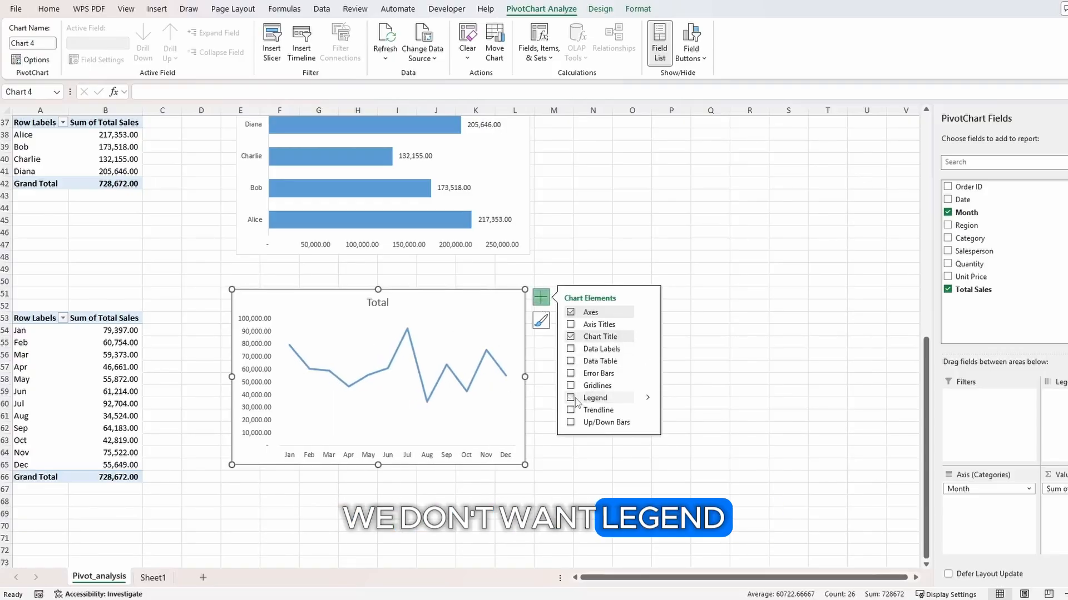
Change the line chart's title to "Monthly Sales Trend ($)" and make it bold
{"action": "double_click", "coordinate": [389, 303]}
{"action": "left_click", "coordinate": [389, 303]}
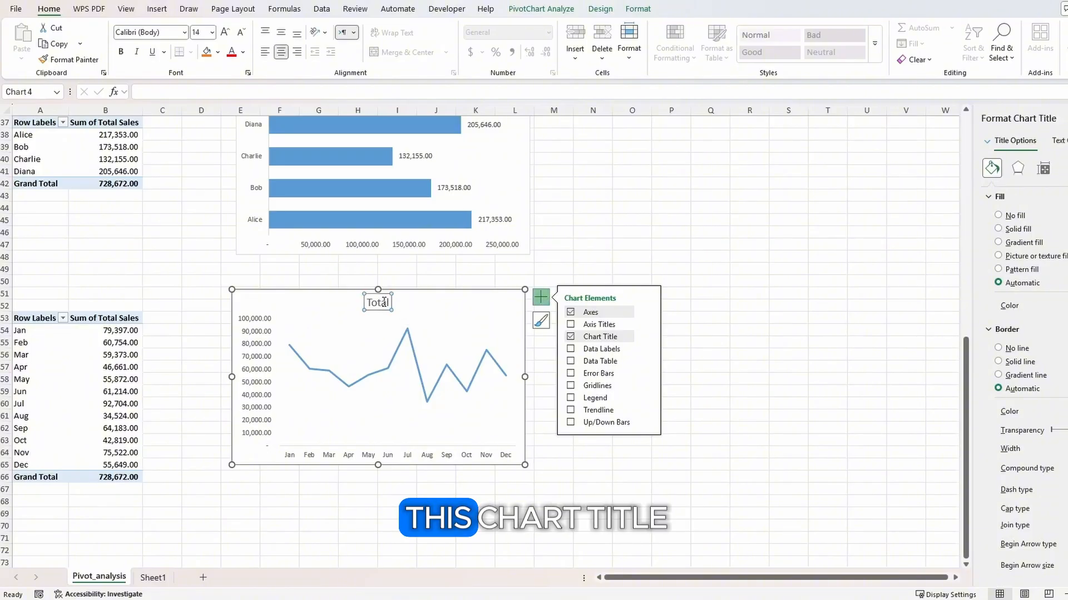
{"action": "left_click", "coordinate": [385, 306]}
{"action": "double_click", "coordinate": [385, 307]}
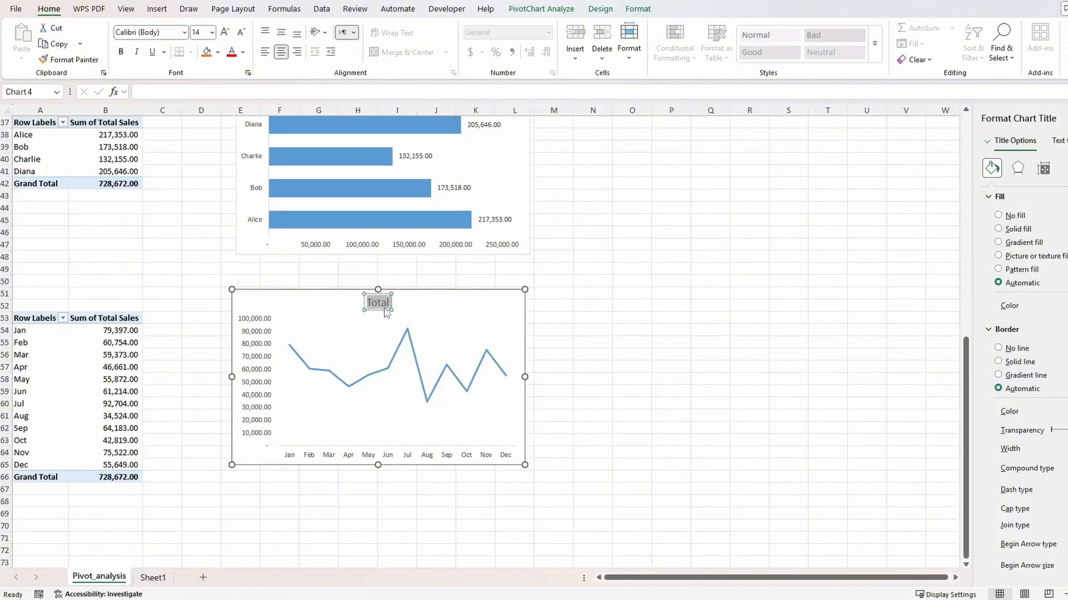
{"action": "type", "text": "Monthly S"}
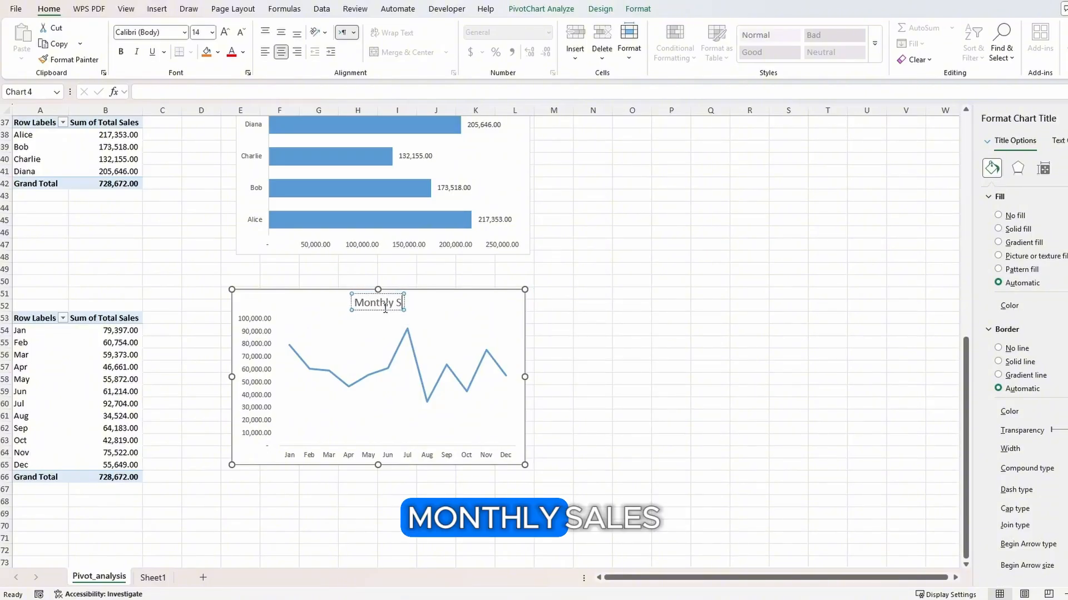
{"action": "type", "text": "ales Trend"}
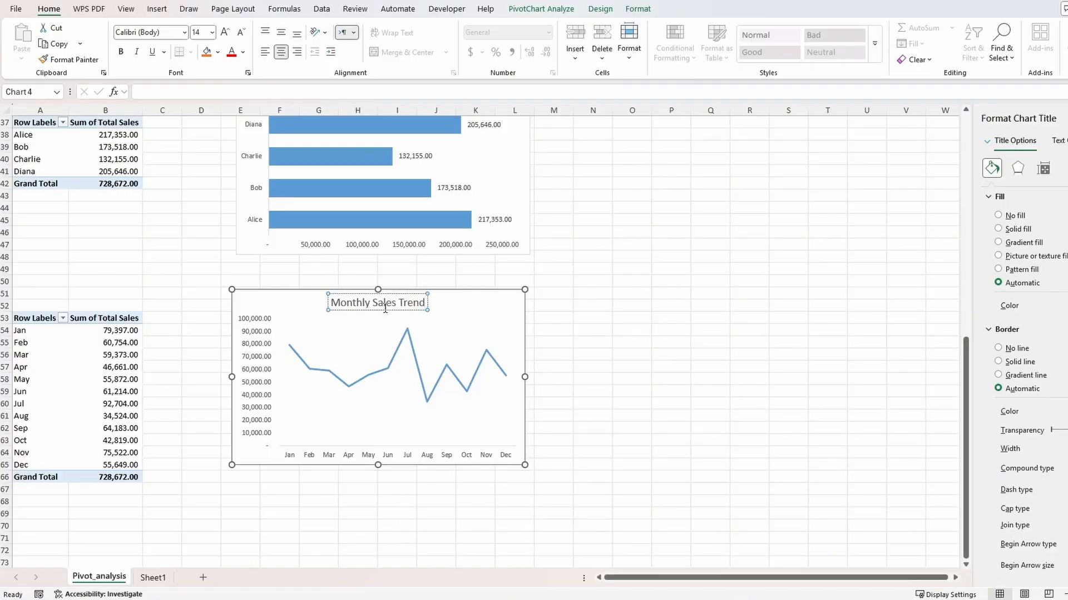
{"action": "type", "text": " ("}
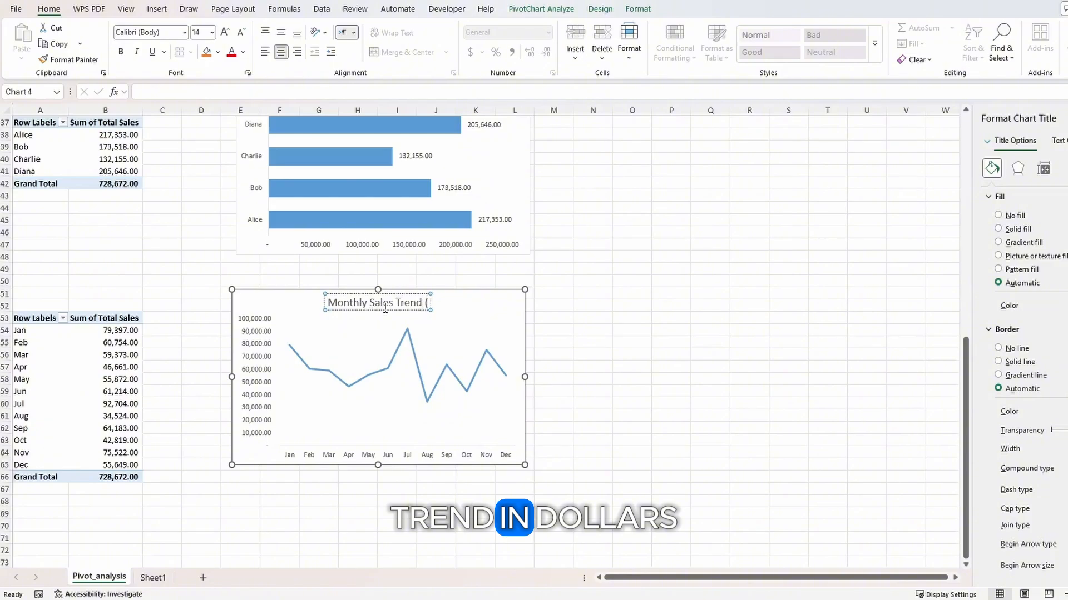
{"action": "type", "text": "$)"}
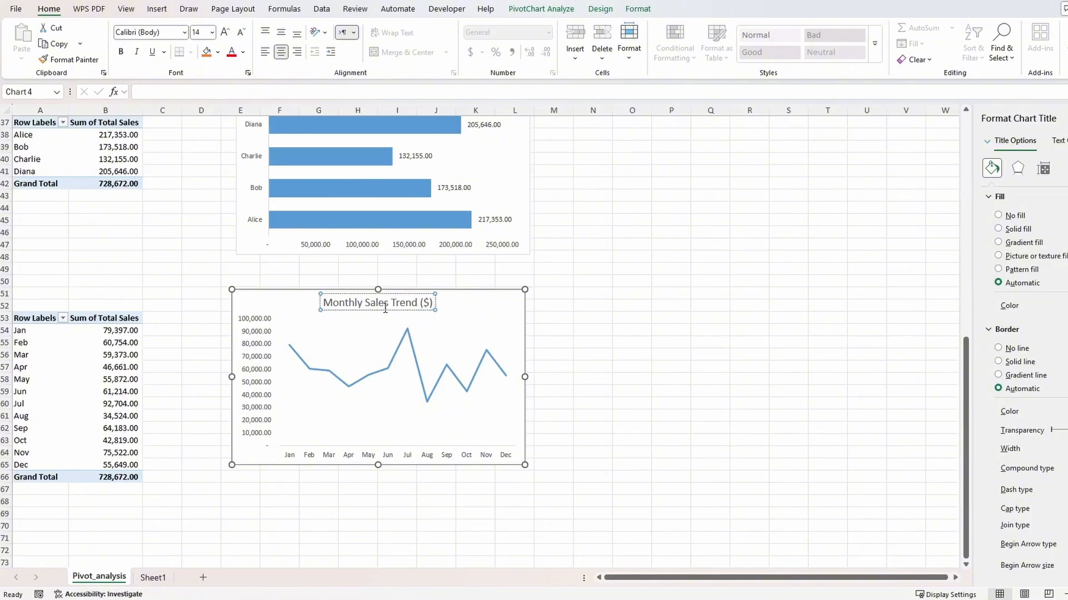
{"action": "triple_click", "coordinate": [384, 305]}
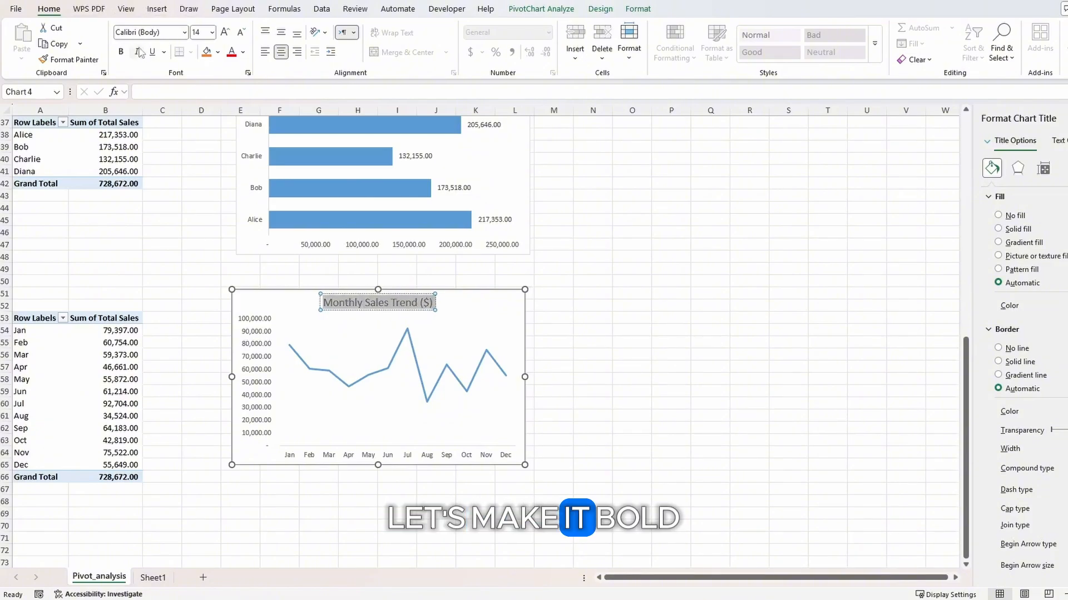
{"action": "left_click", "coordinate": [121, 52]}
{"action": "left_click", "coordinate": [632, 403]}
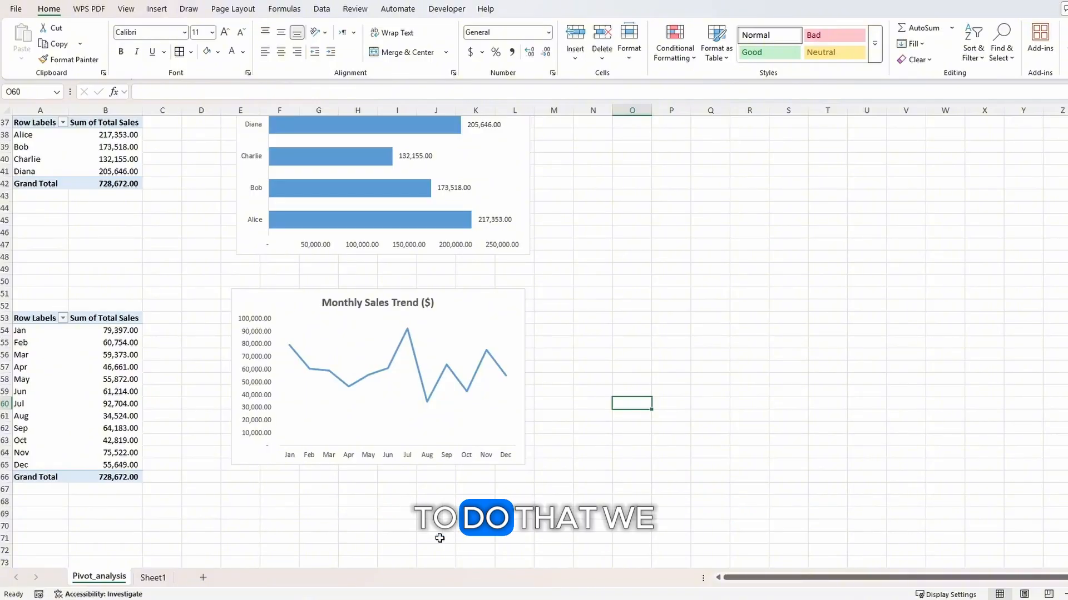
Add a new worksheet and name it Dashboard
{"action": "left_click", "coordinate": [203, 577]}
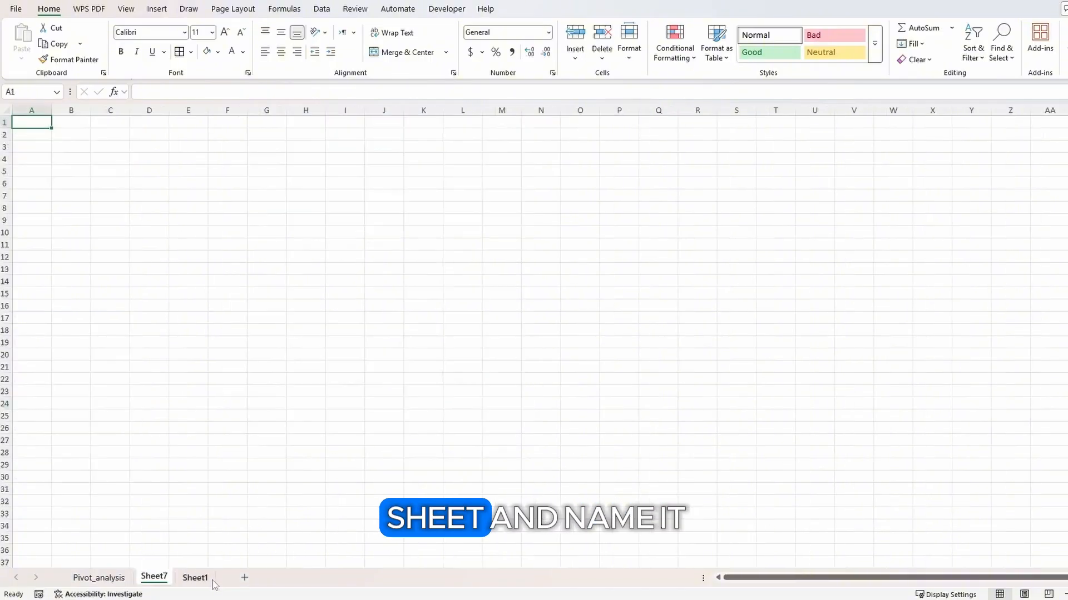
{"action": "double_click", "coordinate": [156, 578]}
{"action": "type", "text": "D"}
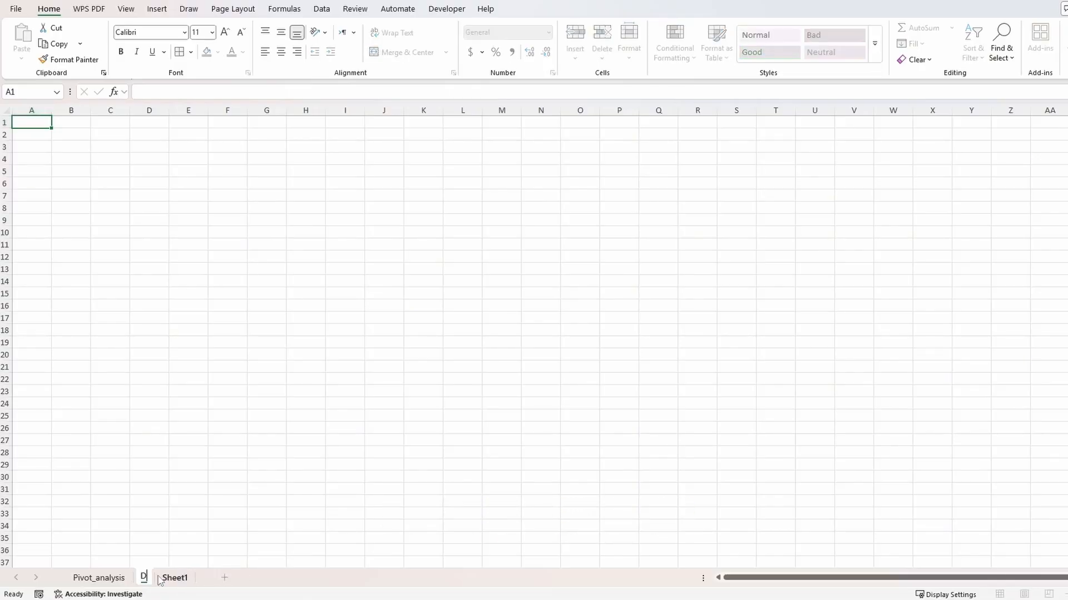
{"action": "type", "text": "ashboard"}
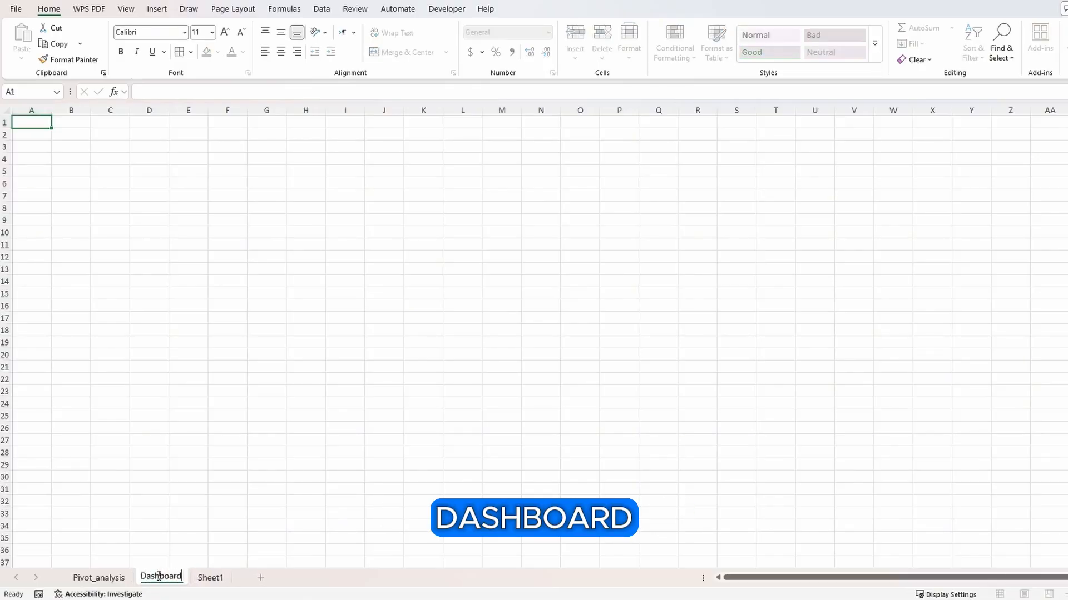
{"action": "key", "text": "Return"}
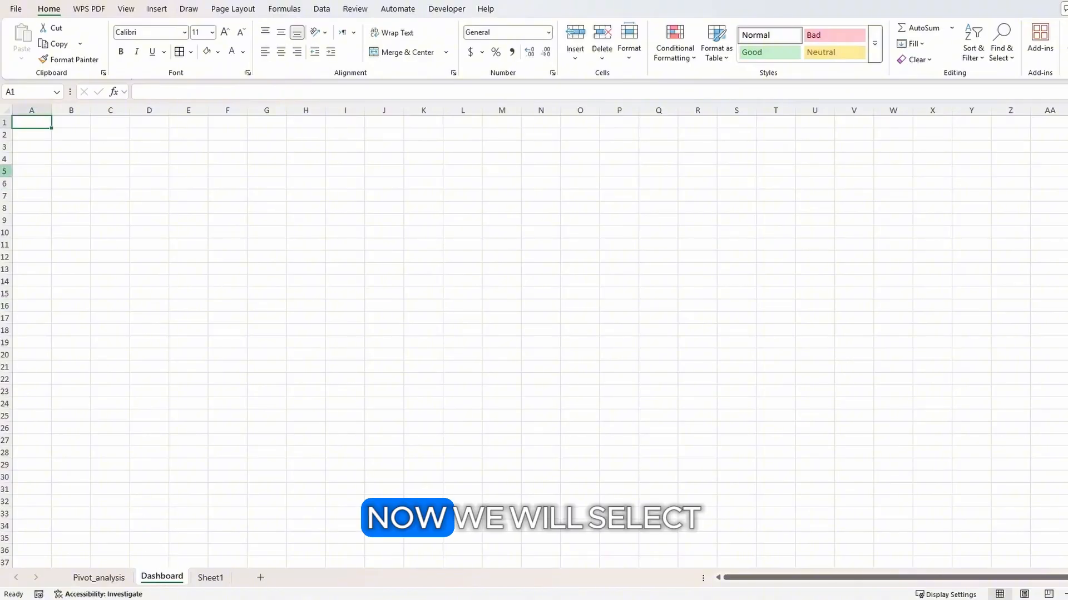
Fill the entire Dashboard worksheet with white
{"action": "key", "text": "ctrl+a"}
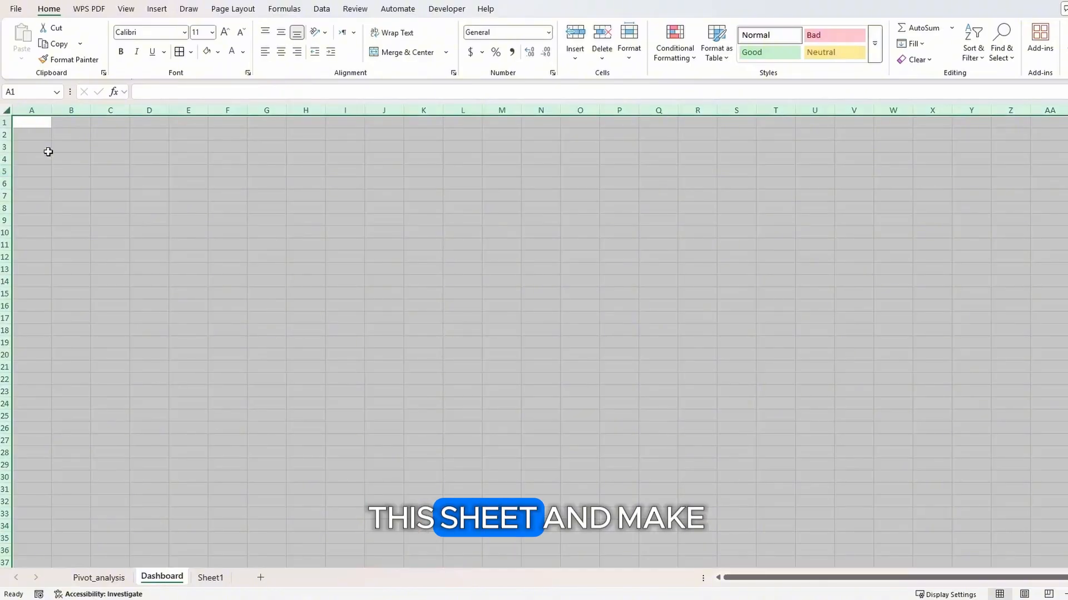
{"action": "left_click", "coordinate": [206, 57]}
{"action": "left_click", "coordinate": [94, 219]}
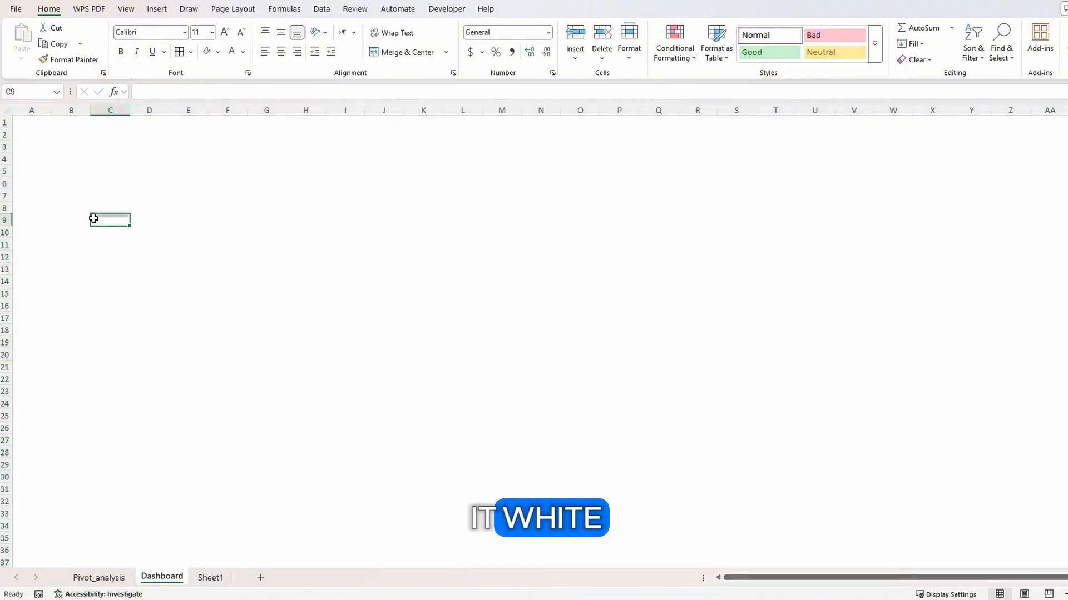
Merge and center cells A1:P2 of the Dashboard sheet as a header band and apply all borders
{"action": "left_click", "coordinate": [41, 125]}
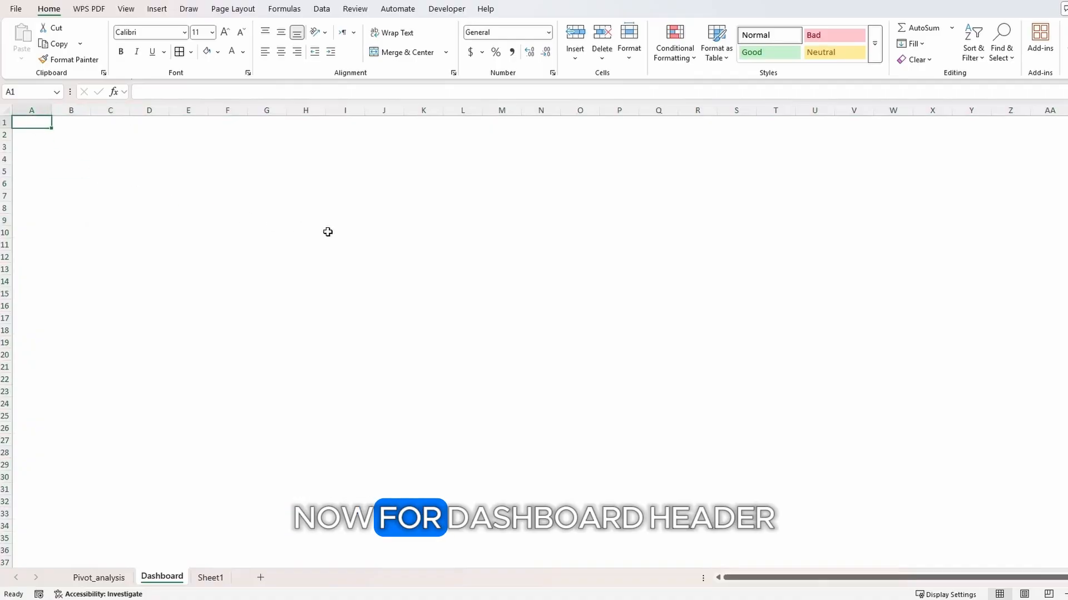
{"action": "key", "text": "shift+Down"}
{"action": "key", "text": "shift+Right"}
{"action": "key", "text": "shift+Right"}
{"action": "key", "text": "shift+Right"}
{"action": "key", "text": "shift+Right"}
{"action": "key", "text": "shift+Right"}
{"action": "key", "text": "shift+Right"}
{"action": "key", "text": "shift+Right"}
{"action": "key", "text": "shift+Right"}
{"action": "key", "text": "shift+Right"}
{"action": "key", "text": "shift+Right"}
{"action": "key", "text": "shift+Right"}
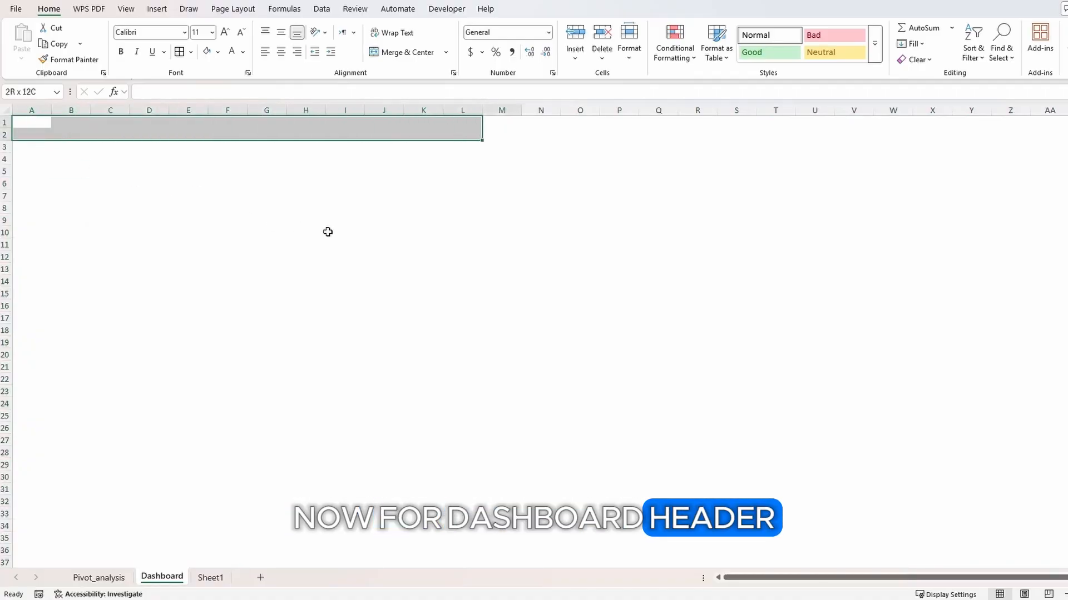
{"action": "key", "text": "shift+Right"}
{"action": "key", "text": "shift+Right"}
{"action": "key", "text": "shift+Right"}
{"action": "key", "text": "shift+Right"}
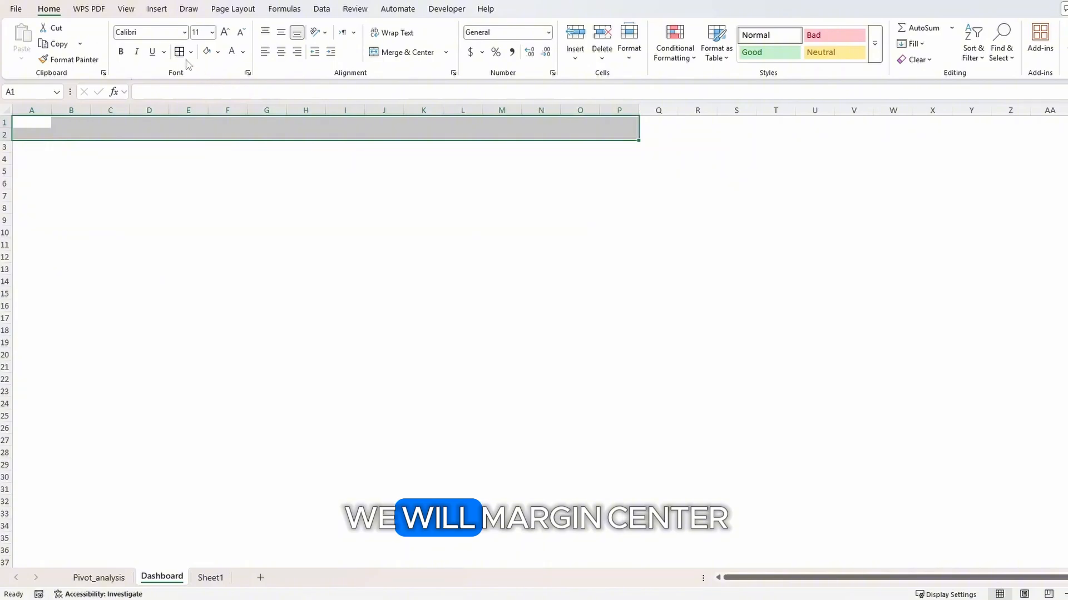
{"action": "left_click", "coordinate": [407, 53]}
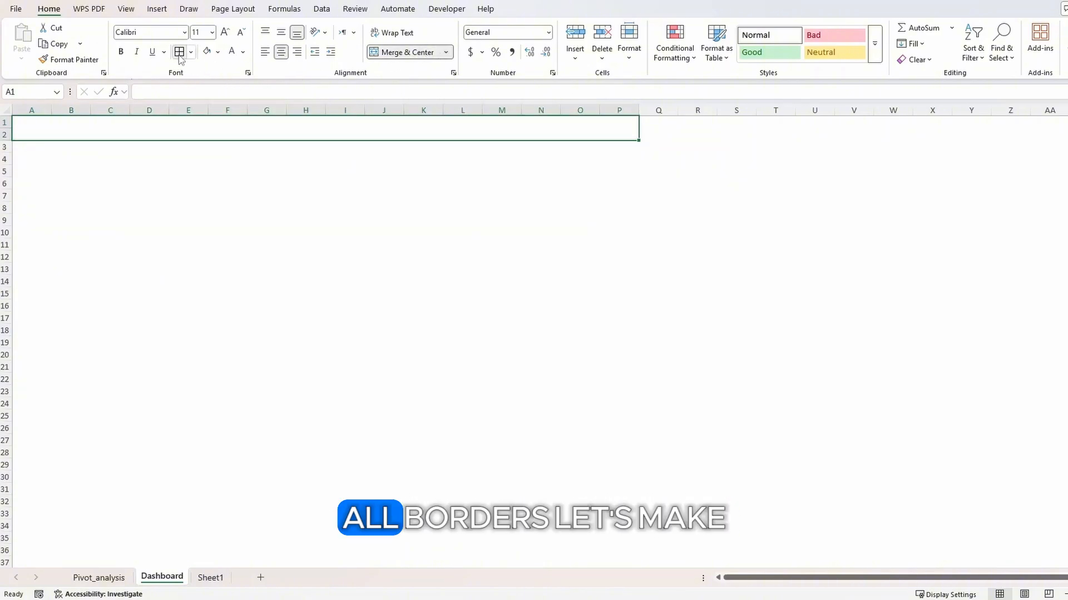
Format the merged header cell with a blue fill, white text and the Aptos Black font
{"action": "left_click", "coordinate": [217, 52]}
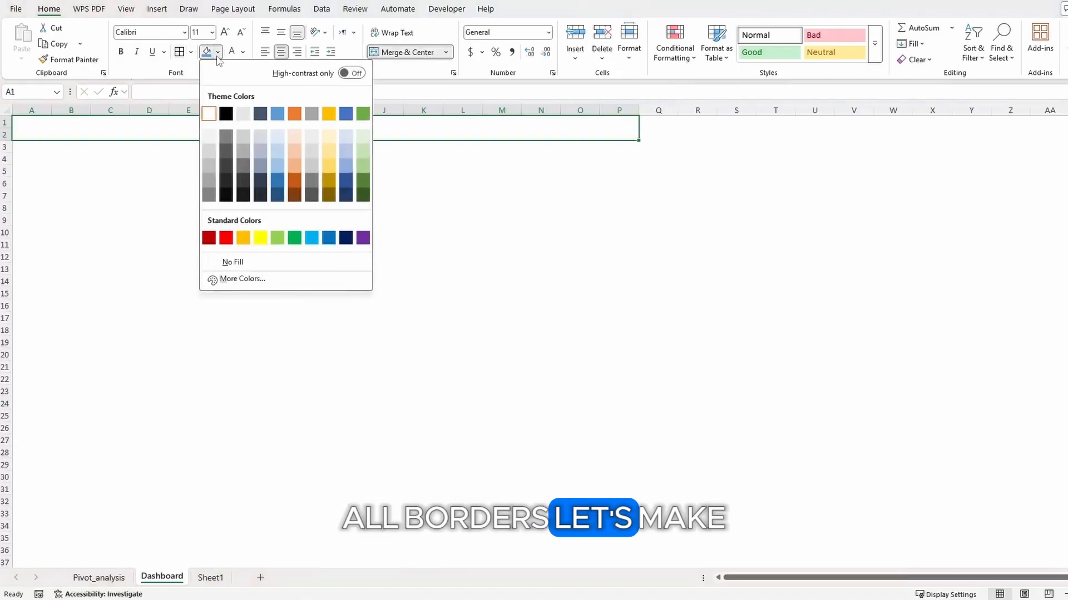
{"action": "left_click", "coordinate": [274, 112]}
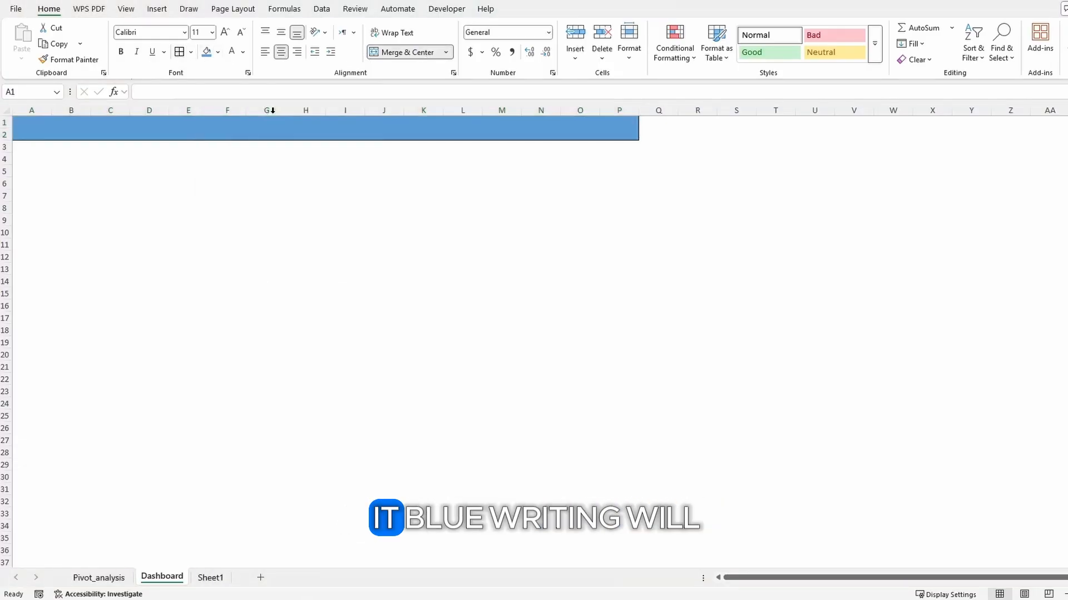
{"action": "left_click", "coordinate": [243, 53]}
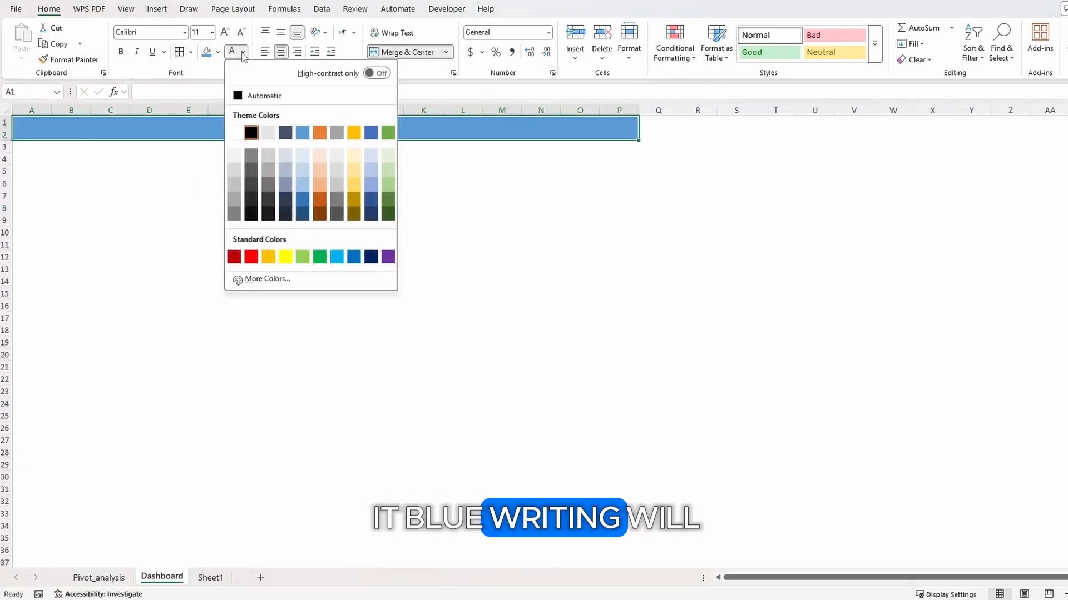
{"action": "left_click", "coordinate": [235, 134]}
{"action": "left_click", "coordinate": [184, 32]}
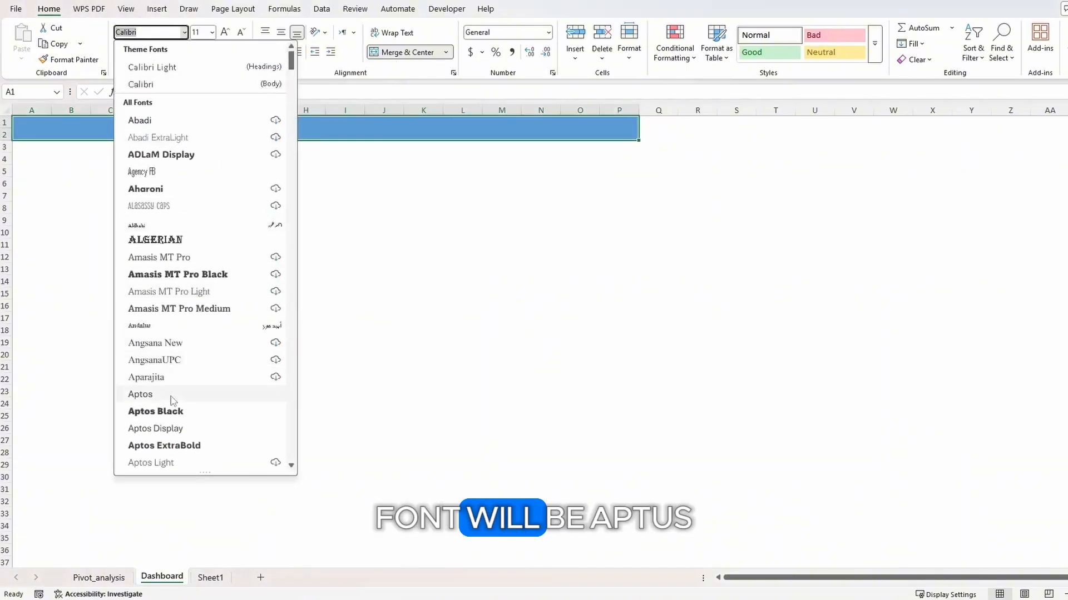
{"action": "left_click", "coordinate": [170, 413]}
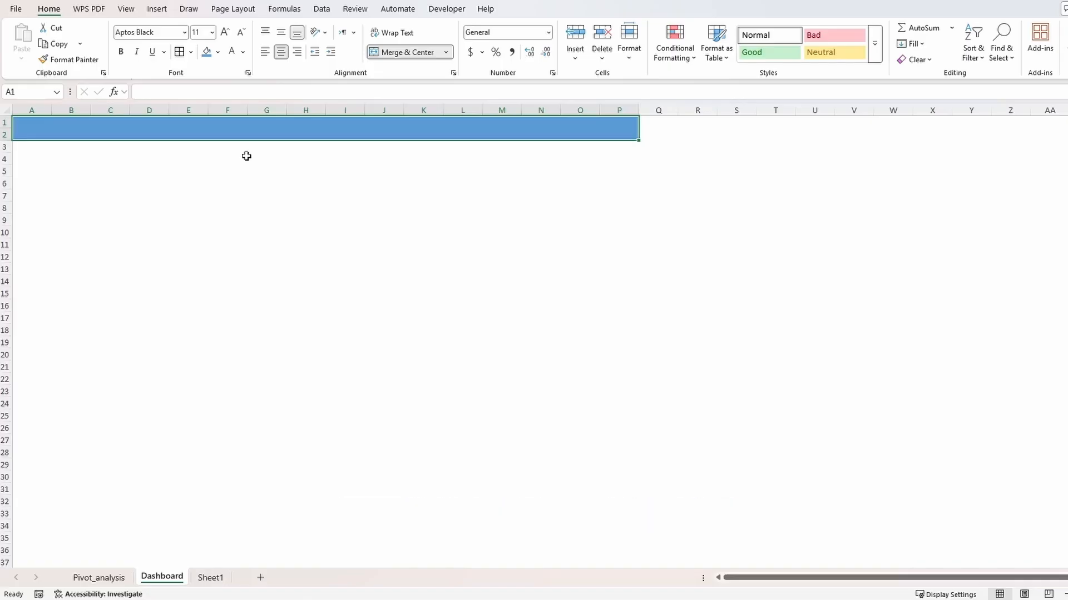
Enter "Sales Performance Dashboard" in the header cell, middle-align it vertically and set its font size to 20
{"action": "type", "text": "Sales Performance Dashboard"}
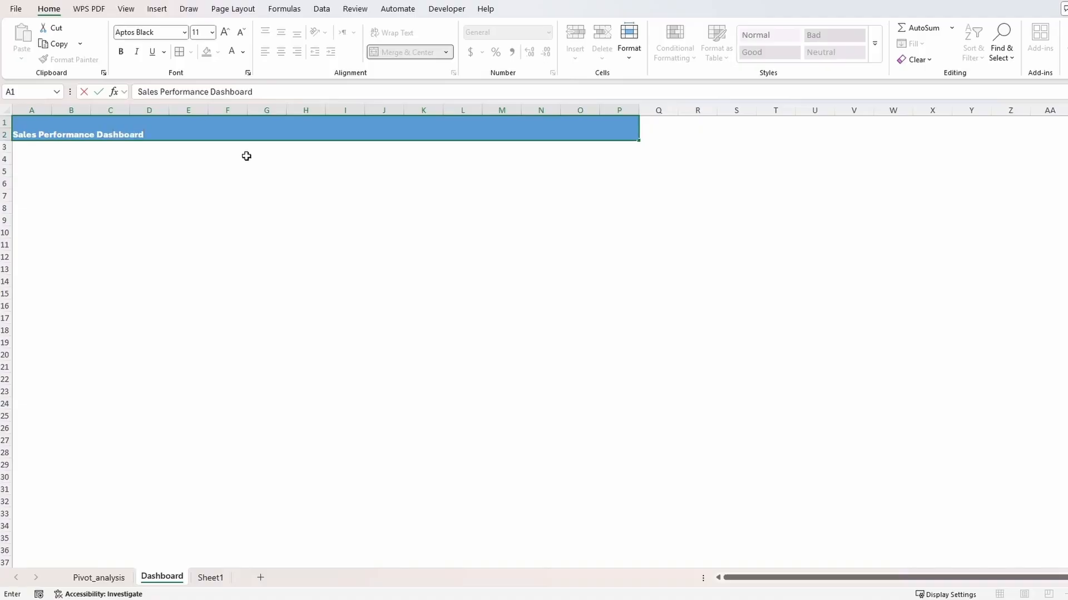
{"action": "key", "text": "Return"}
{"action": "key", "text": "Up"}
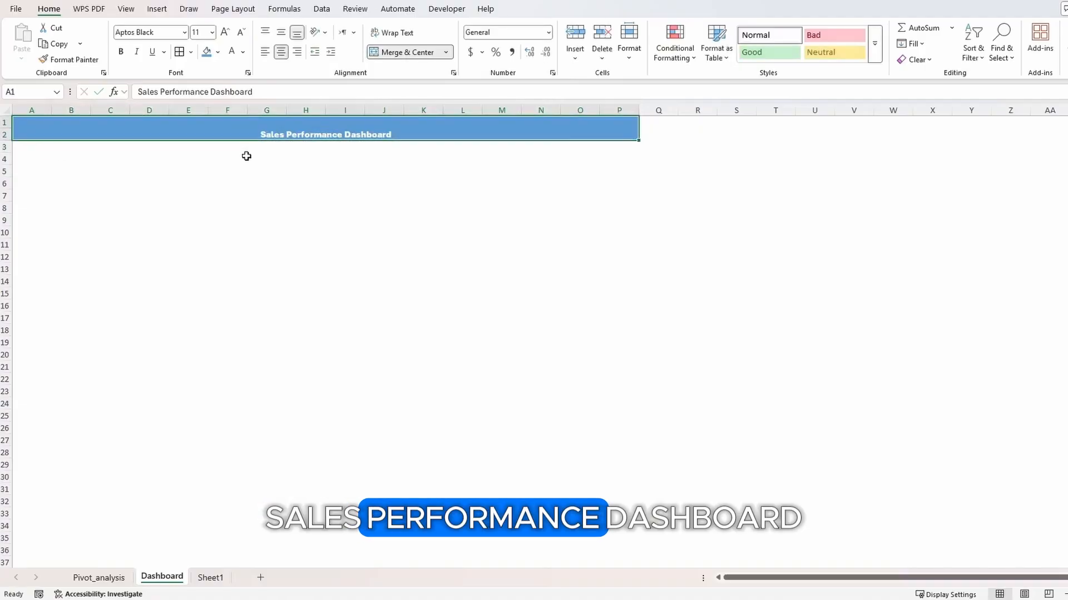
{"action": "left_click", "coordinate": [282, 33]}
{"action": "left_click", "coordinate": [212, 32]}
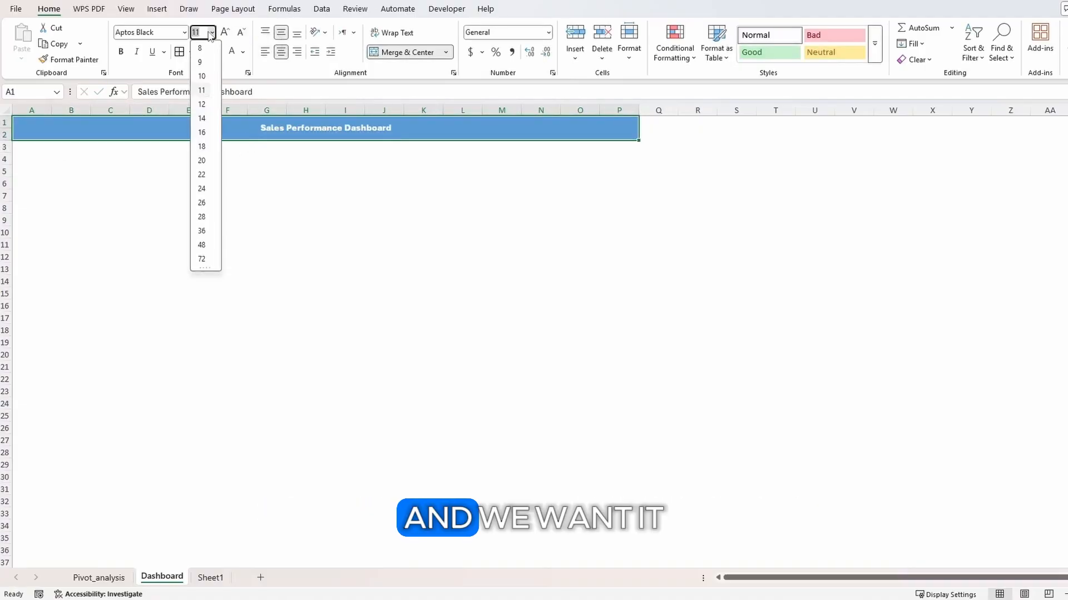
{"action": "left_click", "coordinate": [201, 160]}
{"action": "key", "text": "Down"}
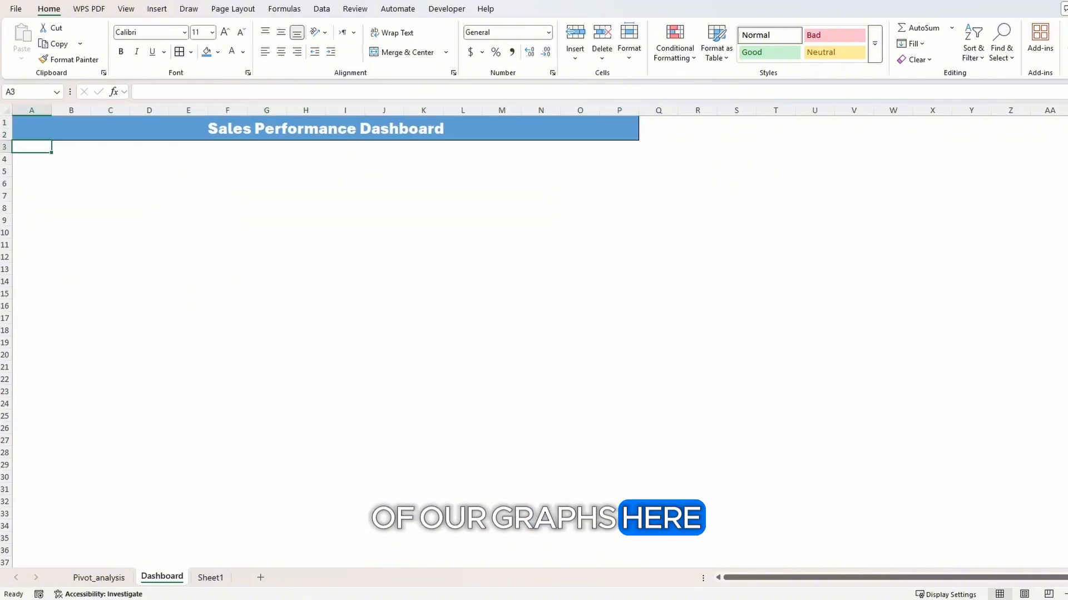
Copy the Sales by Region chart onto the Dashboard sheet below the header and enlarge it to span columns A to H, rows 3 to 17
{"action": "left_click", "coordinate": [99, 577]}
{"action": "scroll", "coordinate": [167, 445], "scroll_direction": "up", "scroll_amount": 10}
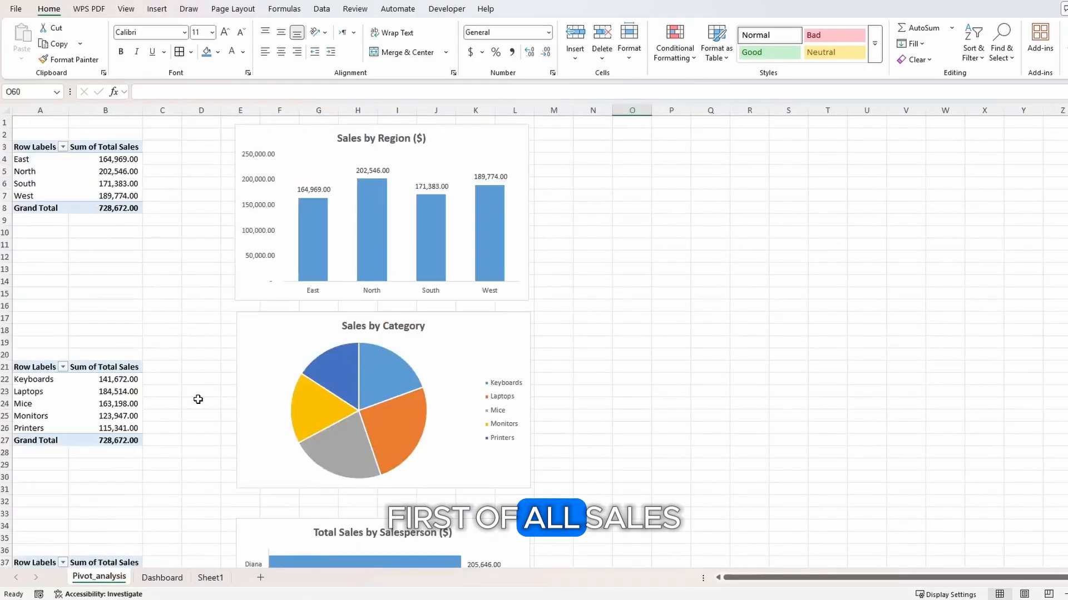
{"action": "left_click", "coordinate": [327, 139]}
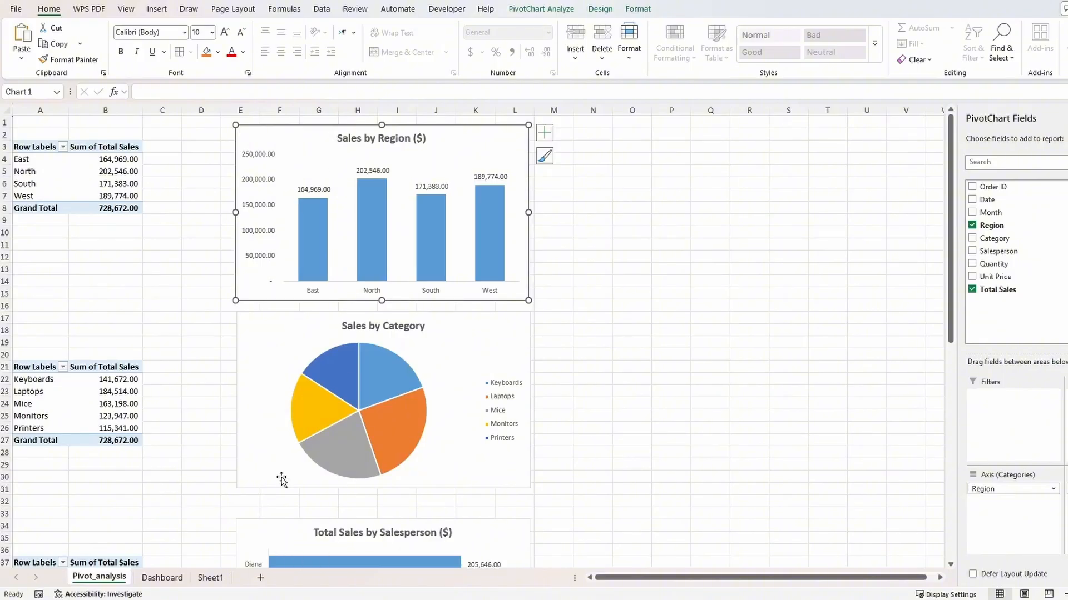
{"action": "key", "text": "ctrl+x"}
{"action": "left_click", "coordinate": [162, 577]}
{"action": "key", "text": "ctrl+v"}
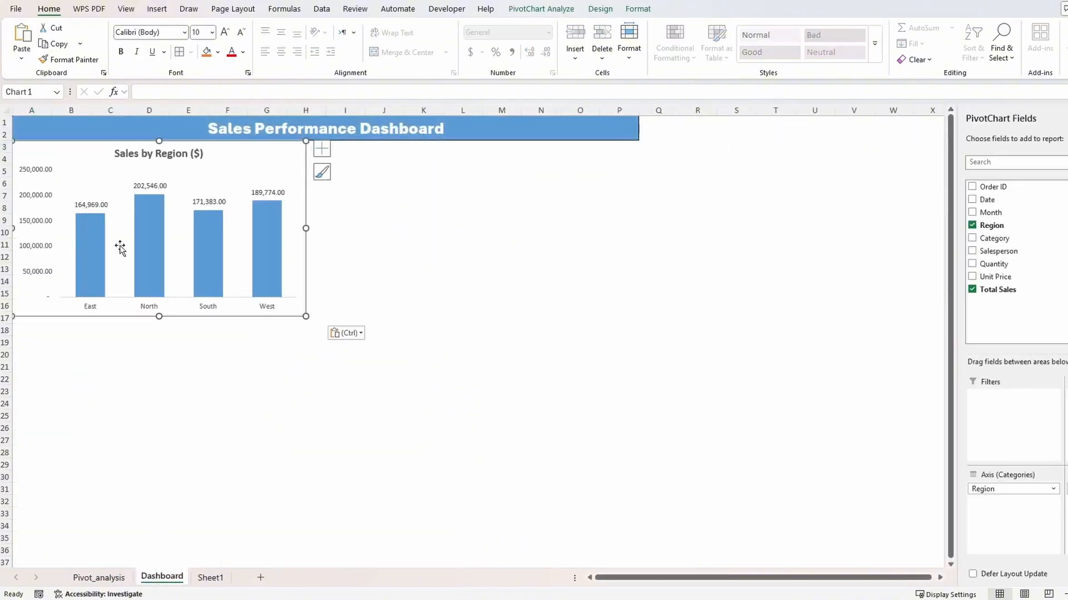
{"action": "left_click_drag", "start_coordinate": [307, 316], "coordinate": [323, 317]}
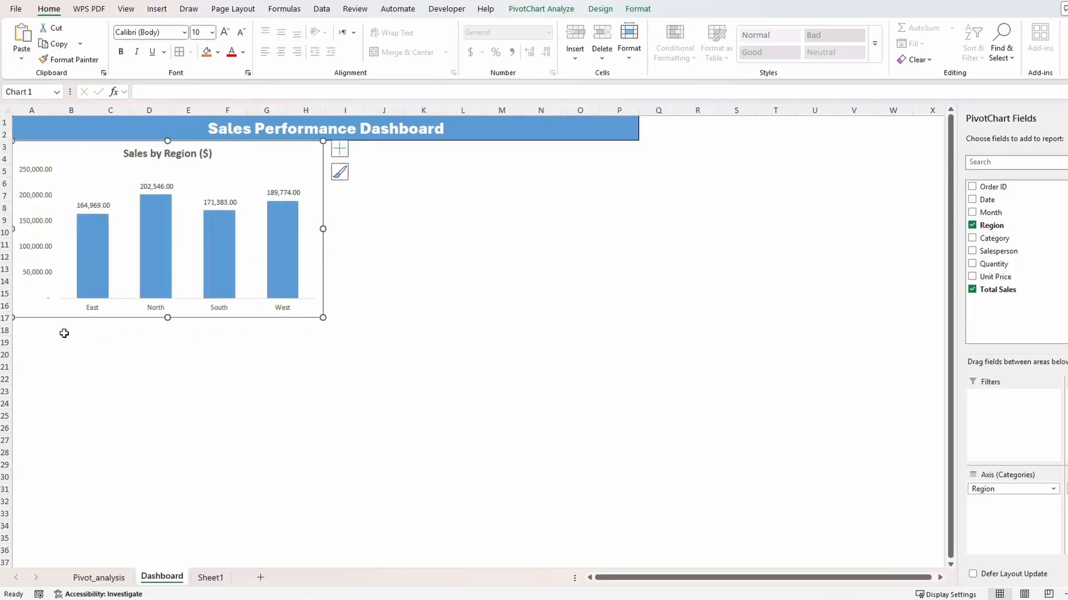
{"action": "left_click_drag", "start_coordinate": [167, 318], "coordinate": [165, 324]}
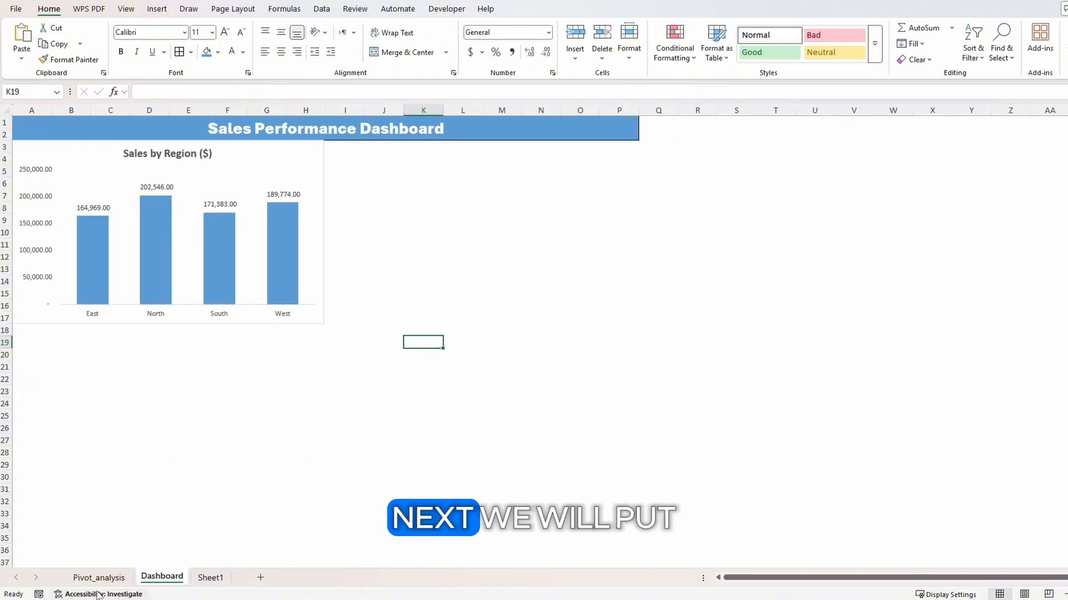
Copy the Monthly Sales Trend chart from the Pivot_analysis sheet to cell I3 of the Dashboard sheet
{"action": "left_click", "coordinate": [99, 578]}
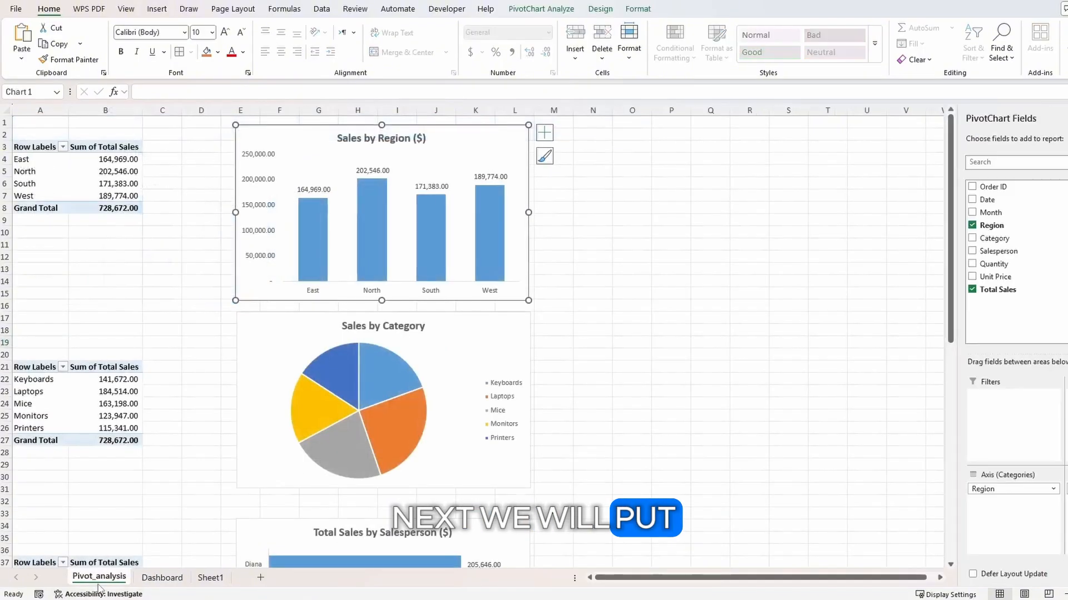
{"action": "scroll", "coordinate": [548, 486], "scroll_direction": "down", "scroll_amount": 5}
{"action": "scroll", "coordinate": [548, 486], "scroll_direction": "down", "scroll_amount": 5}
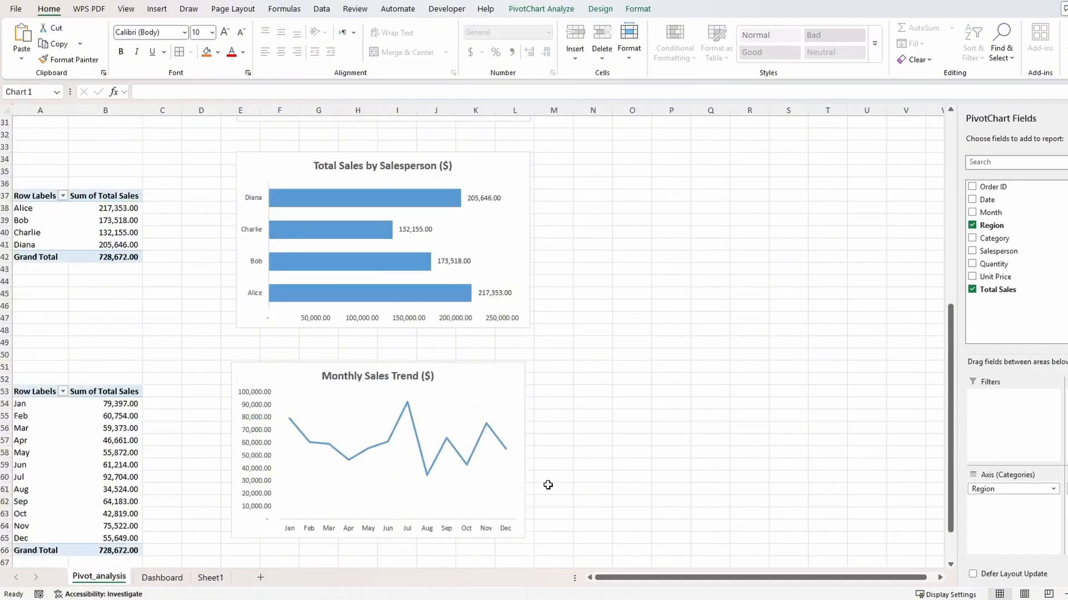
{"action": "left_click", "coordinate": [511, 373]}
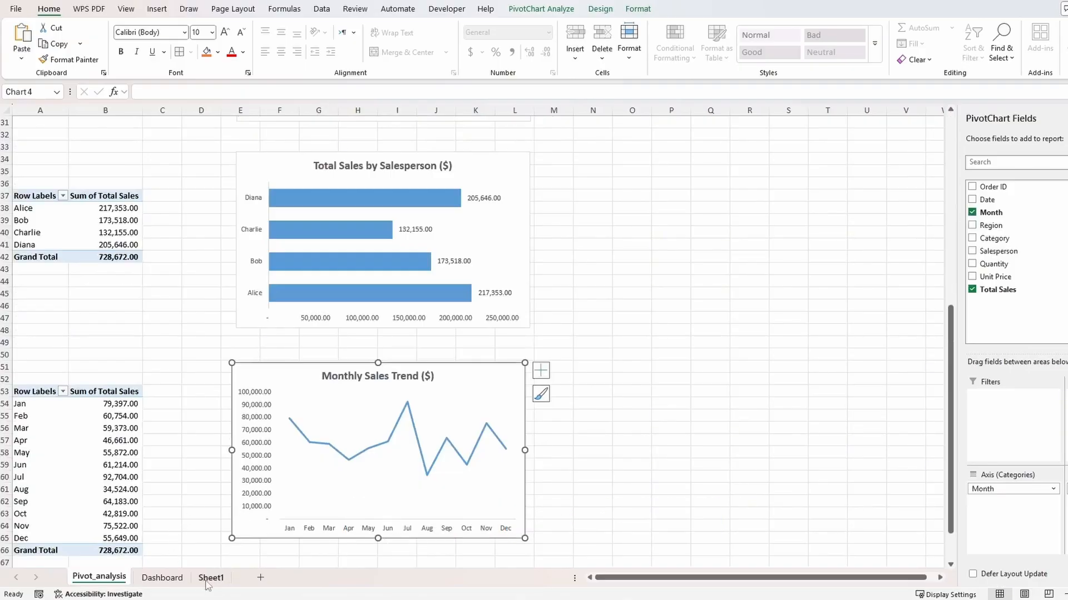
{"action": "left_click", "coordinate": [177, 579]}
{"action": "left_click", "coordinate": [337, 148]}
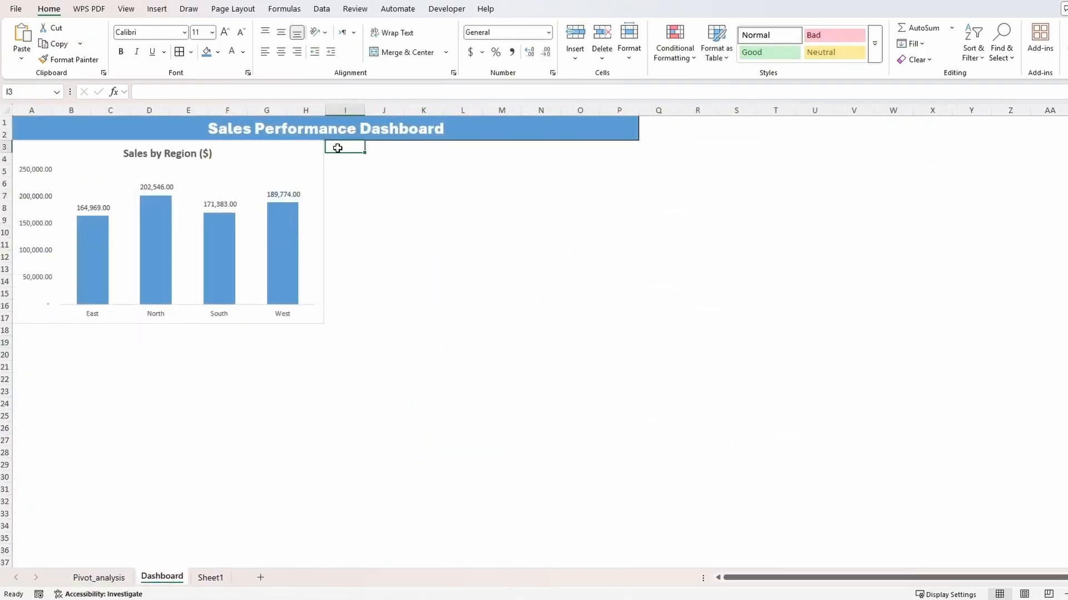
{"action": "key", "text": "ctrl+v"}
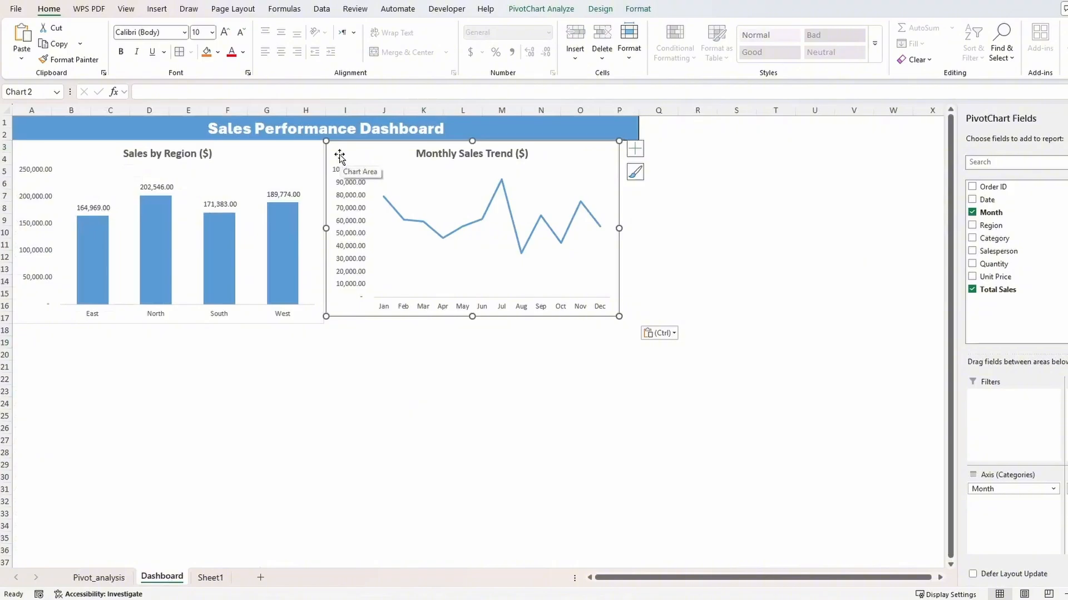
Align the Monthly Sales Trend chart flush against the Sales by Region chart and enlarge it to row 17 and the header's end at column P
{"action": "key", "text": "Left"}
{"action": "key", "text": "Left"}
{"action": "key", "text": "Left"}
{"action": "key", "text": "Left"}
{"action": "left_click", "coordinate": [854, 402]}
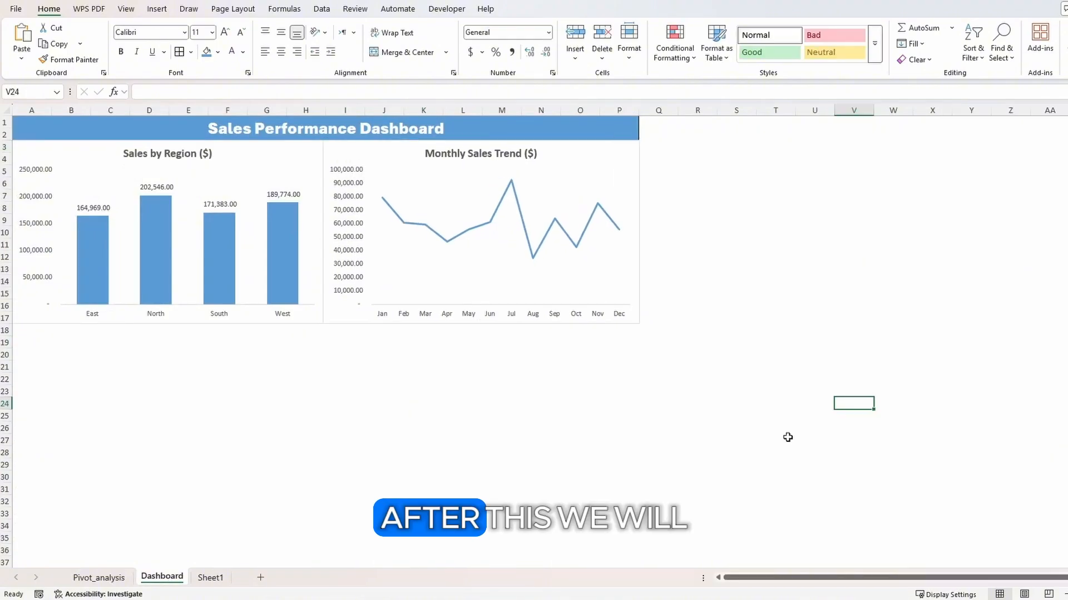
Copy the Sales by Category pie chart to the Dashboard sheet under the Sales by Region chart and size it to columns A to H, rows 18 to 32
{"action": "left_click", "coordinate": [100, 577]}
{"action": "scroll", "coordinate": [179, 465], "scroll_direction": "up", "scroll_amount": 9}
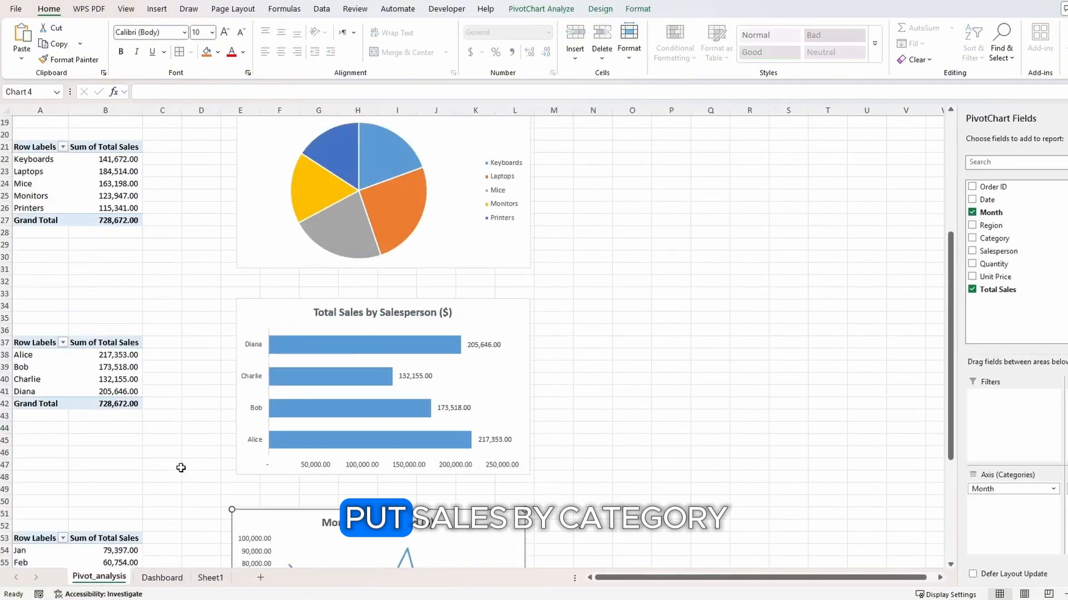
{"action": "left_click", "coordinate": [469, 307]}
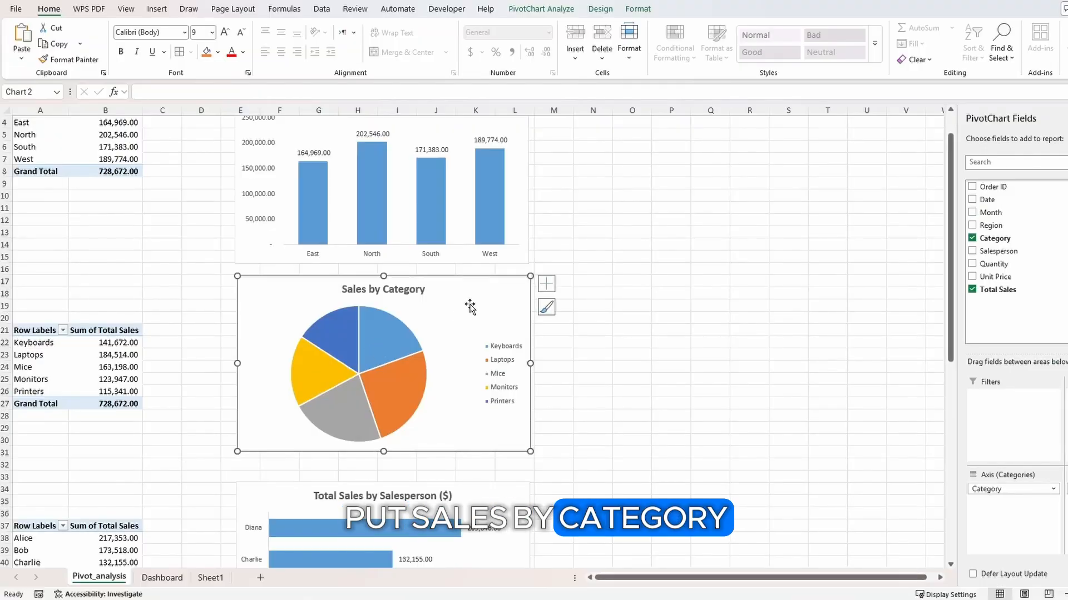
{"action": "left_click", "coordinate": [161, 578]}
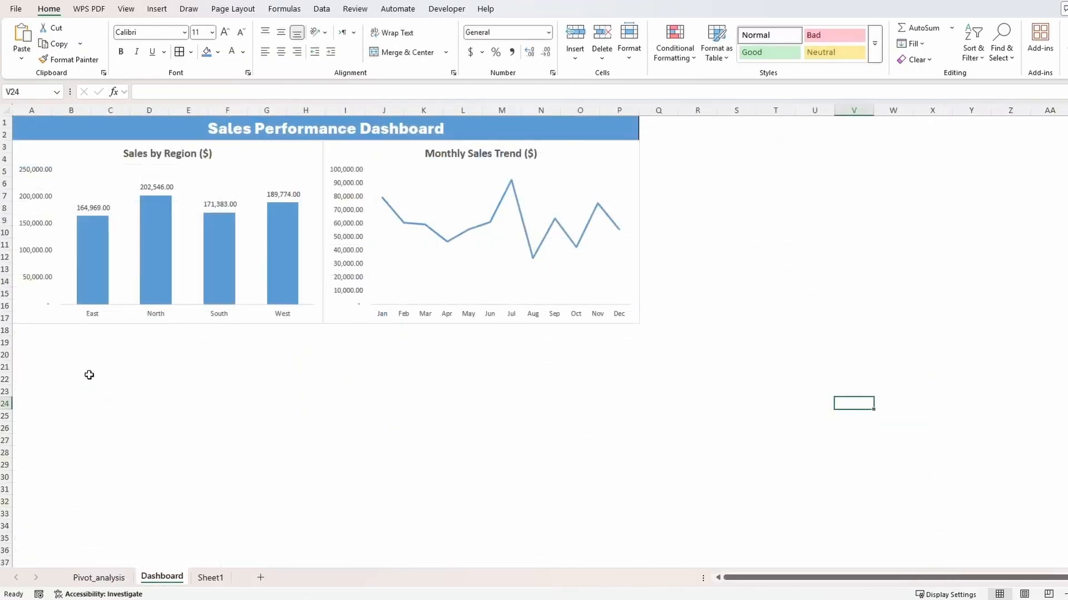
{"action": "left_click", "coordinate": [23, 327]}
{"action": "key", "text": "ctrl+v"}
{"action": "left_click", "coordinate": [345, 330]}
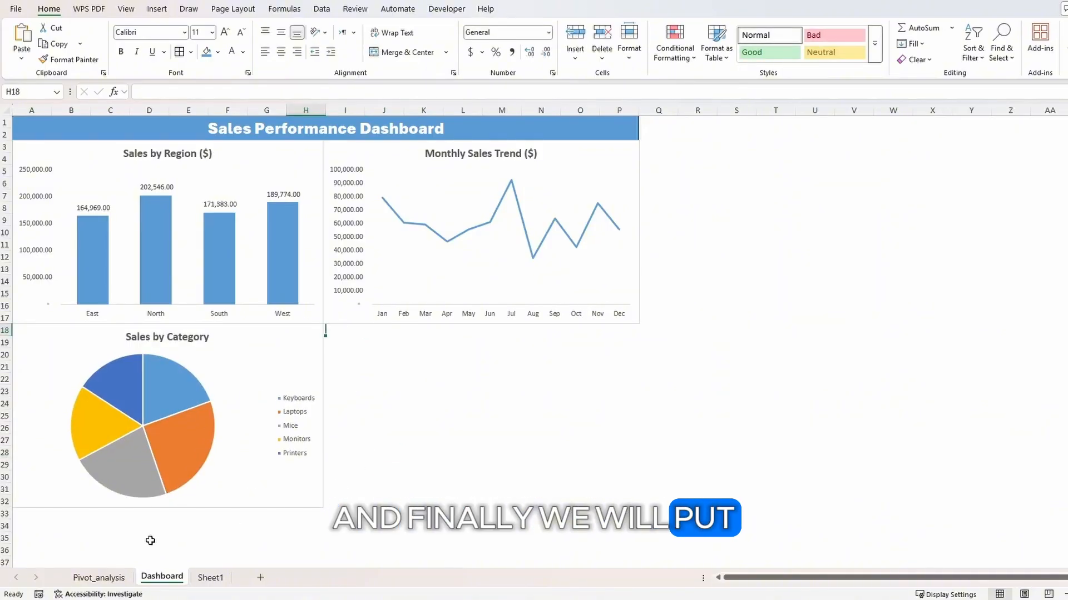
Copy the Total Sales by Salesperson chart to cell I18 of the Dashboard sheet and size it to fill columns I to P, rows 18 to 32
{"action": "left_click", "coordinate": [116, 582]}
{"action": "scroll", "coordinate": [402, 463], "scroll_direction": "down", "scroll_amount": 5}
{"action": "left_click", "coordinate": [515, 309]}
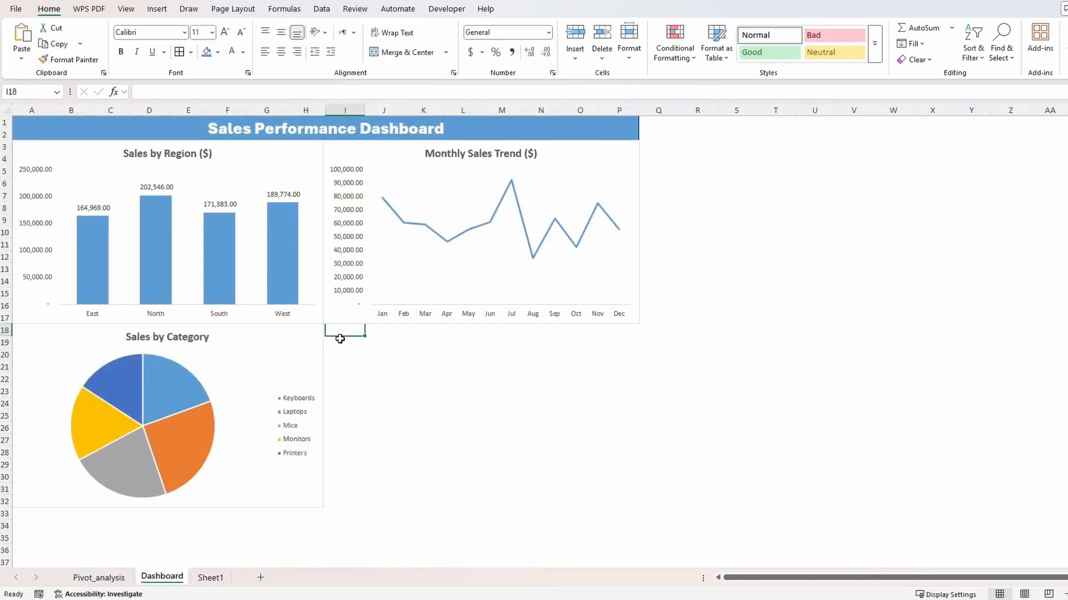
{"action": "key", "text": "ctrl+v"}
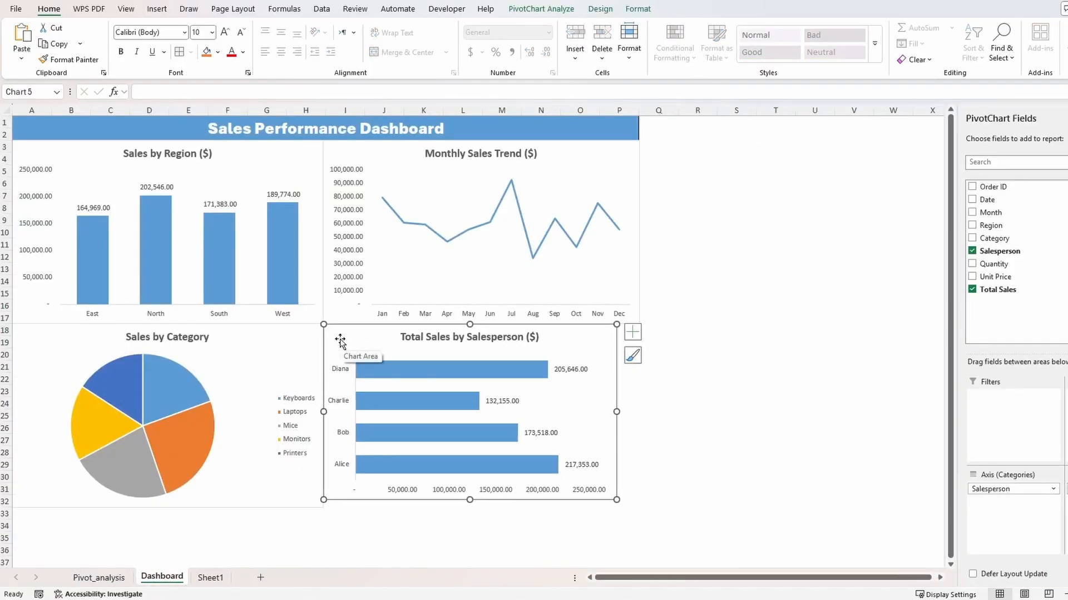
{"action": "left_click", "coordinate": [696, 501]}
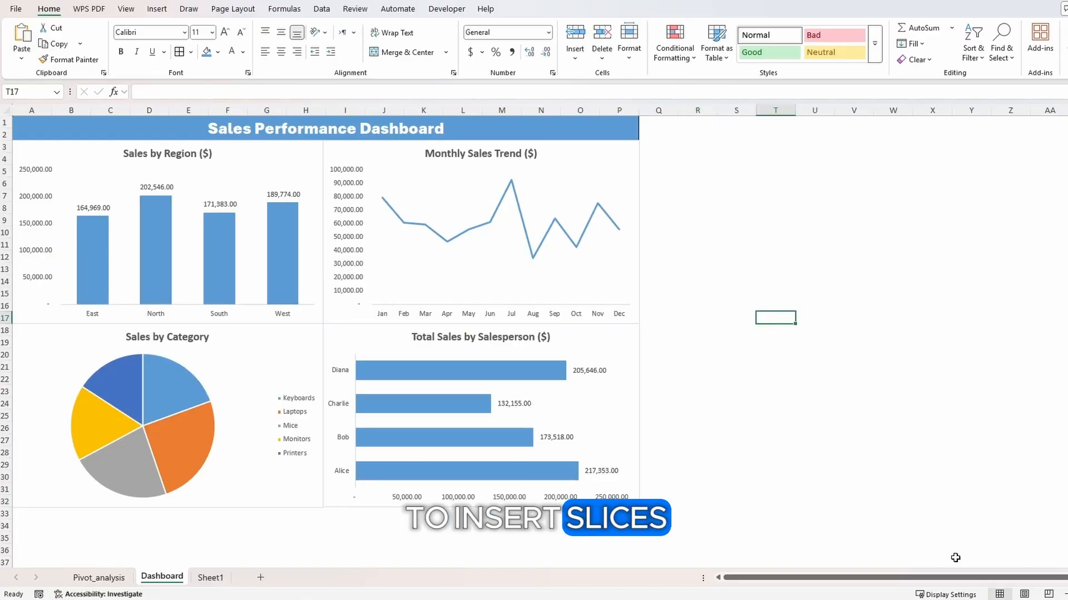
Insert a slicer on the Region field for the Sales by Region chart
{"action": "left_click", "coordinate": [301, 163]}
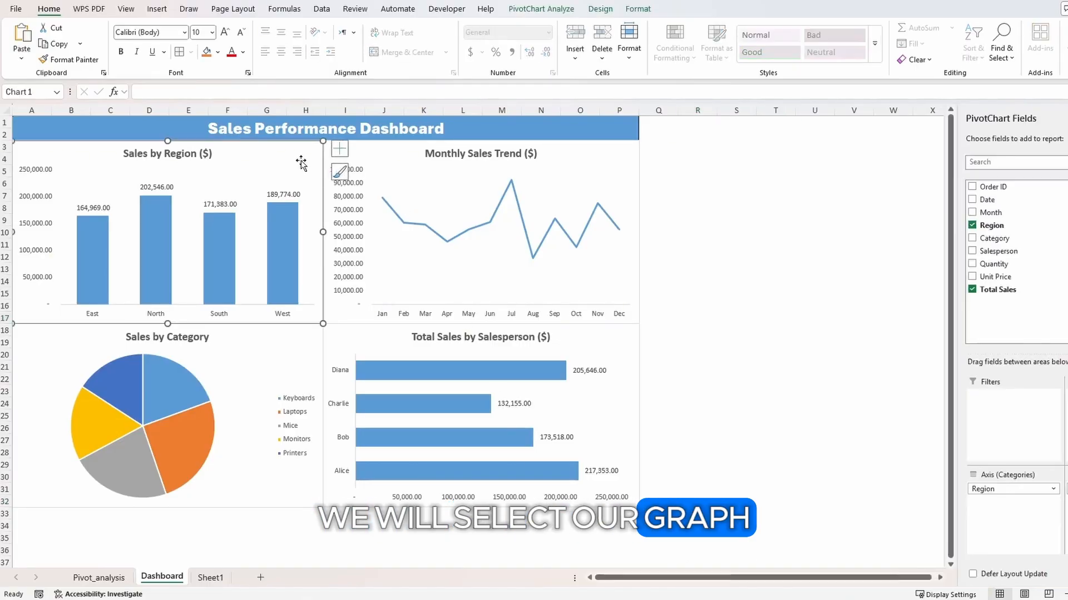
{"action": "left_click", "coordinate": [546, 10]}
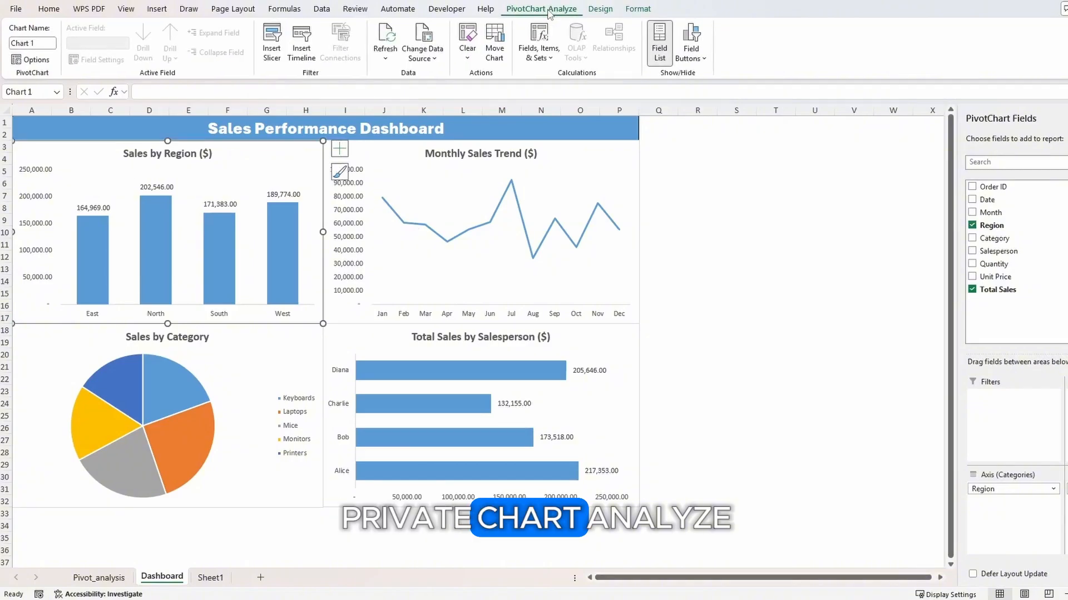
{"action": "left_click", "coordinate": [272, 36]}
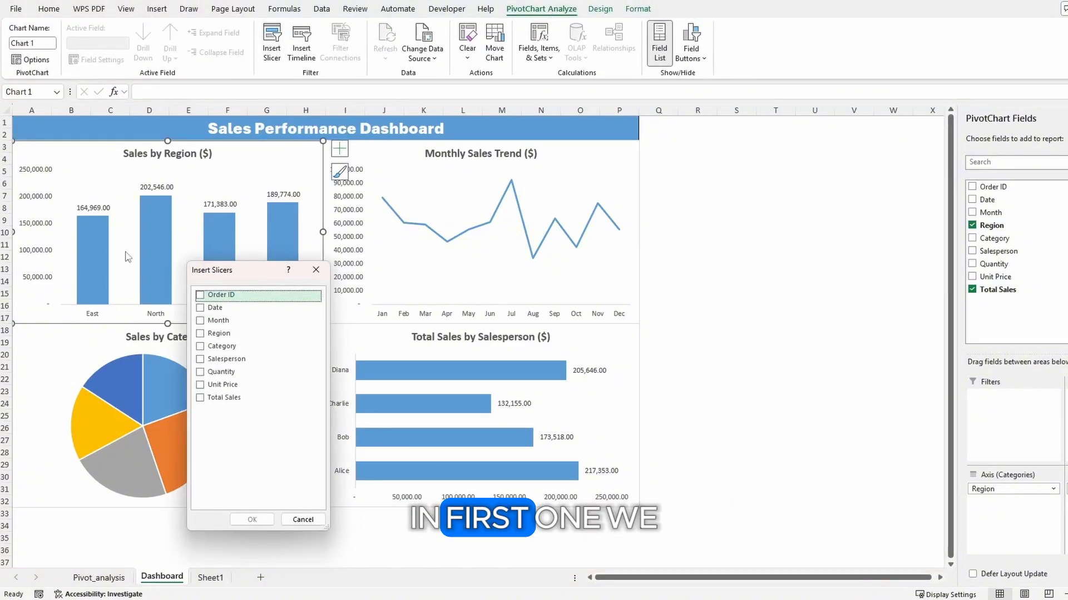
{"action": "left_click", "coordinate": [200, 334]}
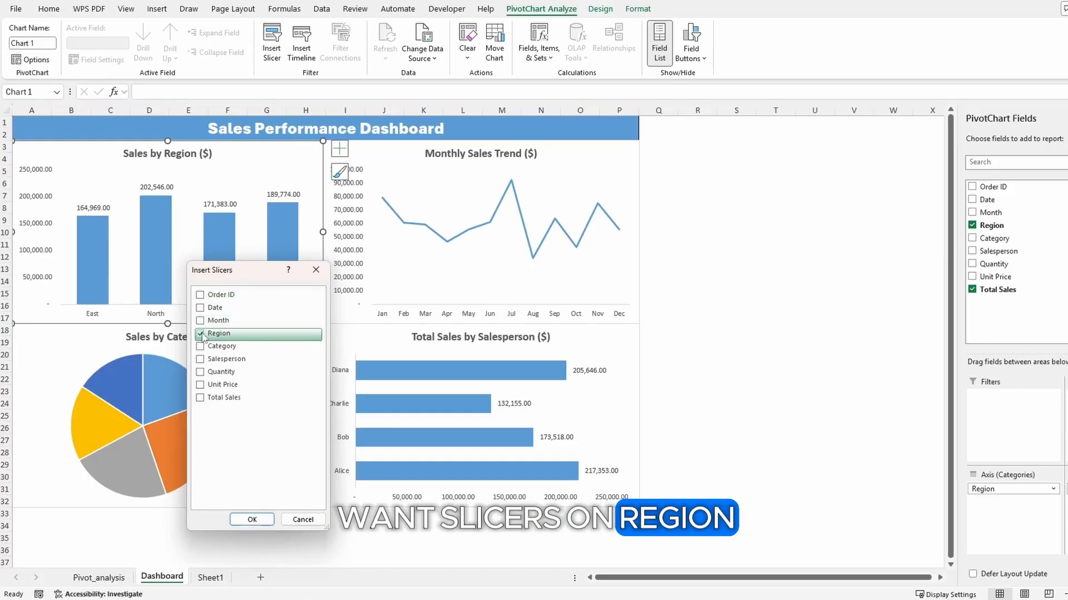
{"action": "left_click", "coordinate": [252, 519]}
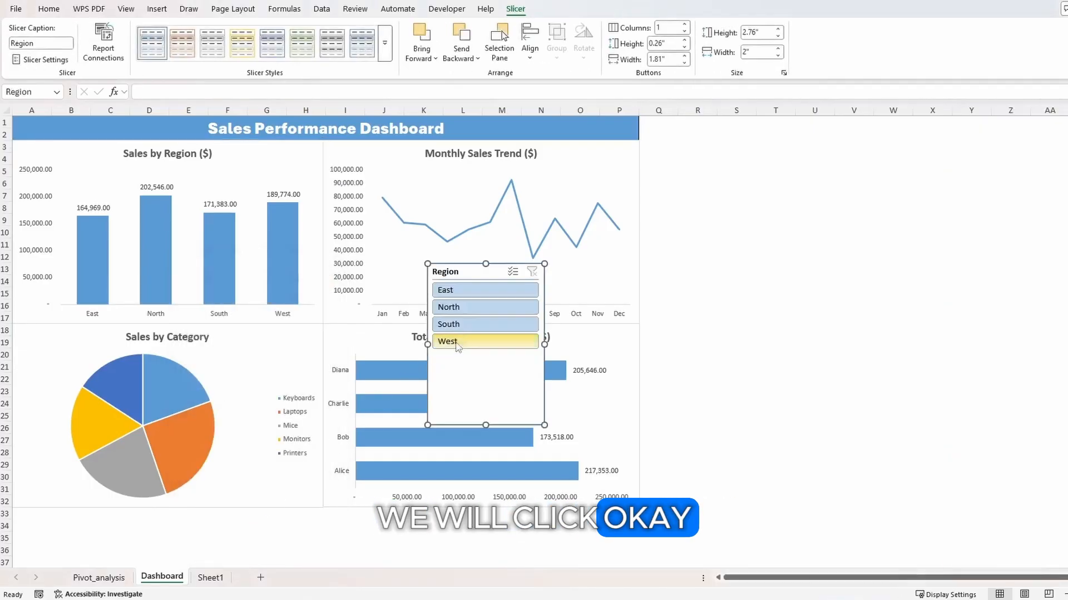
Set the Region slicer to 2 columns, place it beside the dashboard header from column Q, and shrink it to fit its buttons
{"action": "left_click", "coordinate": [670, 27]}
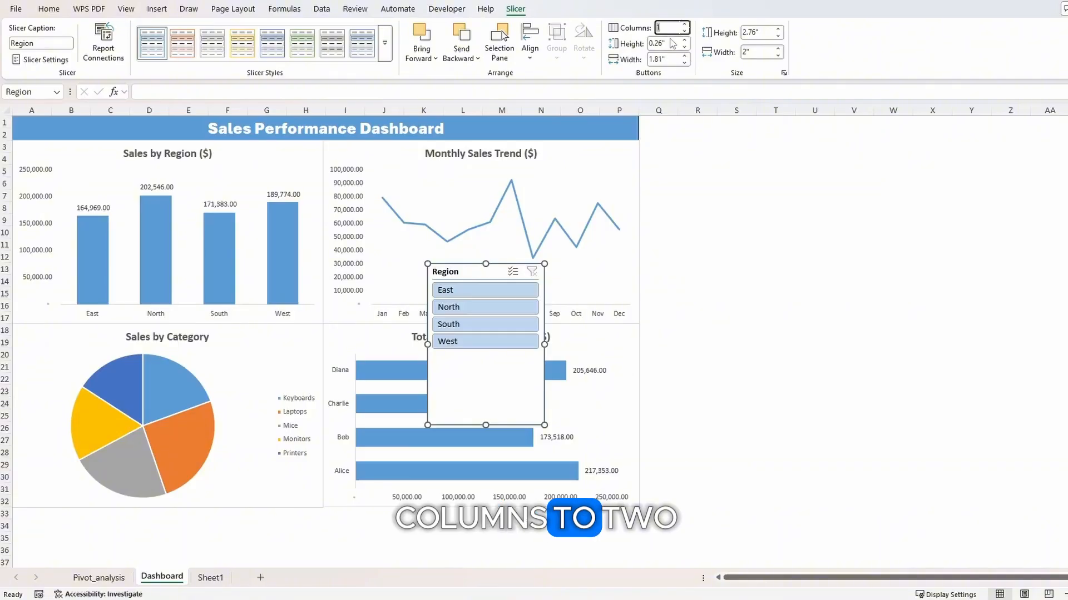
{"action": "type", "text": "2"}
{"action": "left_click_drag", "start_coordinate": [472, 271], "coordinate": [683, 123]}
{"action": "left_click", "coordinate": [695, 220]}
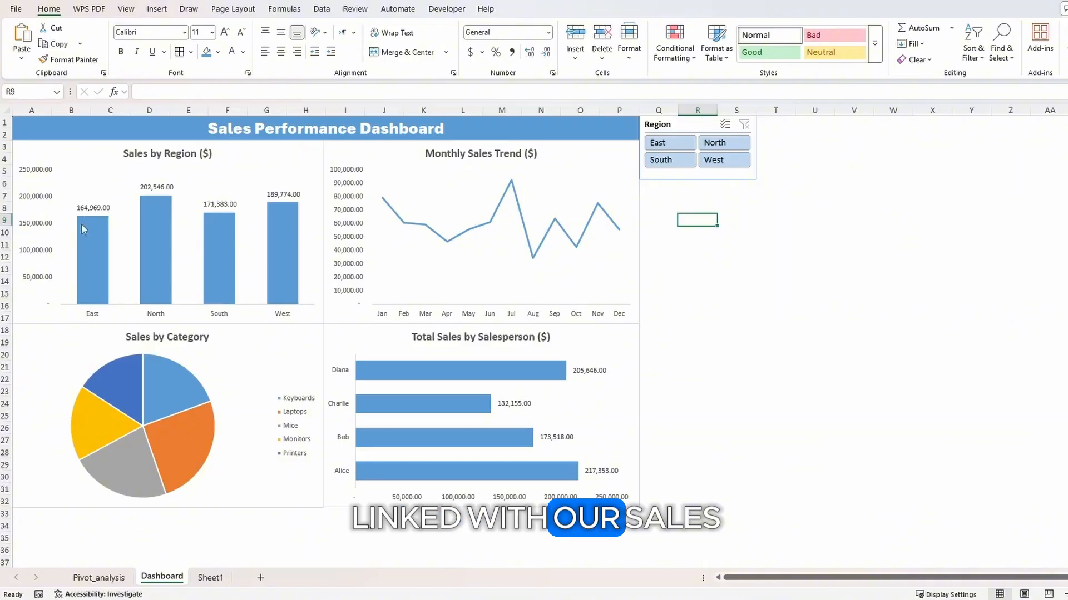
Test the Region slicer by filtering on East and North, and clear the filter
{"action": "left_click", "coordinate": [659, 144]}
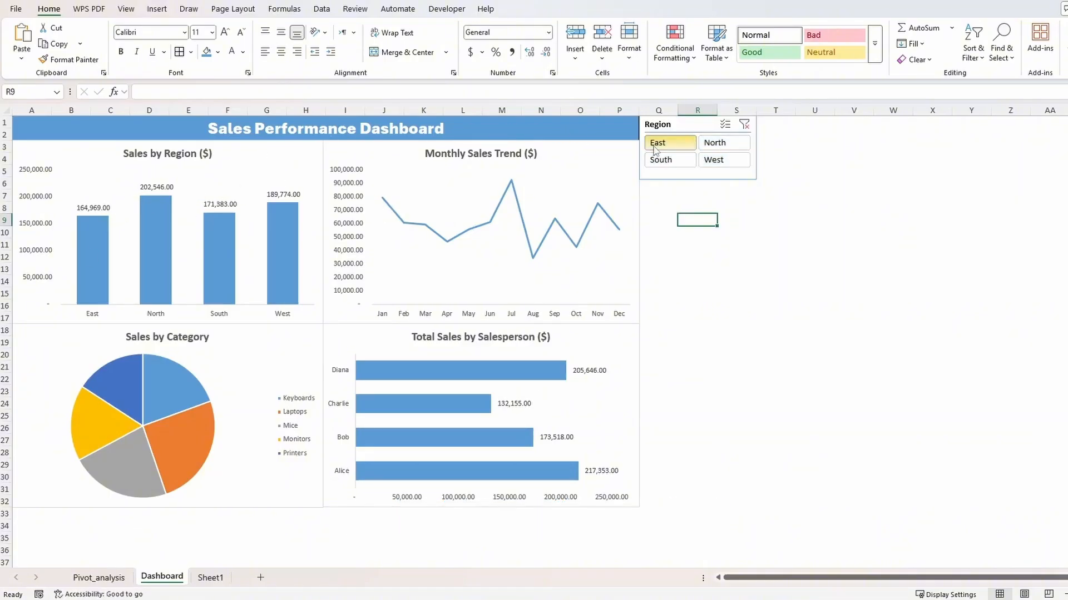
{"action": "left_click", "coordinate": [714, 143]}
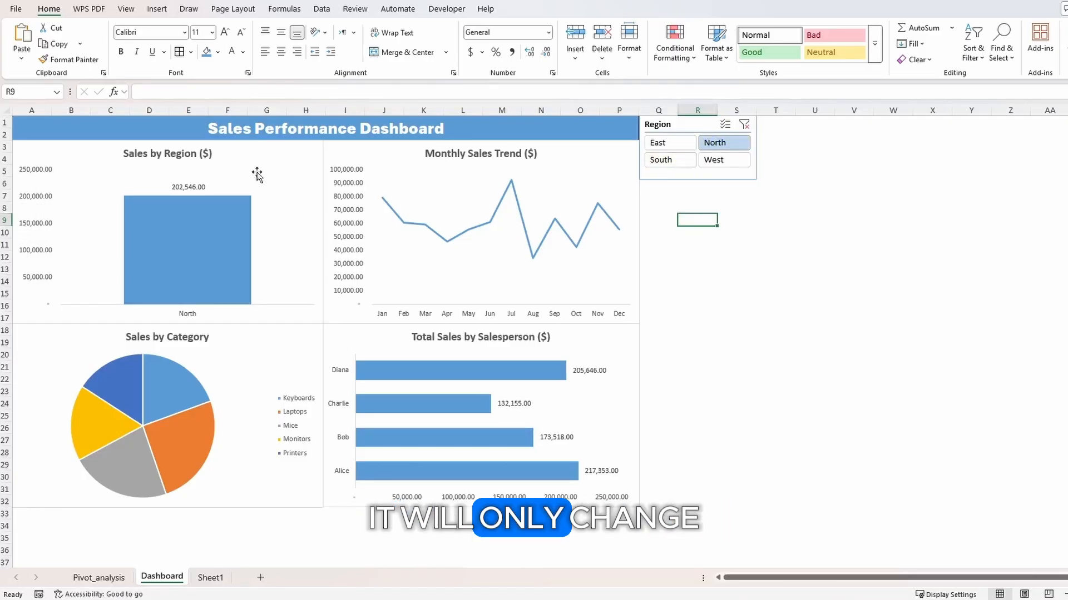
{"action": "left_click", "coordinate": [743, 125]}
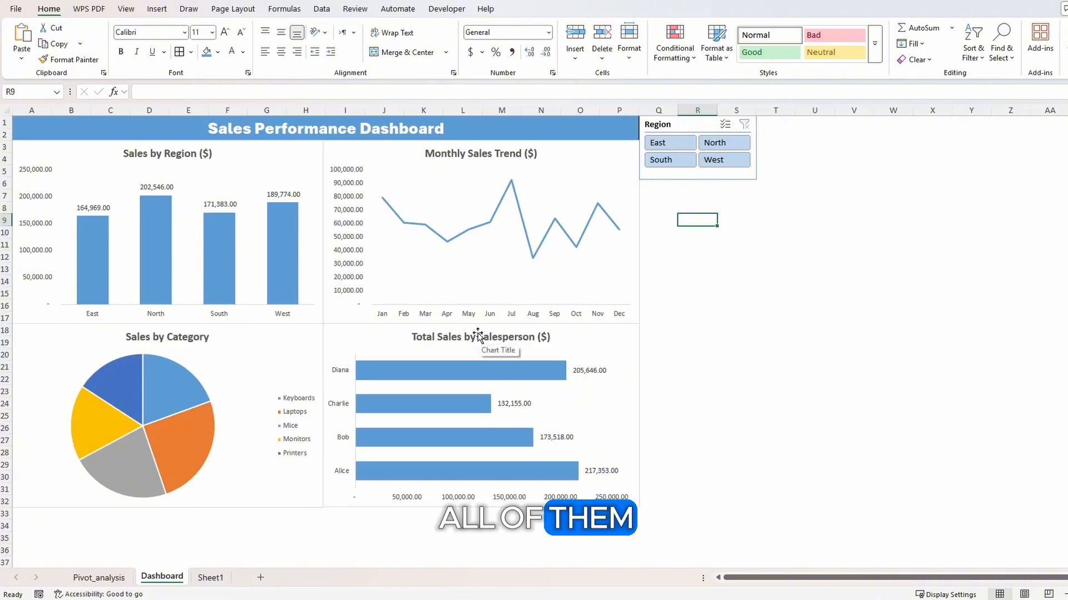
Review the PivotTables listed in the Region slicer's report connections and close the dialog without changes
{"action": "right_click", "coordinate": [679, 127]}
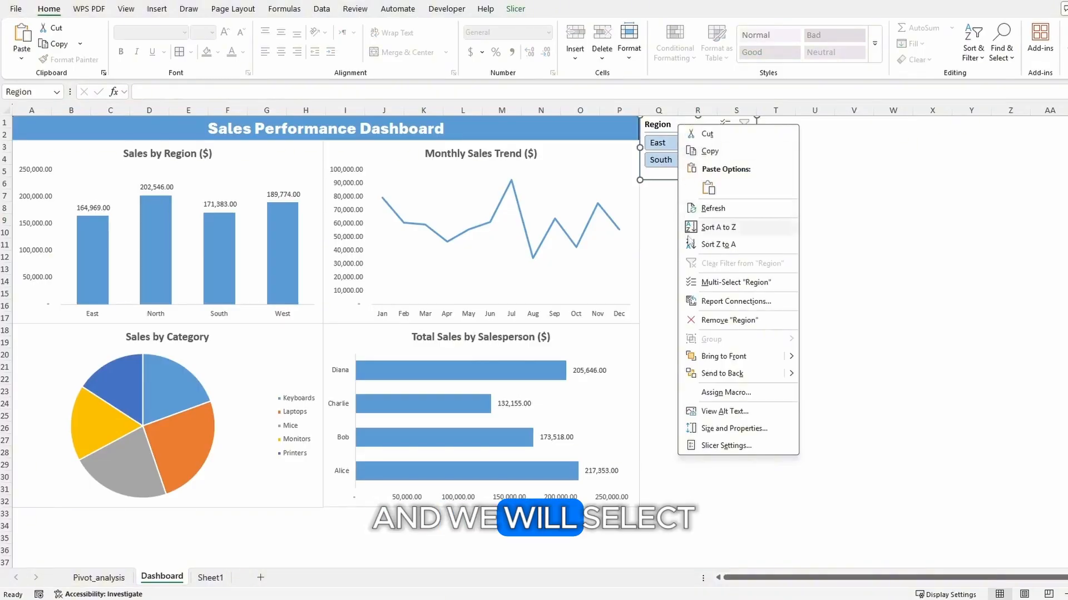
{"action": "left_click", "coordinate": [735, 302]}
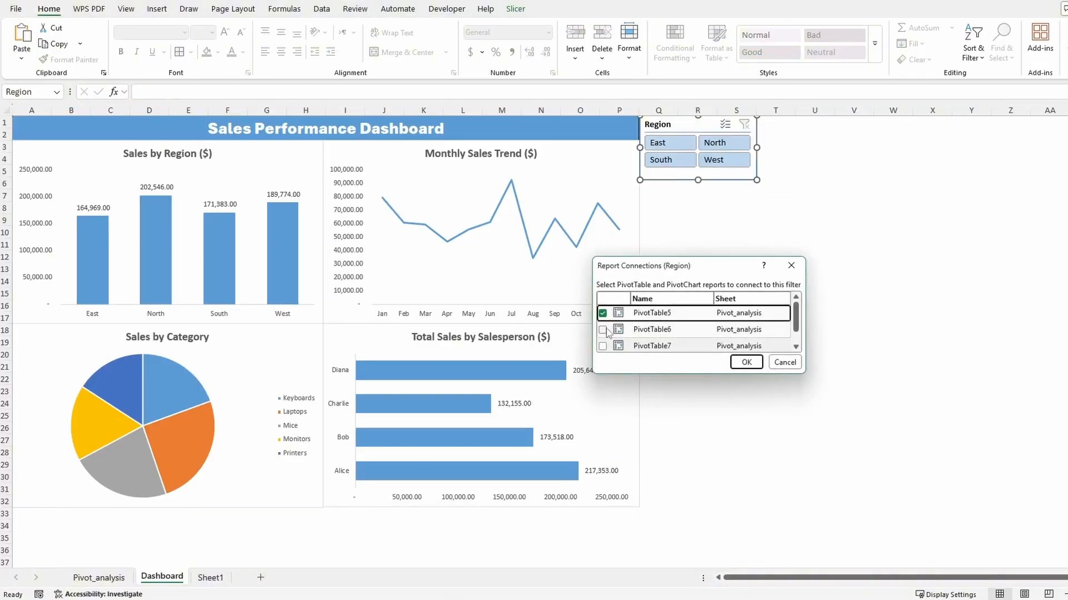
{"action": "scroll", "coordinate": [619, 332], "scroll_direction": "down", "scroll_amount": 1}
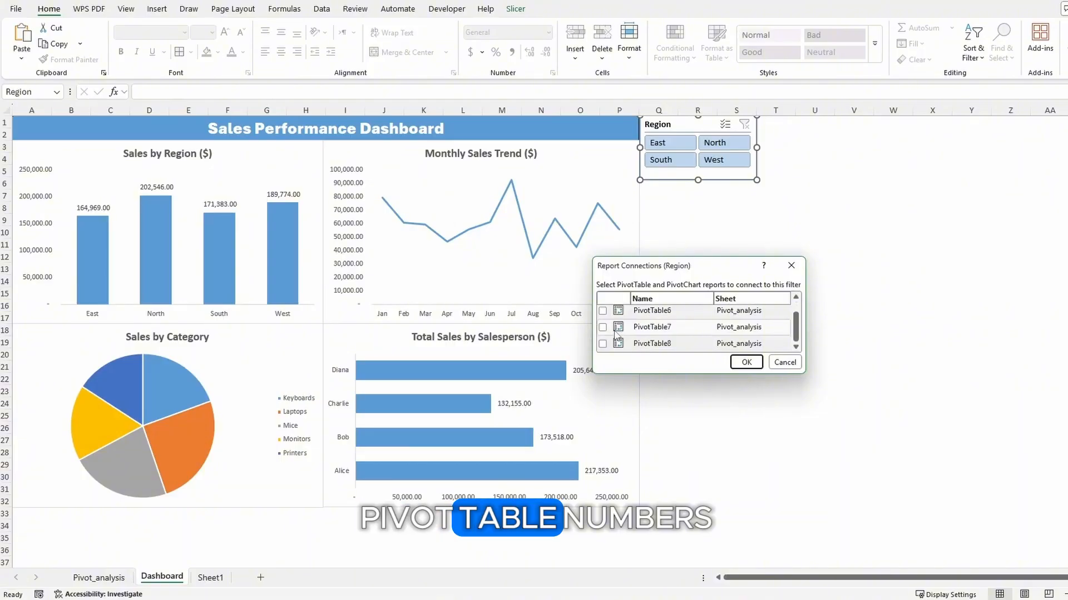
{"action": "scroll", "coordinate": [615, 334], "scroll_direction": "up", "scroll_amount": 1}
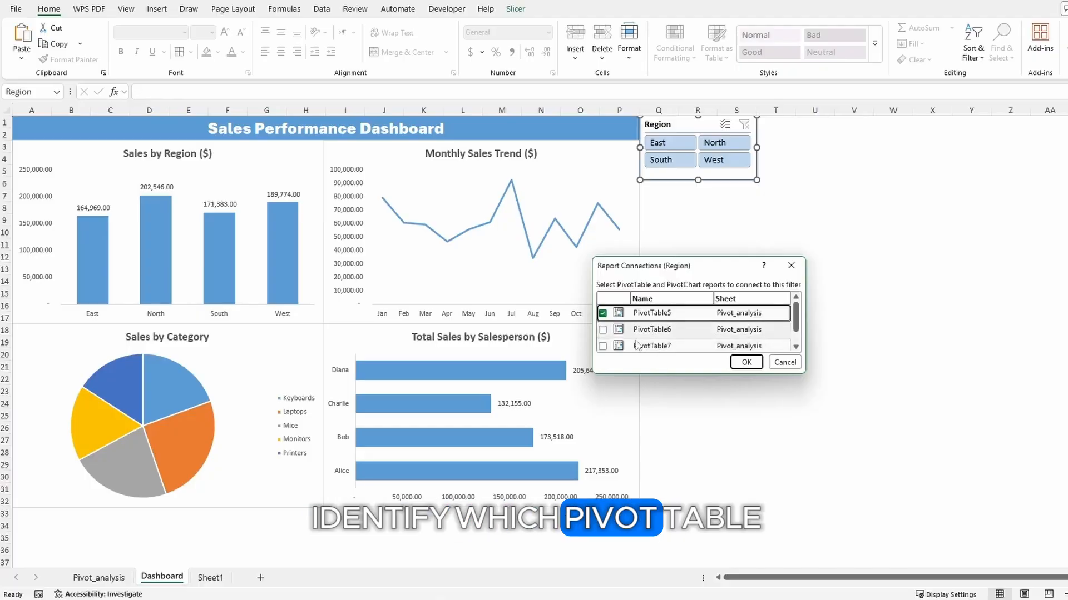
{"action": "left_click", "coordinate": [791, 266]}
On the Pivot_analysis sheet, rename the PivotTable that summarises sales by region as Sales_regn
{"action": "left_click", "coordinate": [99, 577]}
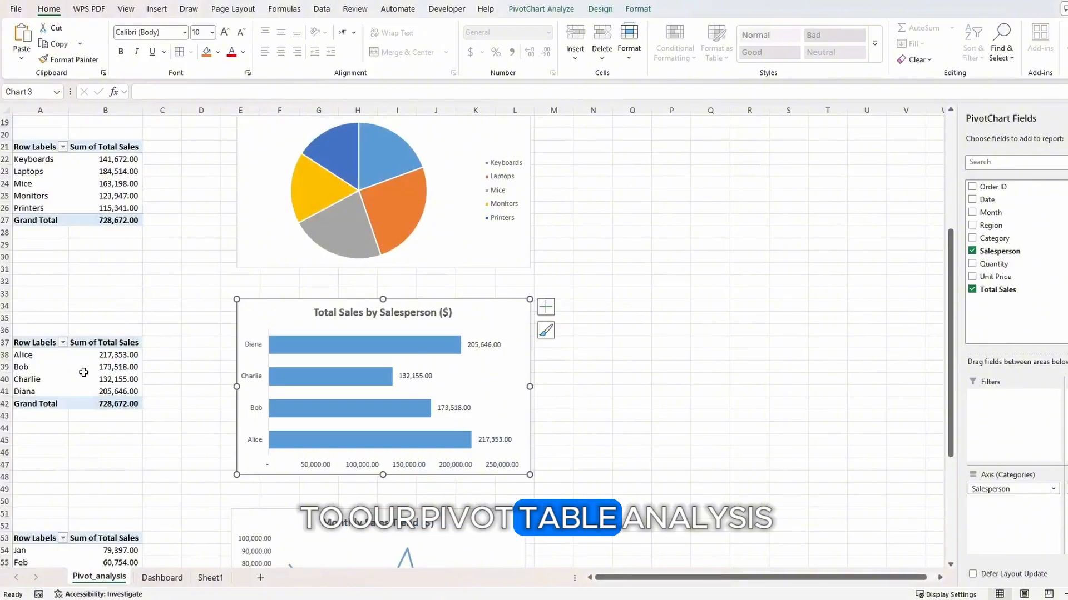
{"action": "scroll", "coordinate": [83, 373], "scroll_direction": "up", "scroll_amount": 6}
{"action": "left_click", "coordinate": [51, 165]}
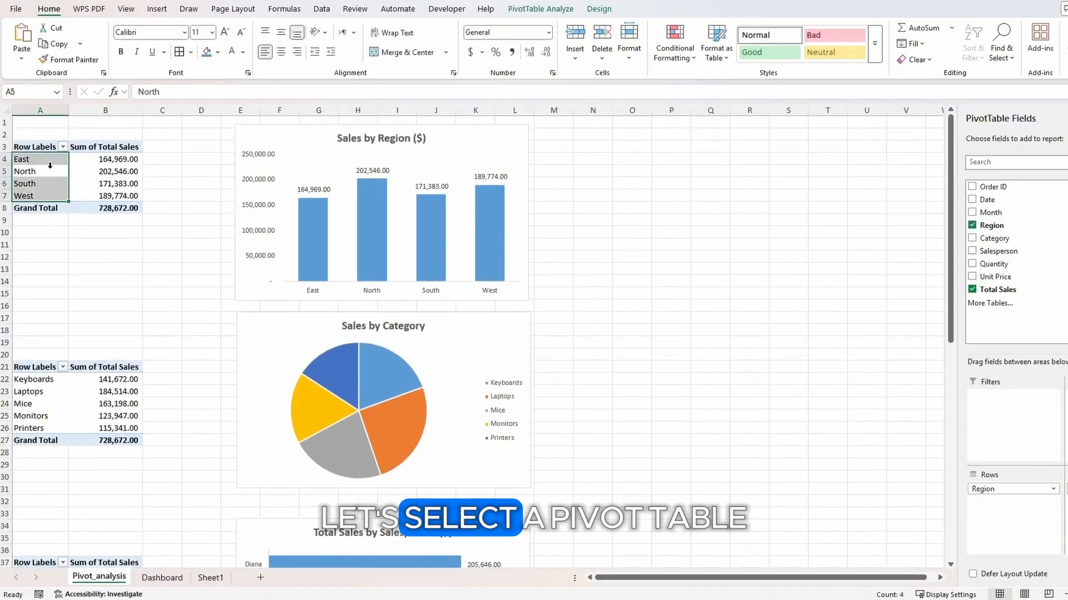
{"action": "left_click", "coordinate": [550, 9]}
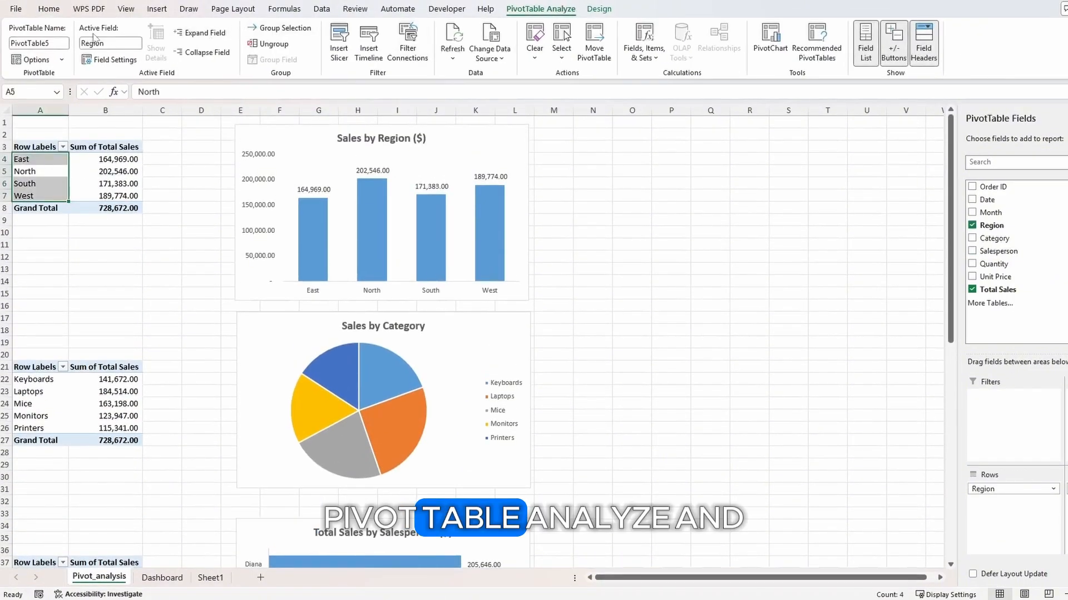
{"action": "left_click", "coordinate": [57, 43]}
{"action": "left_click", "coordinate": [57, 43]}
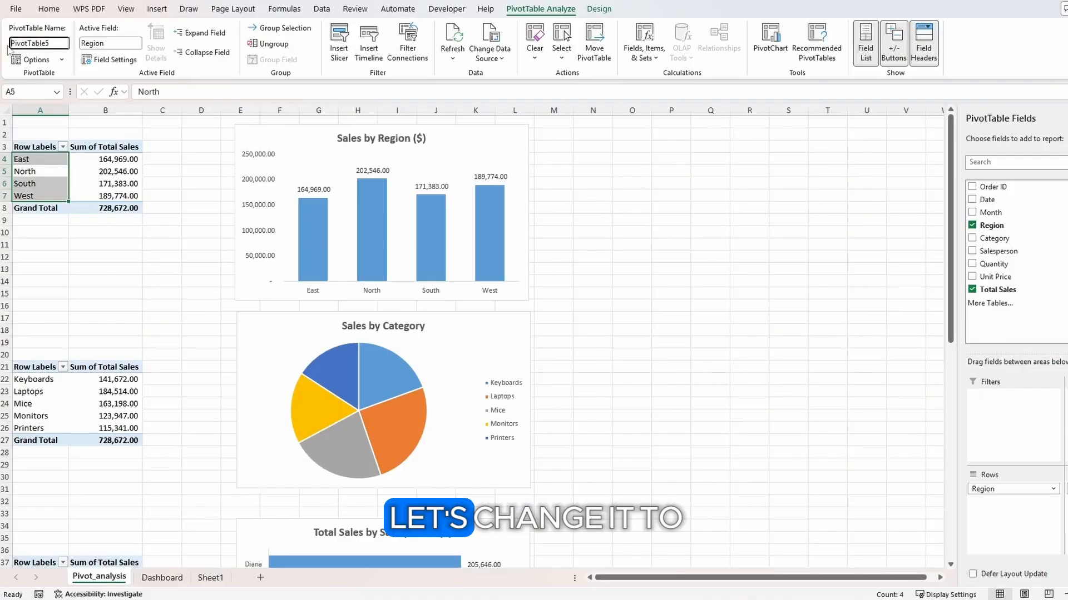
{"action": "double_click", "coordinate": [57, 43]}
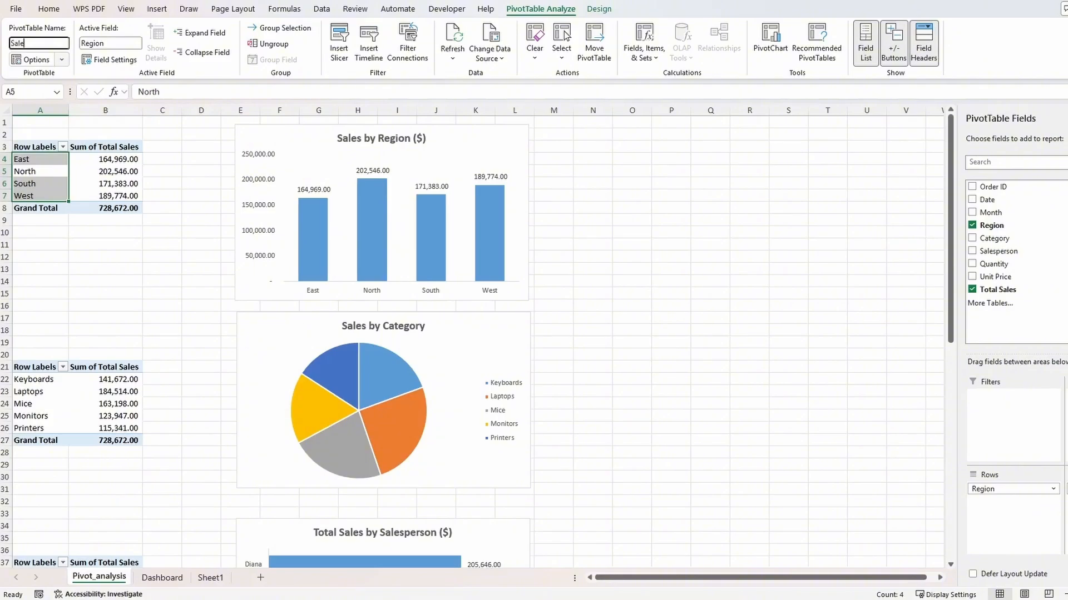
{"action": "type", "text": "Sales_reg"}
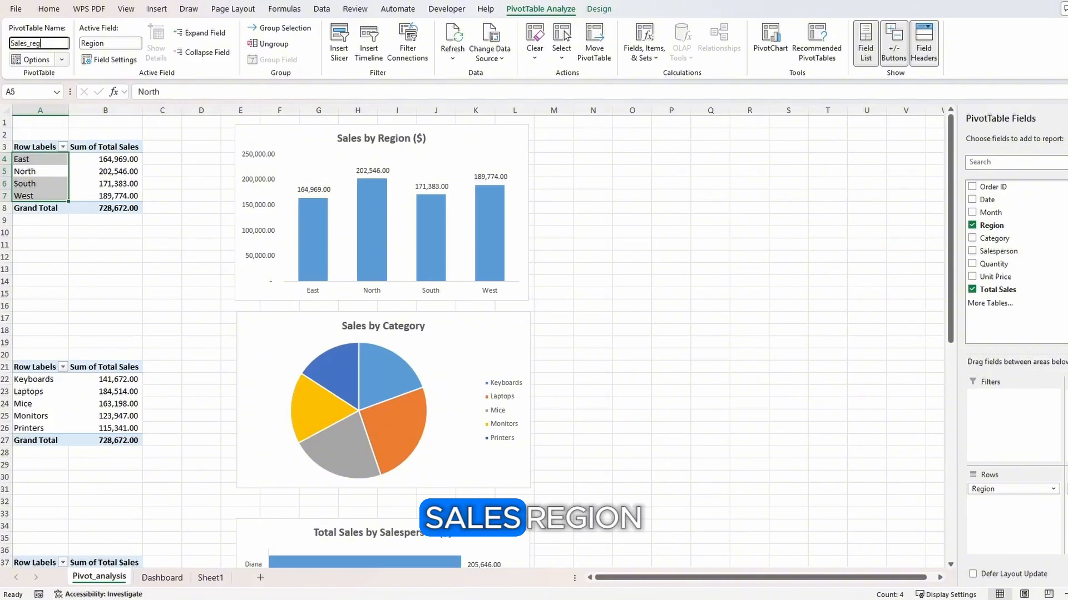
{"action": "type", "text": "n"}
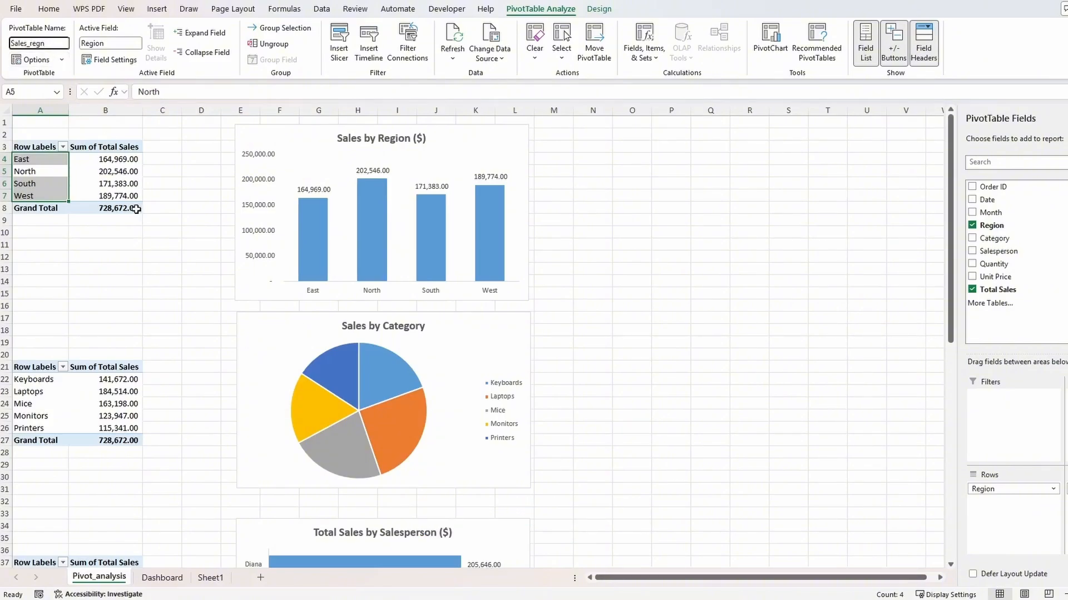
{"action": "left_click", "coordinate": [148, 266]}
Rename the PivotTable that summarises sales by category as Sales_cat
{"action": "left_click", "coordinate": [57, 385]}
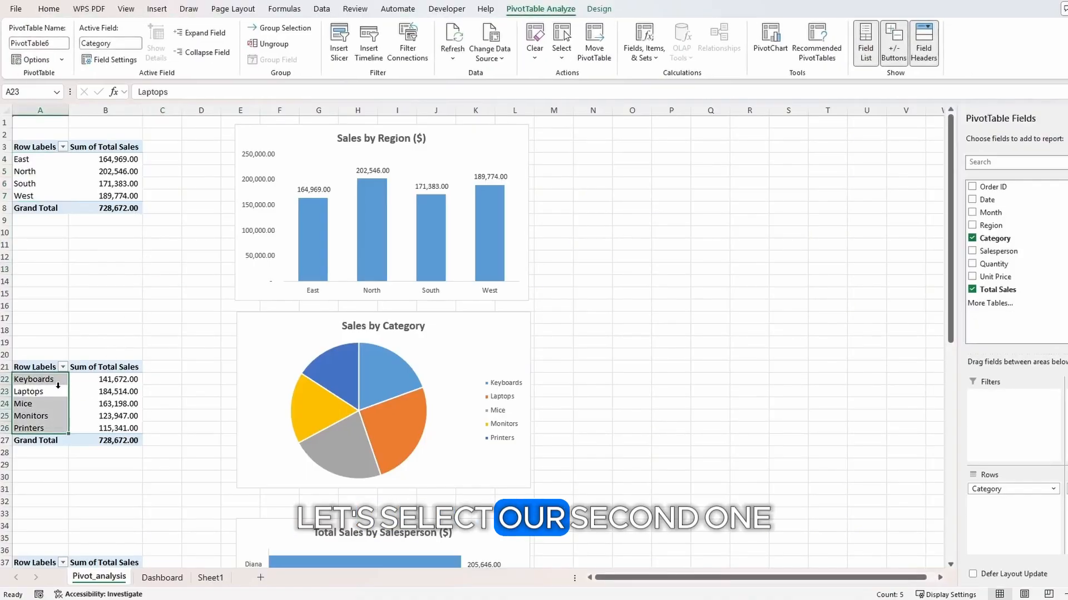
{"action": "left_click", "coordinate": [54, 41]}
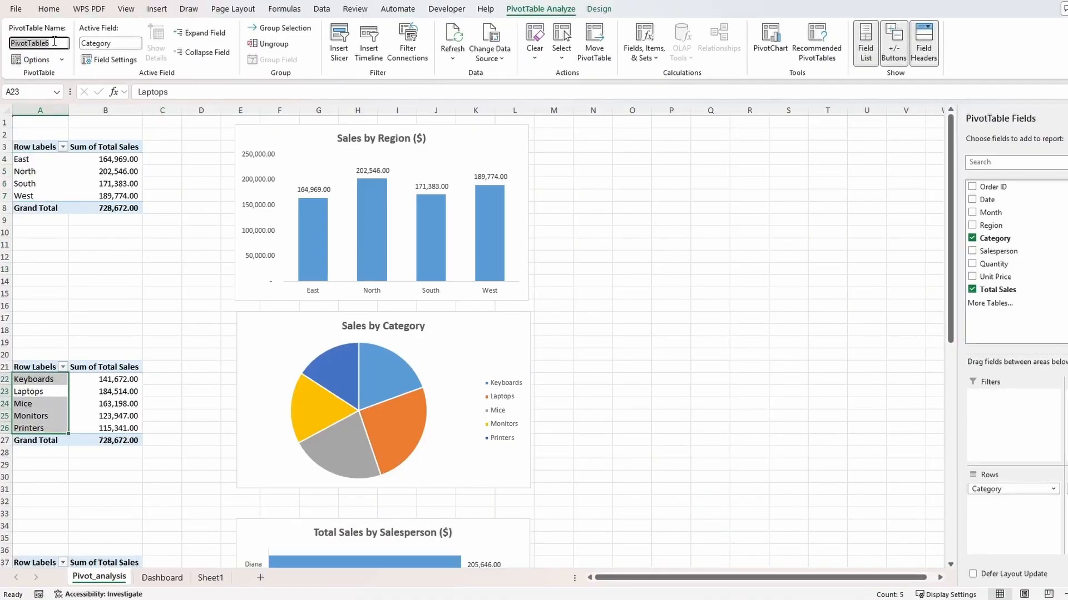
{"action": "type", "text": "Sales_cat"}
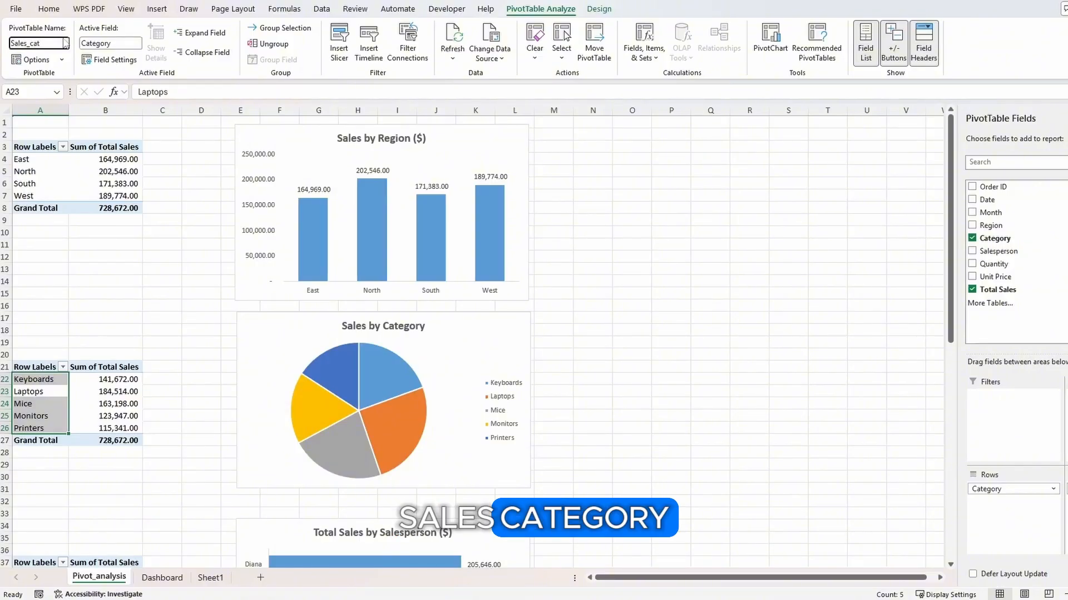
{"action": "left_click", "coordinate": [195, 320]}
Rename the PivotTable that summarises sales by salesperson as Sales_persn
{"action": "scroll", "coordinate": [193, 330], "scroll_direction": "down", "scroll_amount": 5}
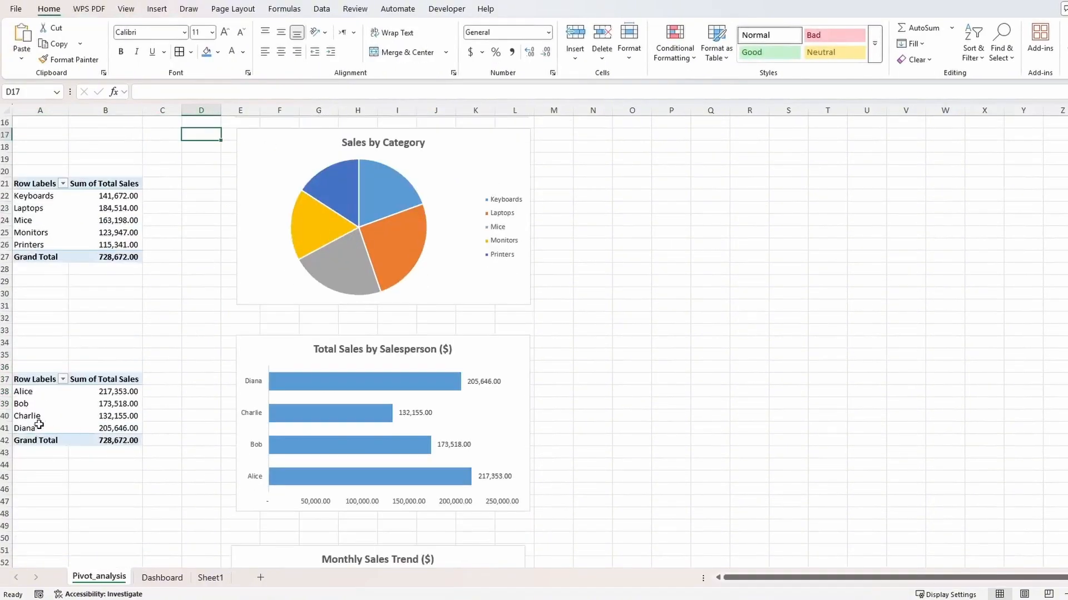
{"action": "left_click", "coordinate": [64, 398]}
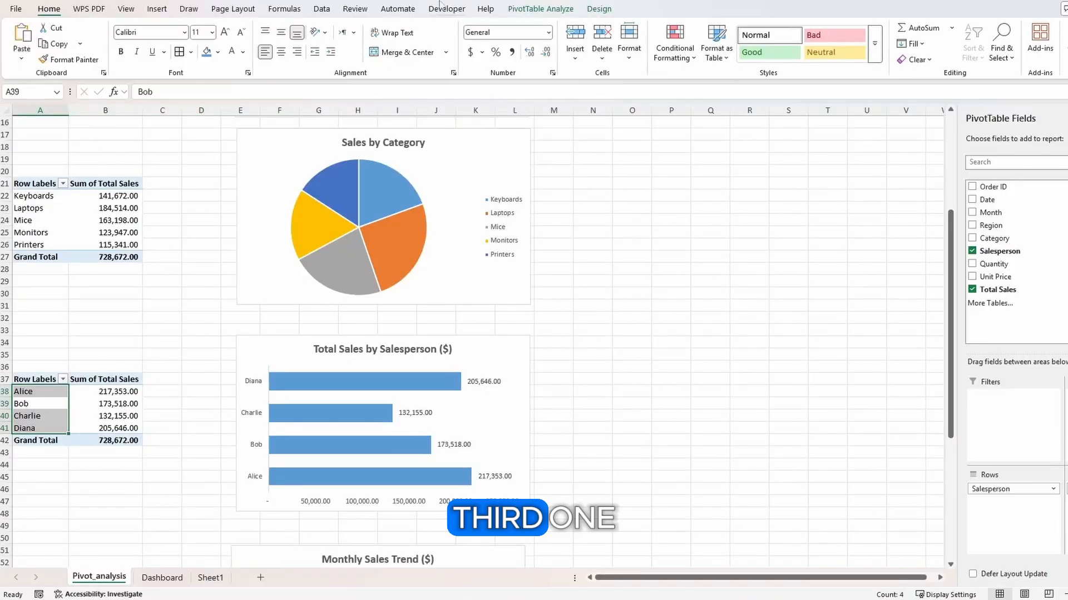
{"action": "left_click", "coordinate": [539, 9]}
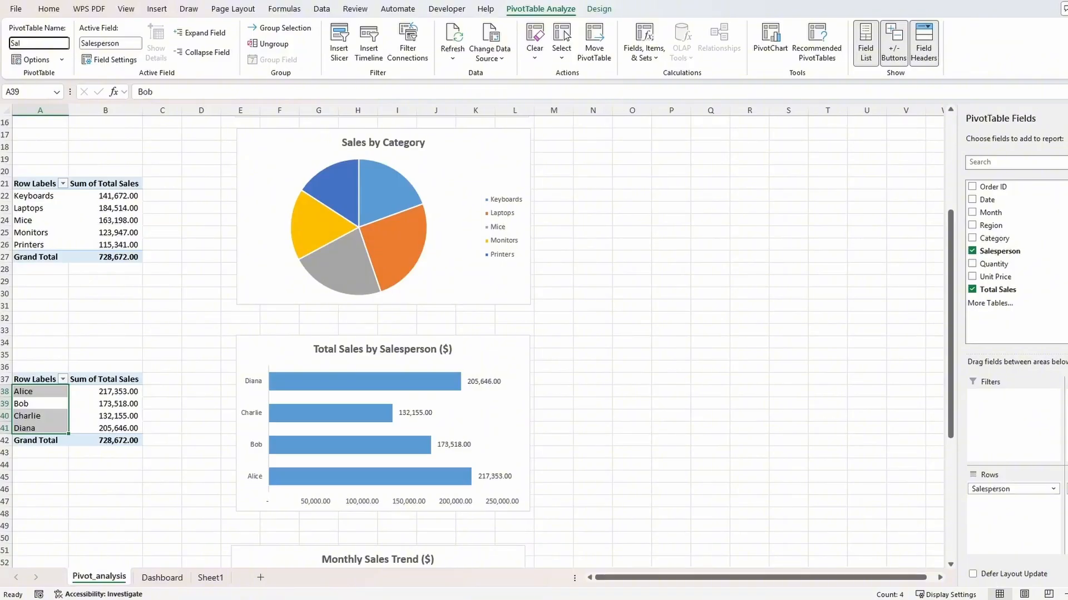
{"action": "type", "text": "Sales_persn"}
{"action": "left_click", "coordinate": [147, 332]}
Rename the PivotTable that summarises sales by month as Sales_month
{"action": "scroll", "coordinate": [147, 333], "scroll_direction": "down", "scroll_amount": 6}
{"action": "left_click", "coordinate": [95, 417]}
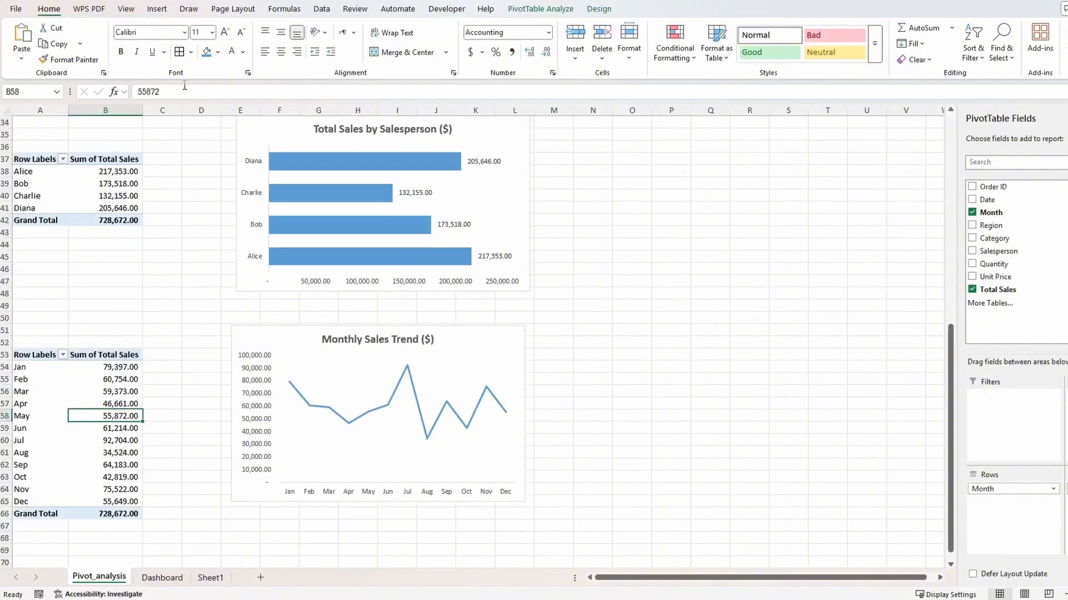
{"action": "left_click", "coordinate": [541, 11]}
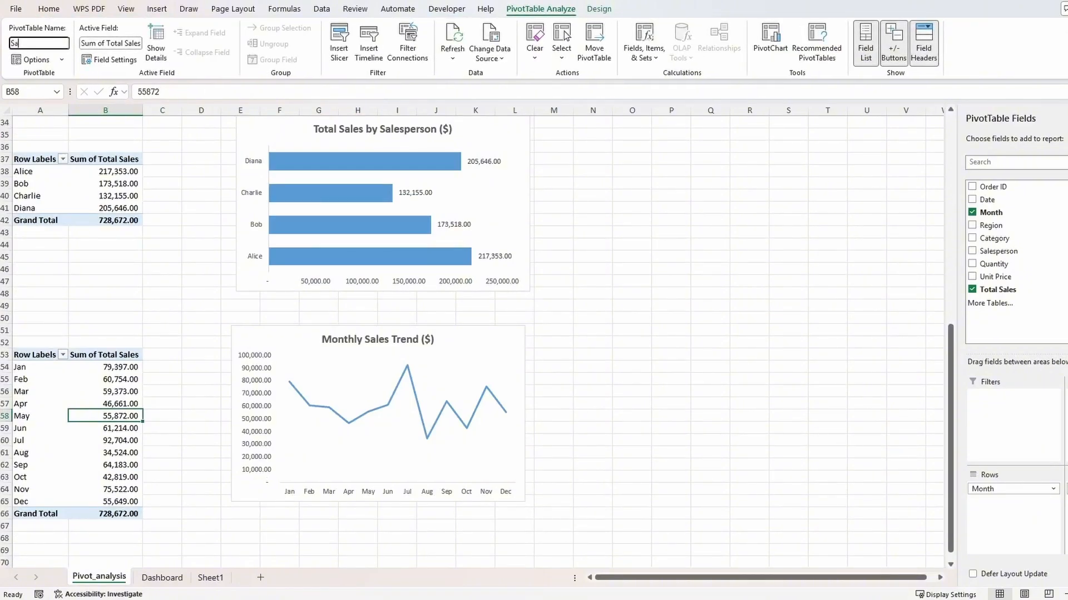
{"action": "type", "text": "Sales_month"}
On the Dashboard sheet, connect the Region slicer to Sales_cat and Sales_persn as well, then test it by filtering on East and clear the filter
{"action": "left_click", "coordinate": [162, 578]}
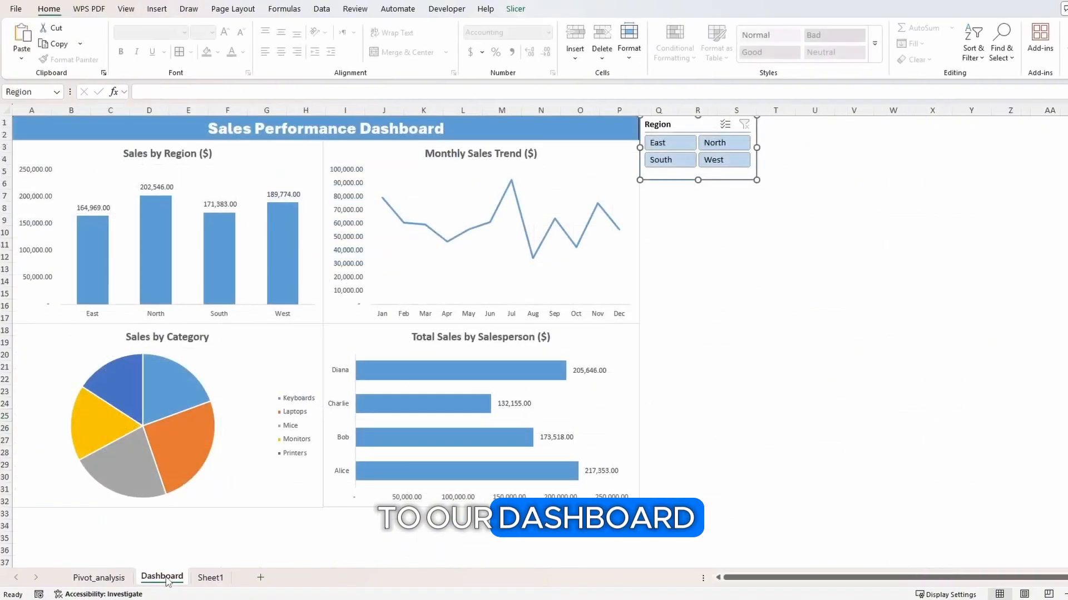
{"action": "right_click", "coordinate": [684, 126]}
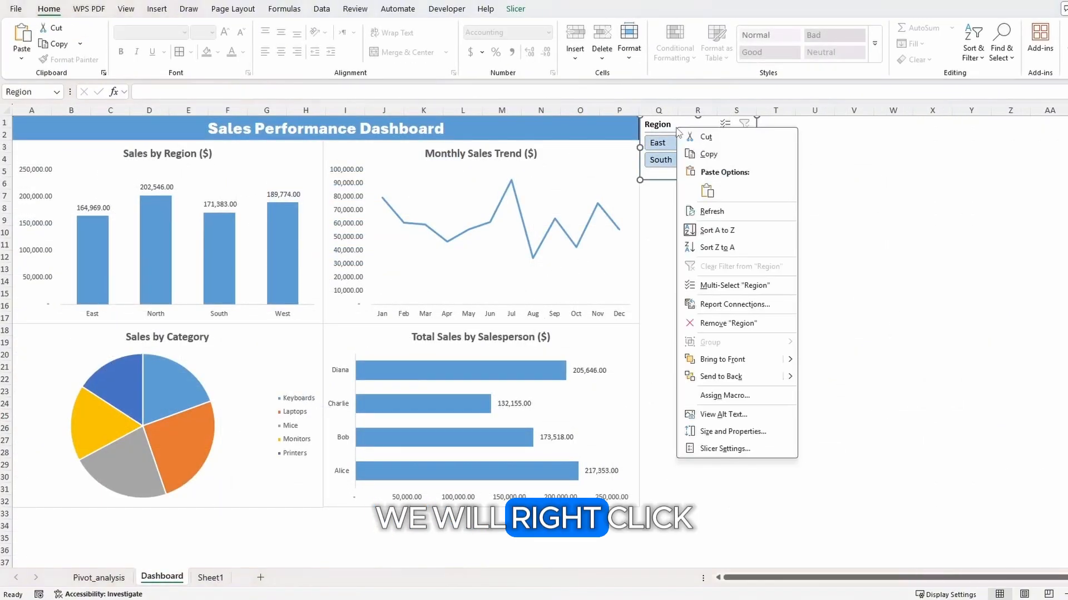
{"action": "left_click", "coordinate": [719, 311]}
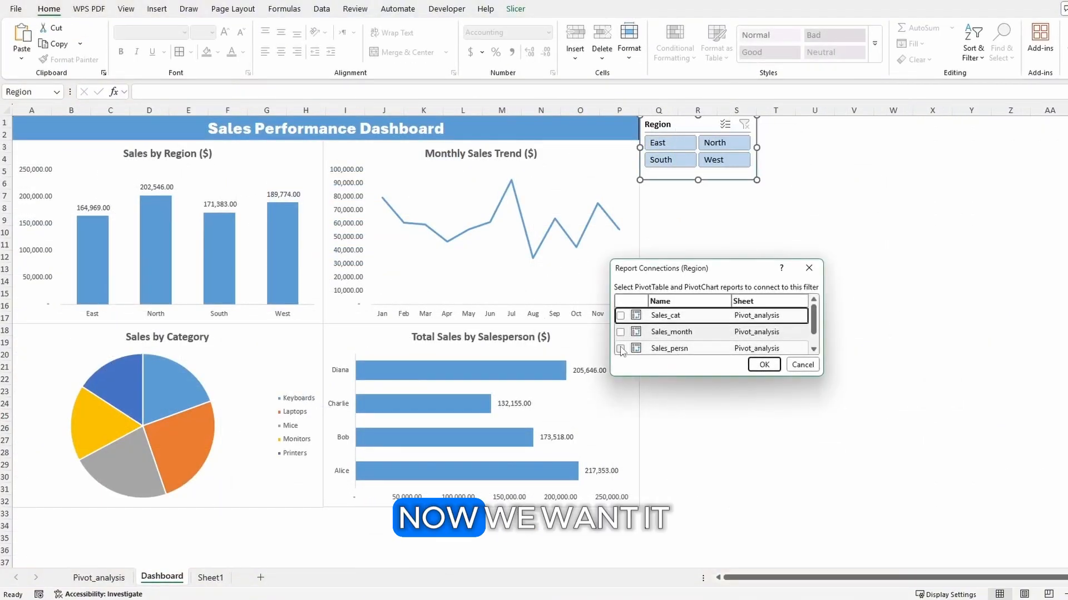
{"action": "left_click", "coordinate": [620, 316]}
{"action": "left_click", "coordinate": [621, 349]}
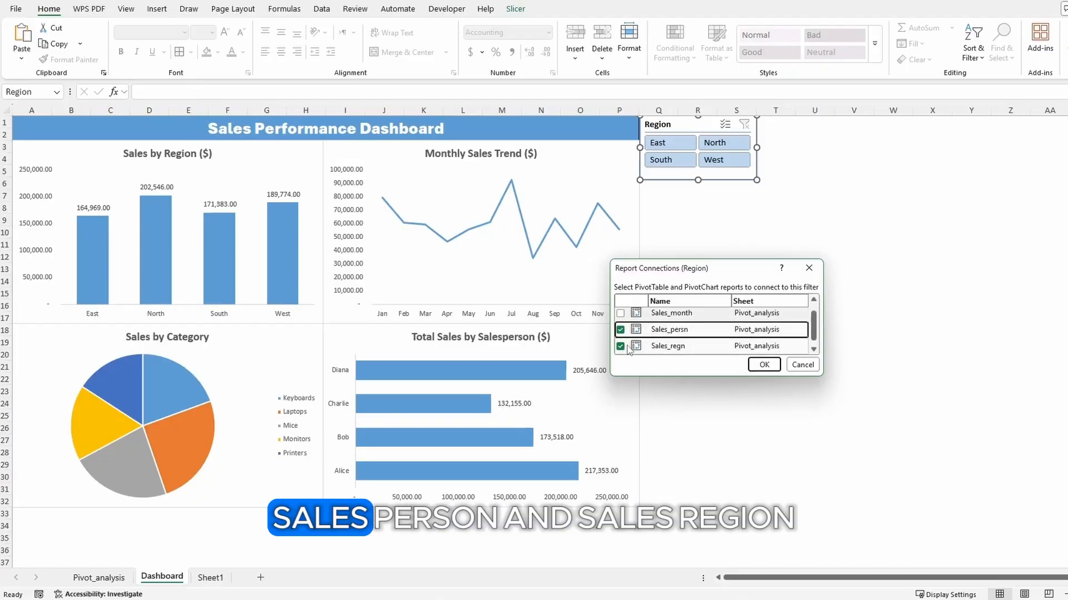
{"action": "left_click", "coordinate": [762, 366]}
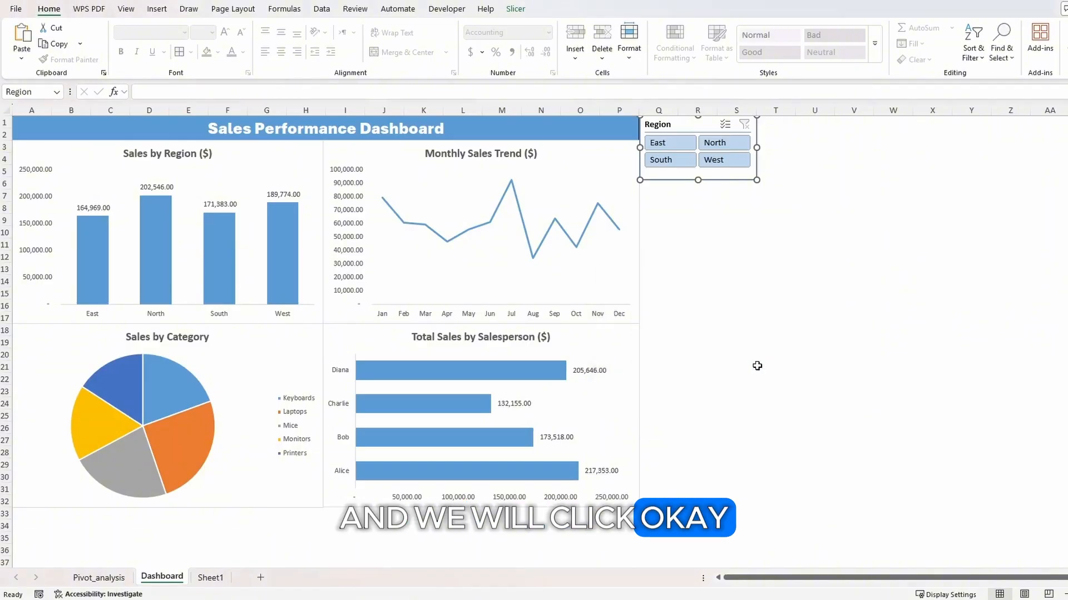
{"action": "left_click", "coordinate": [676, 146]}
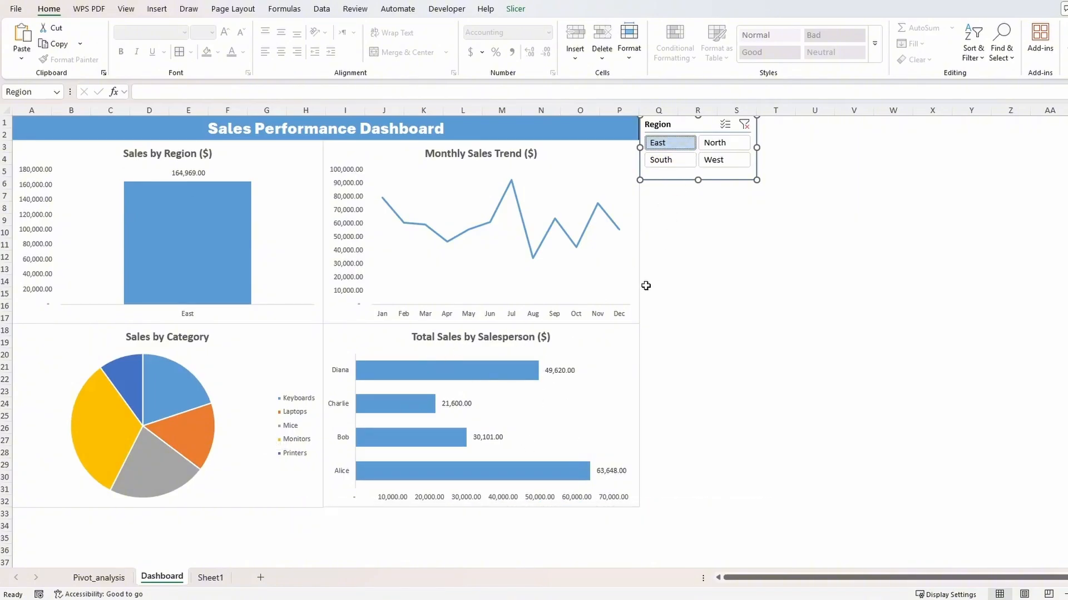
{"action": "left_click", "coordinate": [744, 124]}
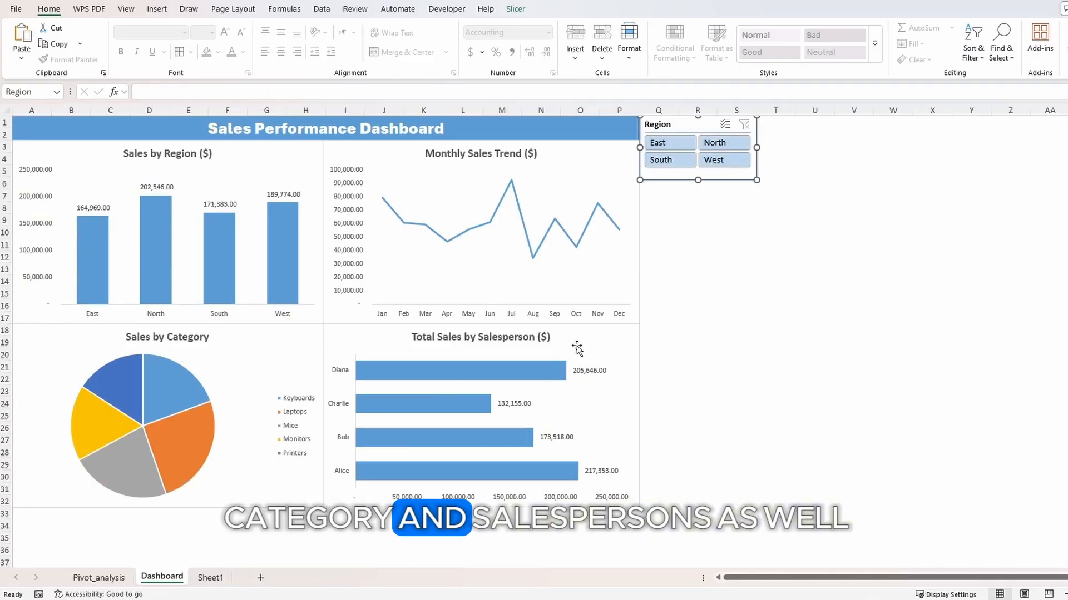
Insert a slicer on the Category field for the Sales by Category chart and place it directly below the Region slicer
{"action": "left_click", "coordinate": [281, 353]}
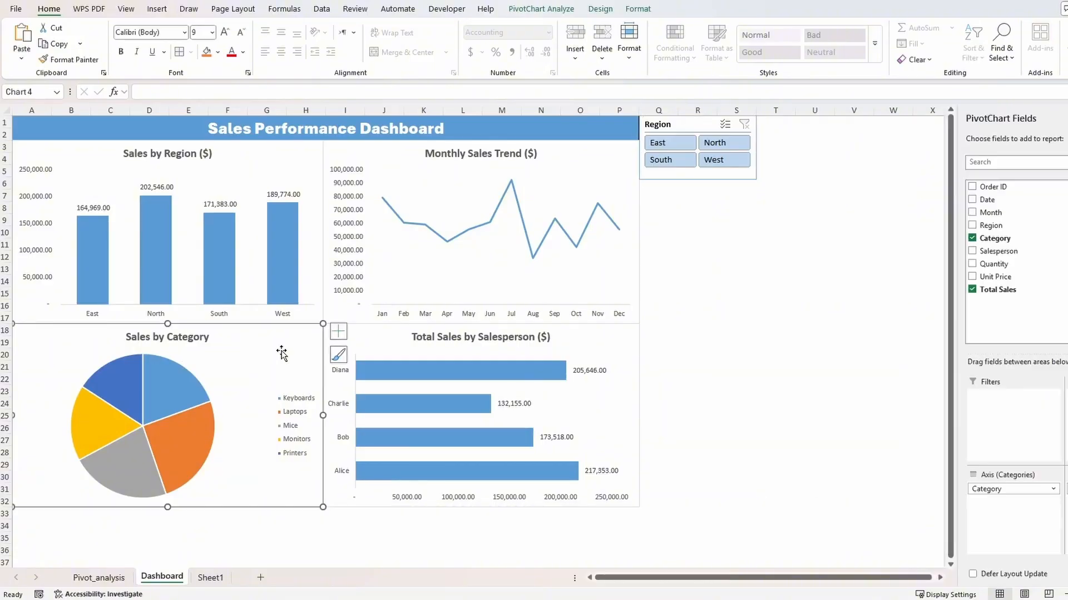
{"action": "left_click", "coordinate": [539, 10]}
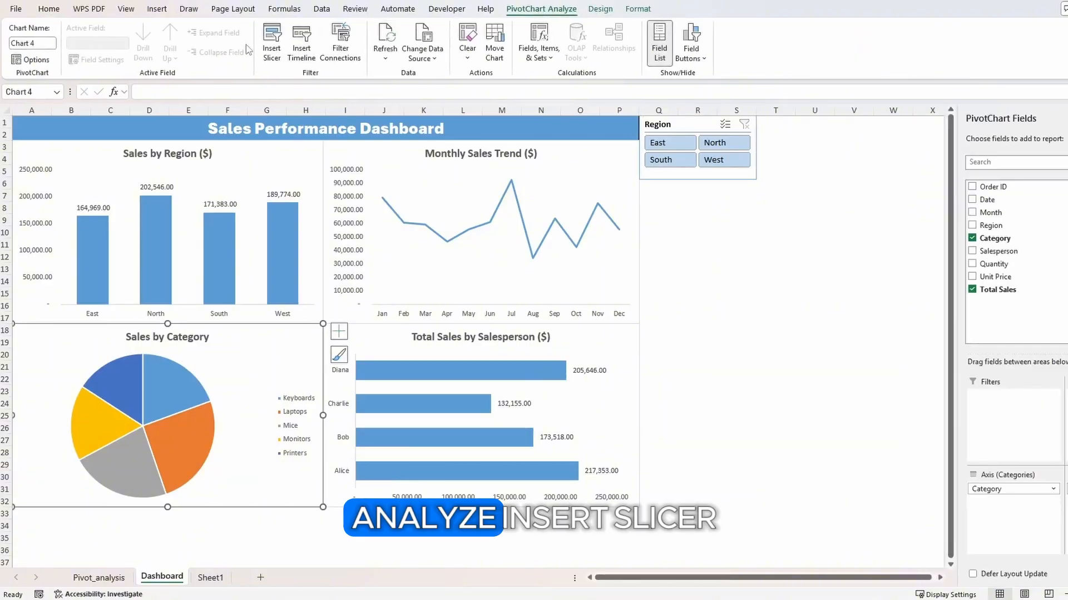
{"action": "left_click", "coordinate": [283, 40]}
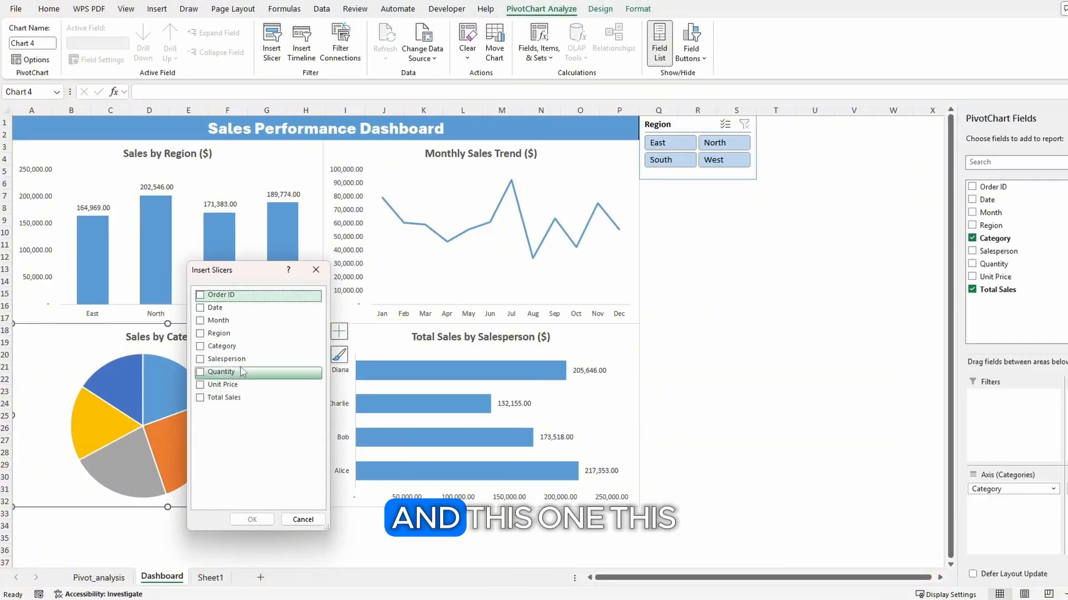
{"action": "left_click", "coordinate": [200, 347]}
{"action": "left_click", "coordinate": [250, 519]}
{"action": "left_click_drag", "start_coordinate": [486, 272], "coordinate": [701, 187]}
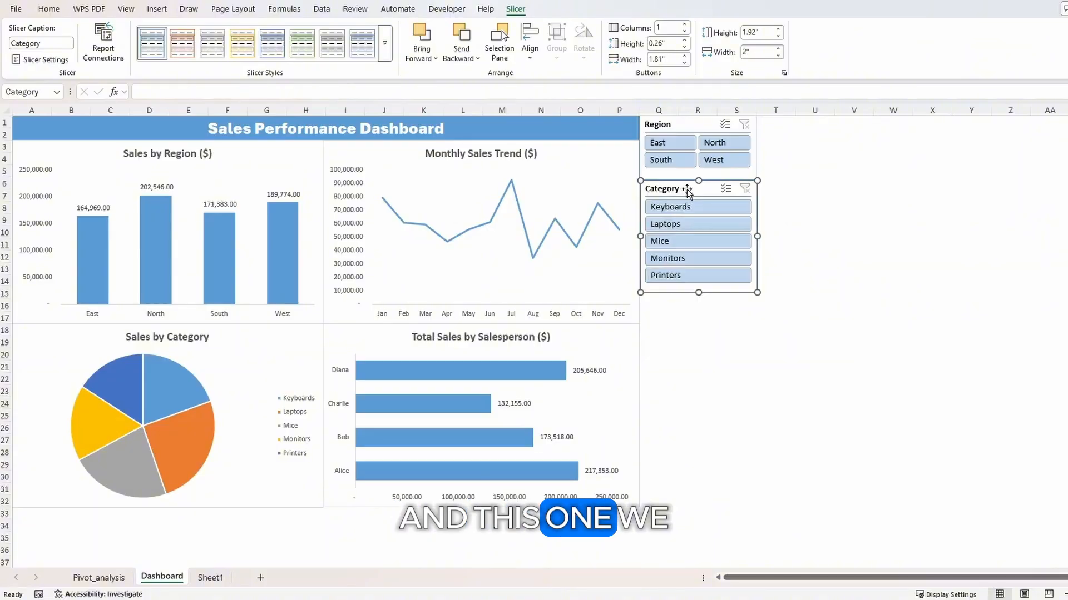
Connect the Category slicer to the Sales_persn and Sales_regn PivotTables in addition to Sales_cat
{"action": "right_click", "coordinate": [688, 192]}
{"action": "left_click", "coordinate": [729, 368]}
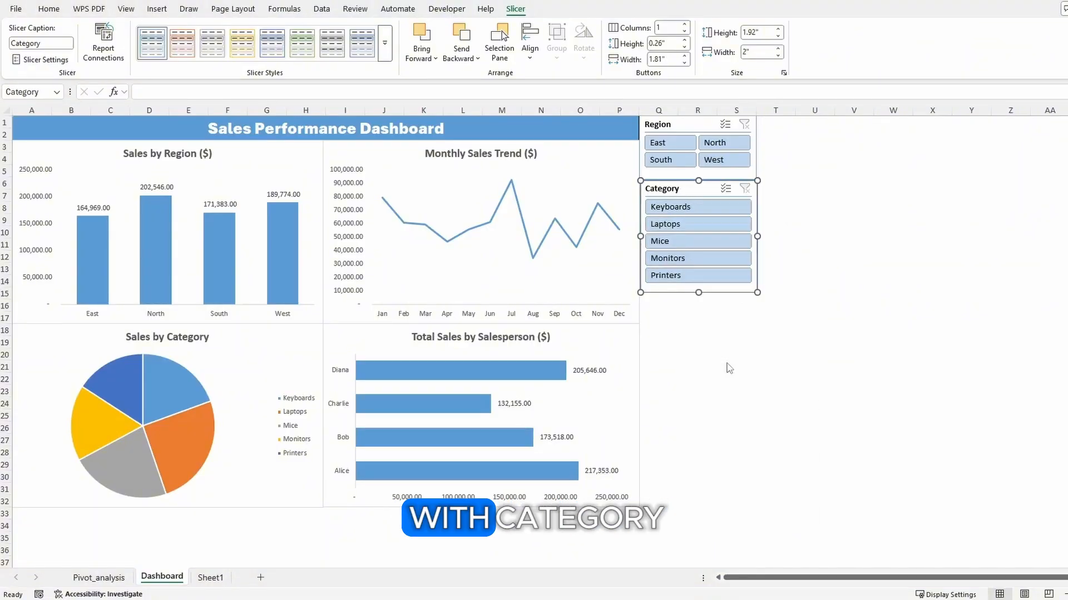
{"action": "left_click_drag", "start_coordinate": [669, 333], "coordinate": [555, 243]}
{"action": "left_click", "coordinate": [517, 320]}
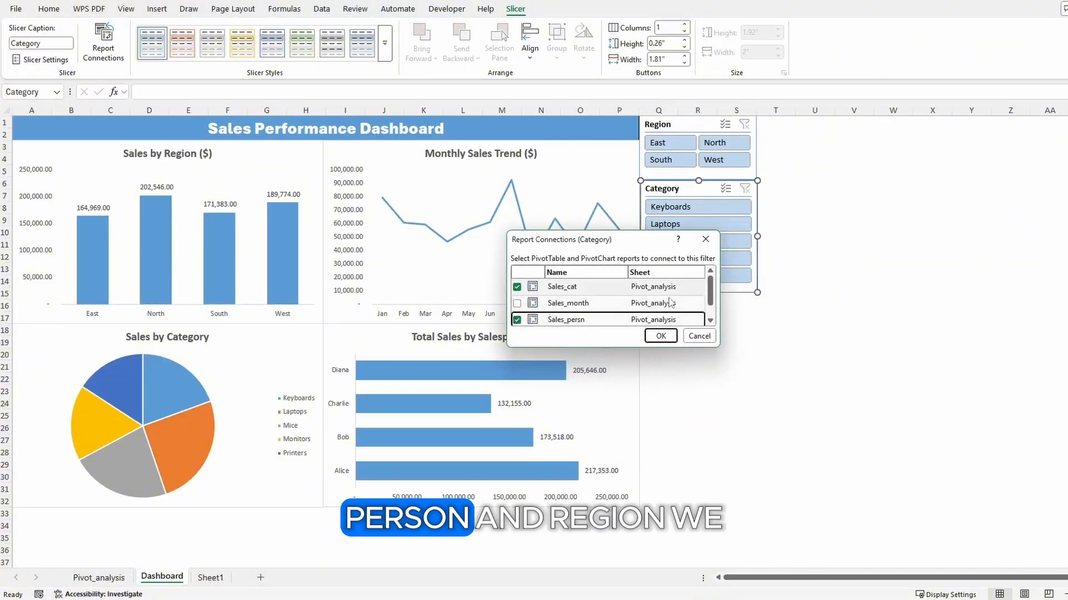
{"action": "left_click_drag", "start_coordinate": [711, 295], "coordinate": [711, 308]}
{"action": "left_click", "coordinate": [518, 318]}
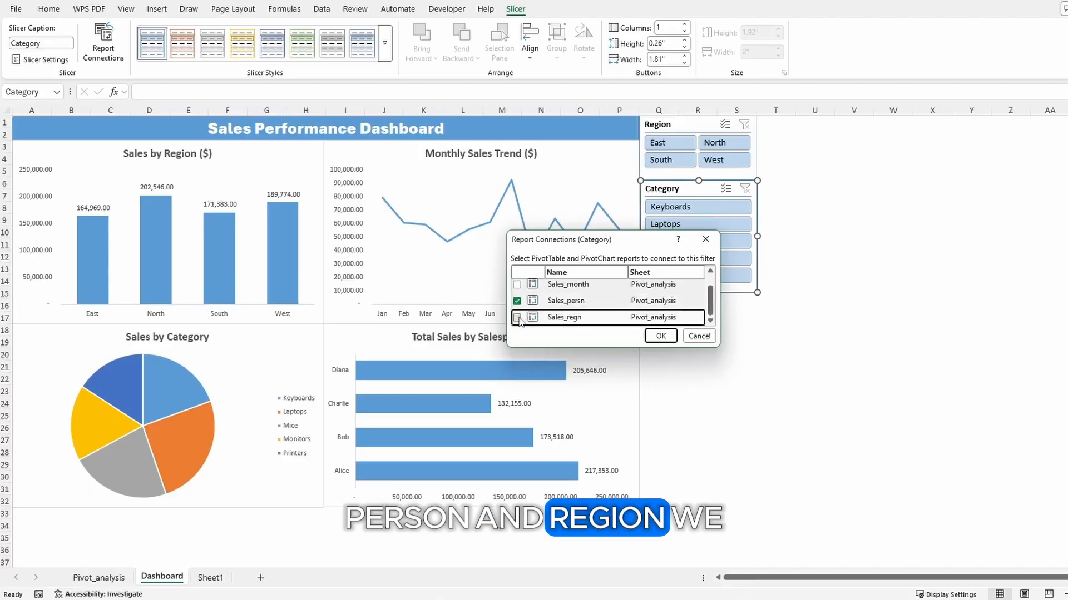
{"action": "left_click", "coordinate": [659, 337]}
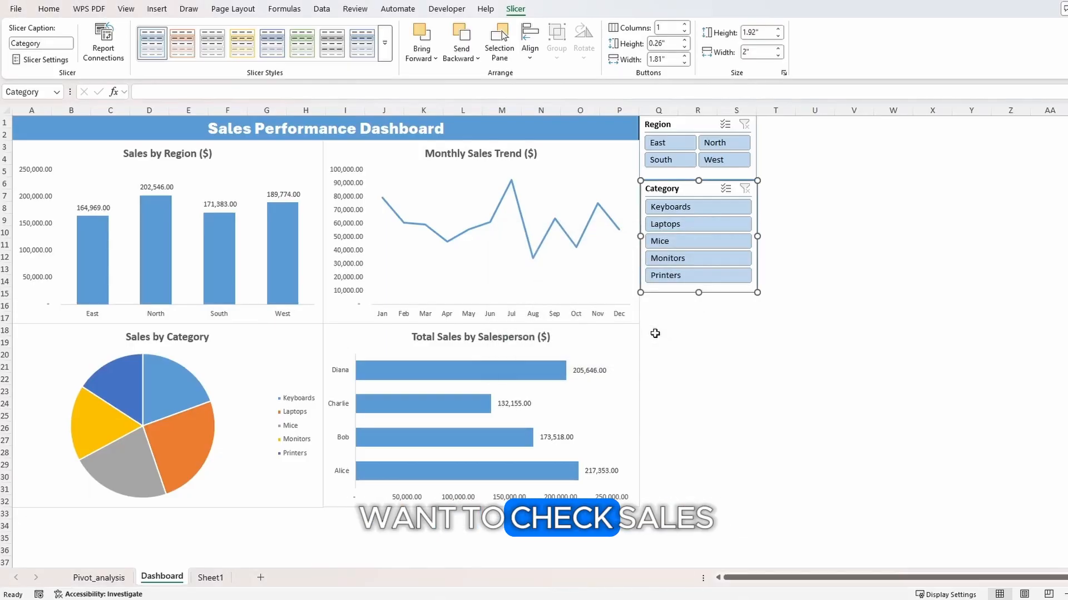
Test the Category slicer by filtering on Keyboards, Laptops, Mice, Monitors and Printers in turn, and clear the filter
{"action": "left_click", "coordinate": [700, 208]}
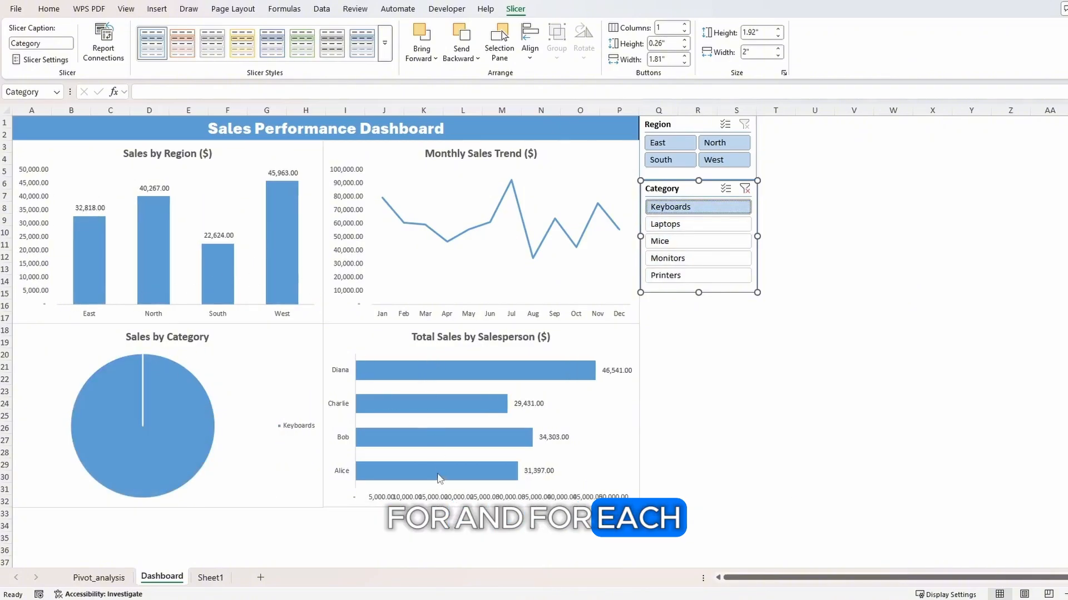
{"action": "left_click", "coordinate": [680, 224]}
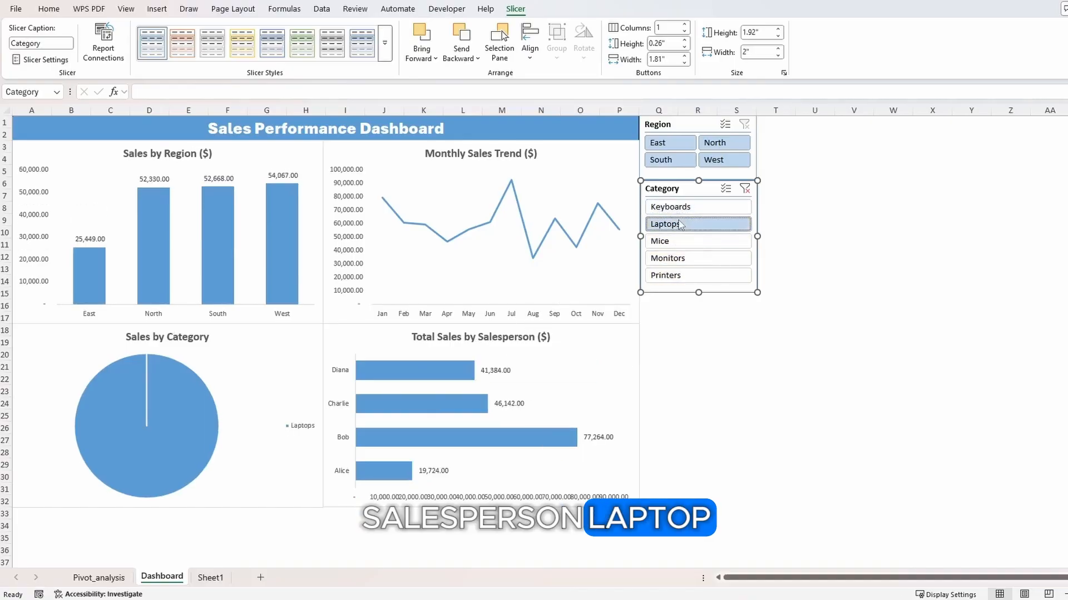
{"action": "left_click", "coordinate": [687, 242]}
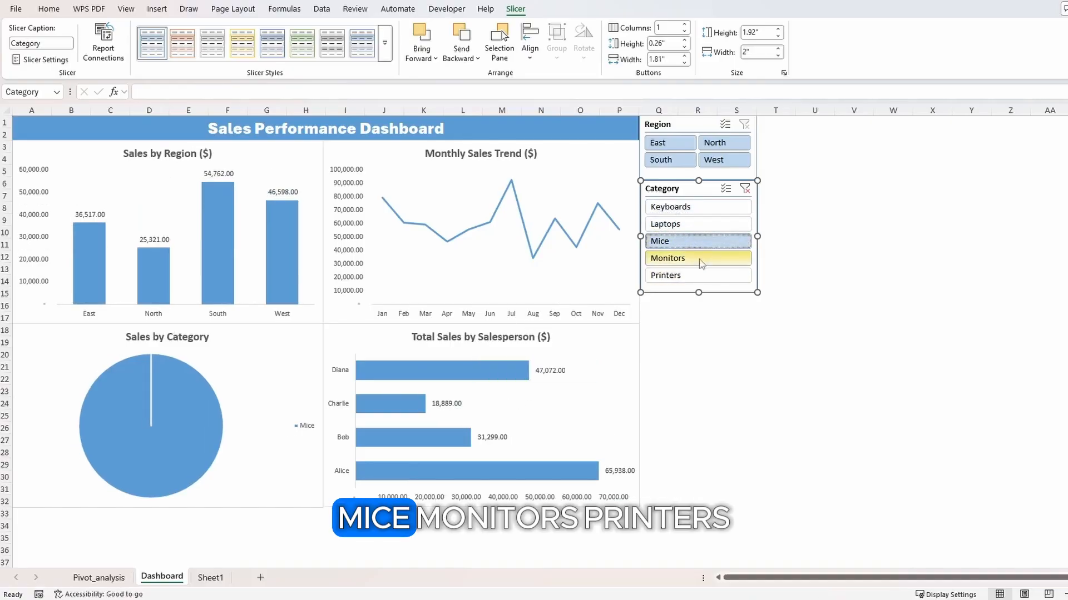
{"action": "left_click", "coordinate": [698, 260]}
{"action": "left_click", "coordinate": [698, 278]}
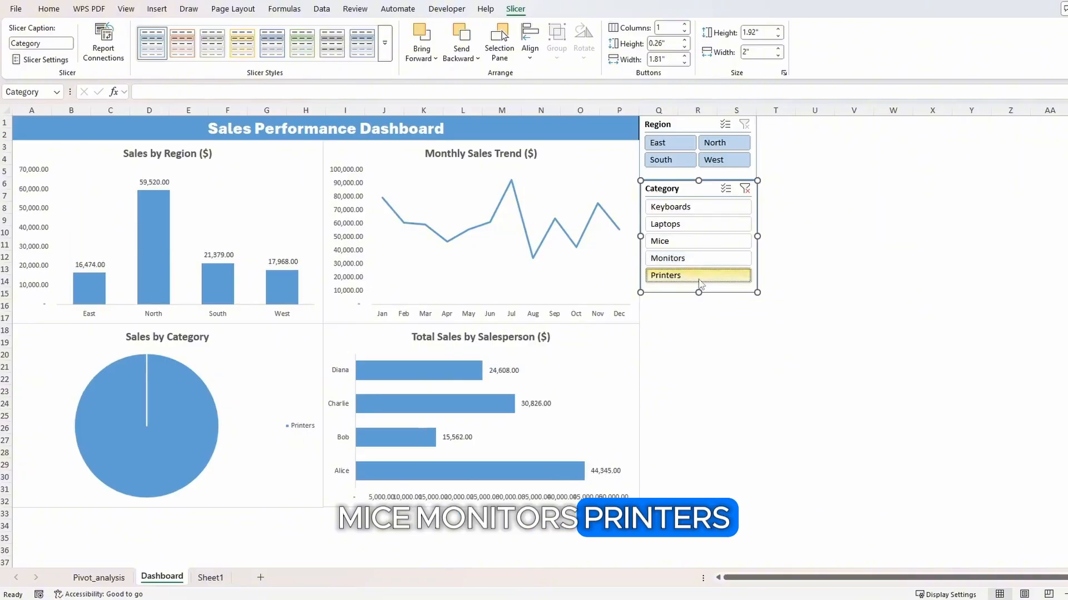
{"action": "left_click", "coordinate": [744, 189]}
{"action": "left_click", "coordinate": [712, 350]}
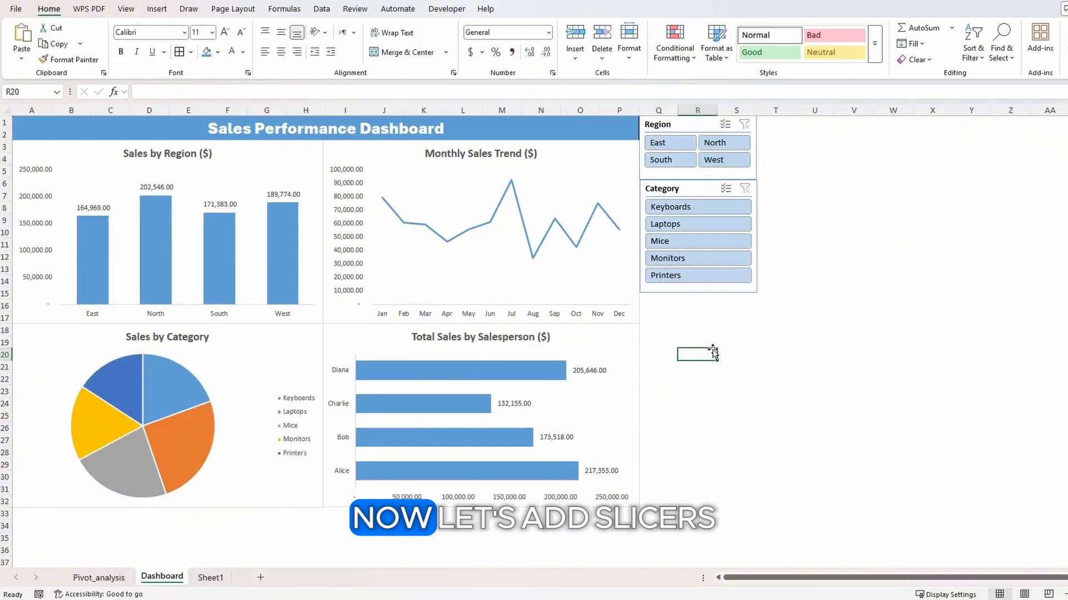
Insert a slicer on the Salesperson field for the Total Sales by Salesperson chart
{"action": "left_click", "coordinate": [381, 341]}
{"action": "left_click", "coordinate": [272, 49]}
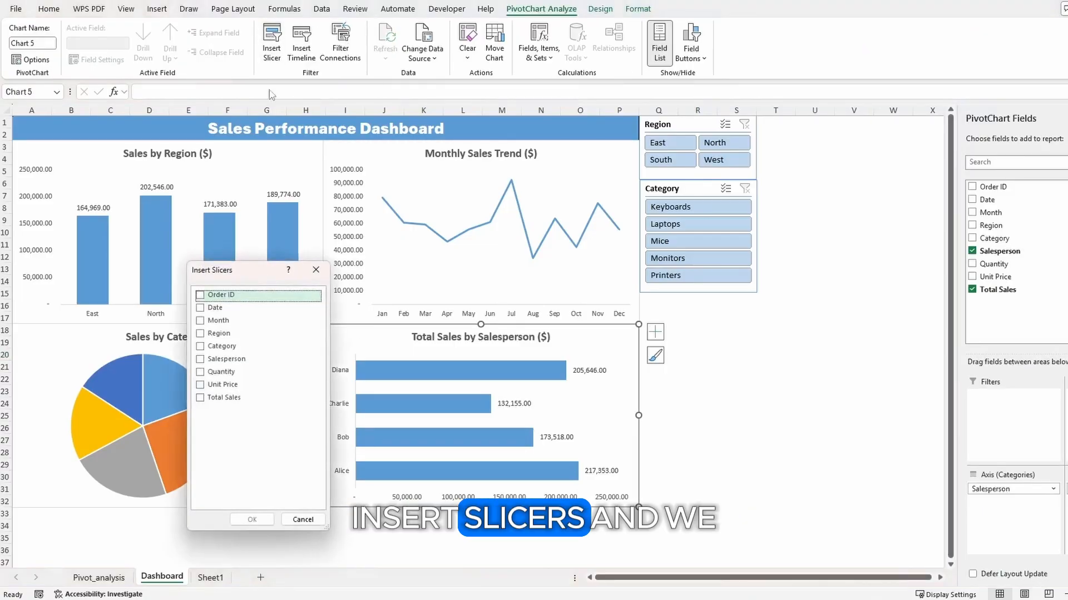
{"action": "left_click", "coordinate": [200, 360]}
{"action": "left_click", "coordinate": [252, 520]}
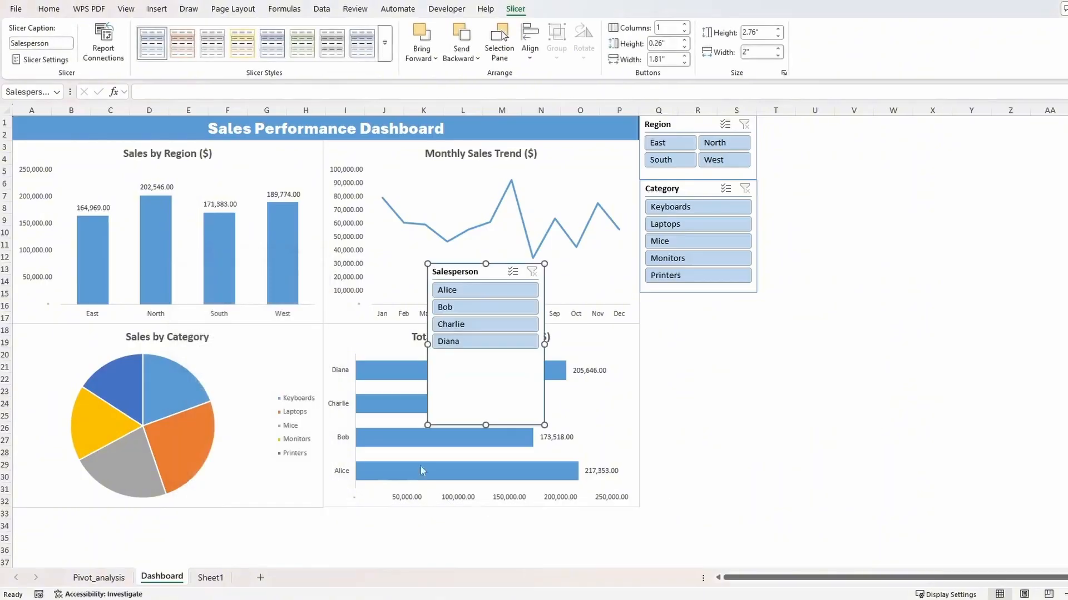
Arrange the Salesperson slicer's buttons in 2 columns and place the slicer directly below the Category slicer
{"action": "left_click", "coordinate": [671, 29]}
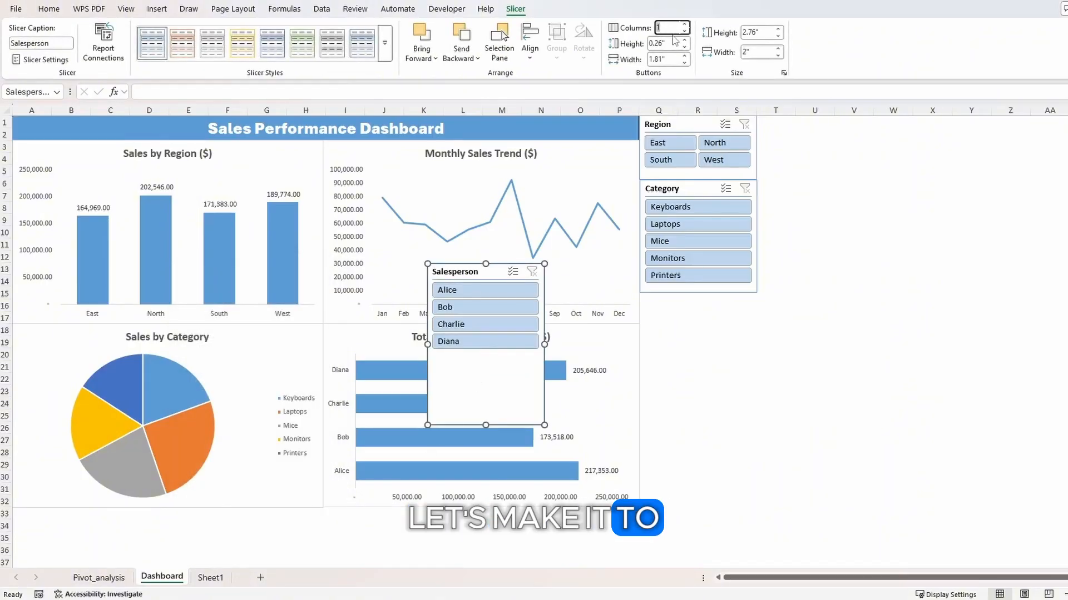
{"action": "type", "text": "2"}
{"action": "key", "text": "Return"}
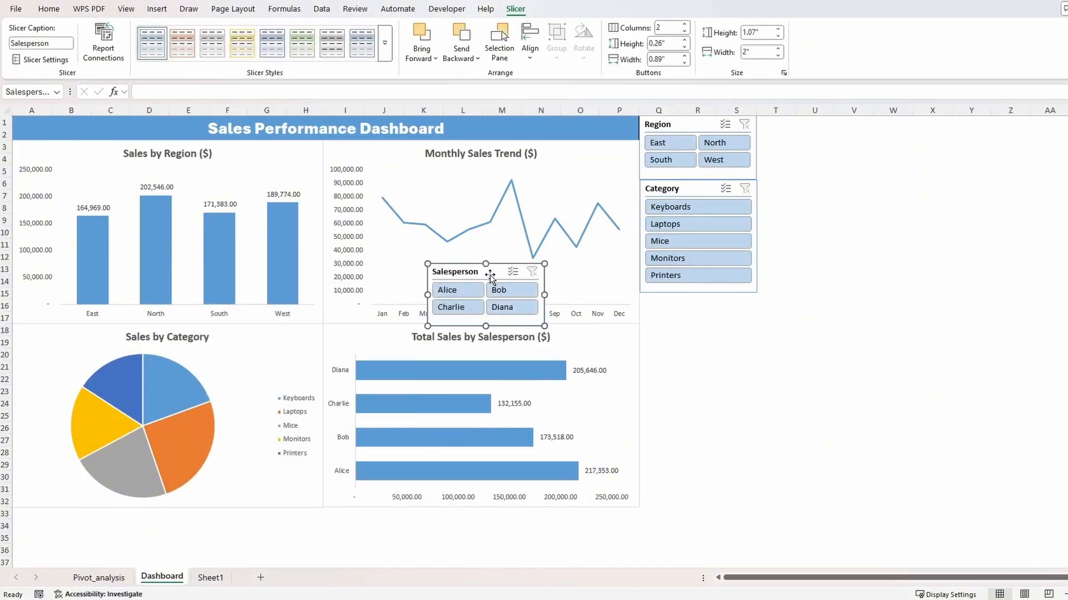
{"action": "left_click_drag", "start_coordinate": [490, 276], "coordinate": [699, 300]}
{"action": "left_click", "coordinate": [775, 465]}
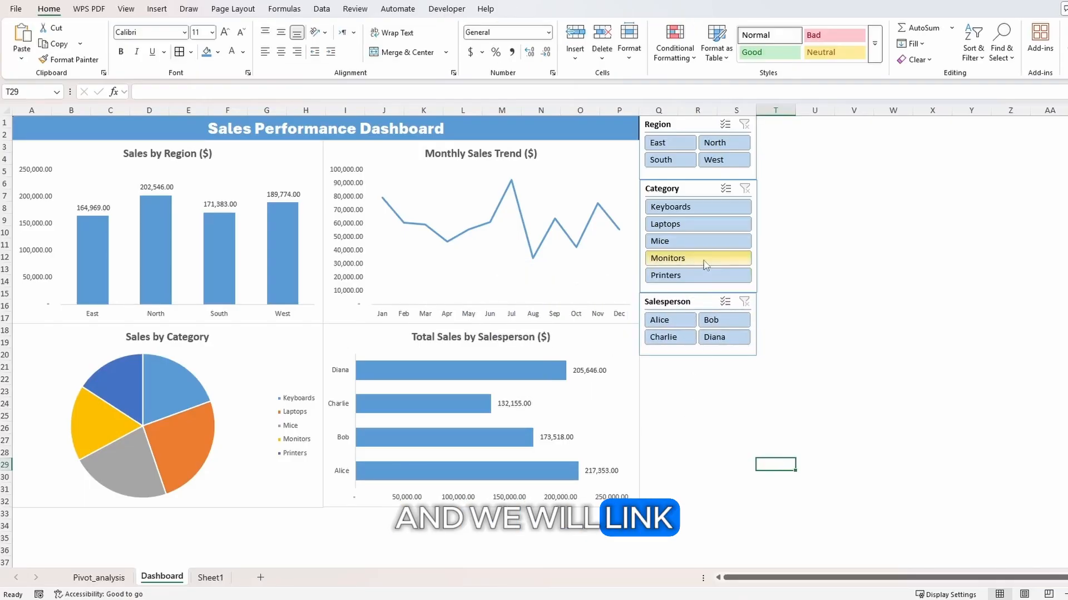
Connect the Salesperson slicer to the Sales_cat, Sales_month and Sales_regn PivotTables in addition to Sales_persn
{"action": "right_click", "coordinate": [703, 306]}
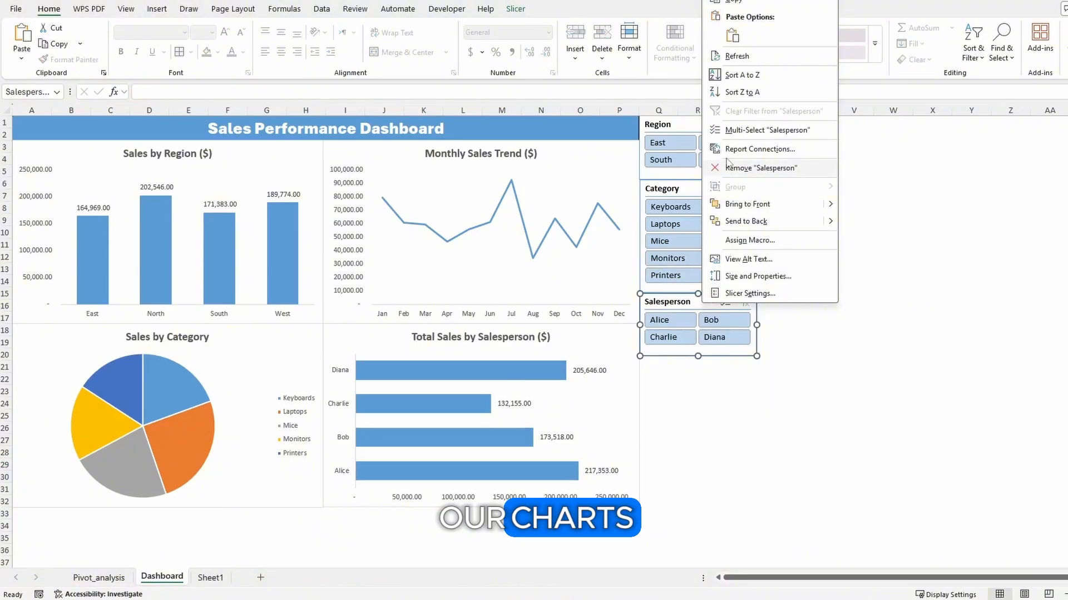
{"action": "left_click", "coordinate": [745, 151]}
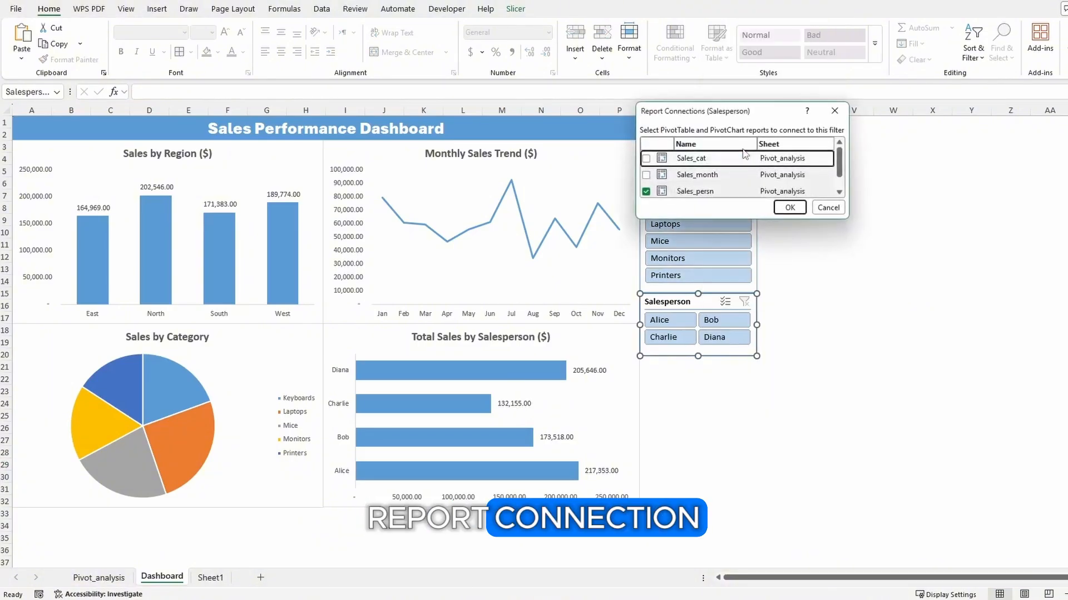
{"action": "left_click_drag", "start_coordinate": [755, 120], "coordinate": [600, 373]}
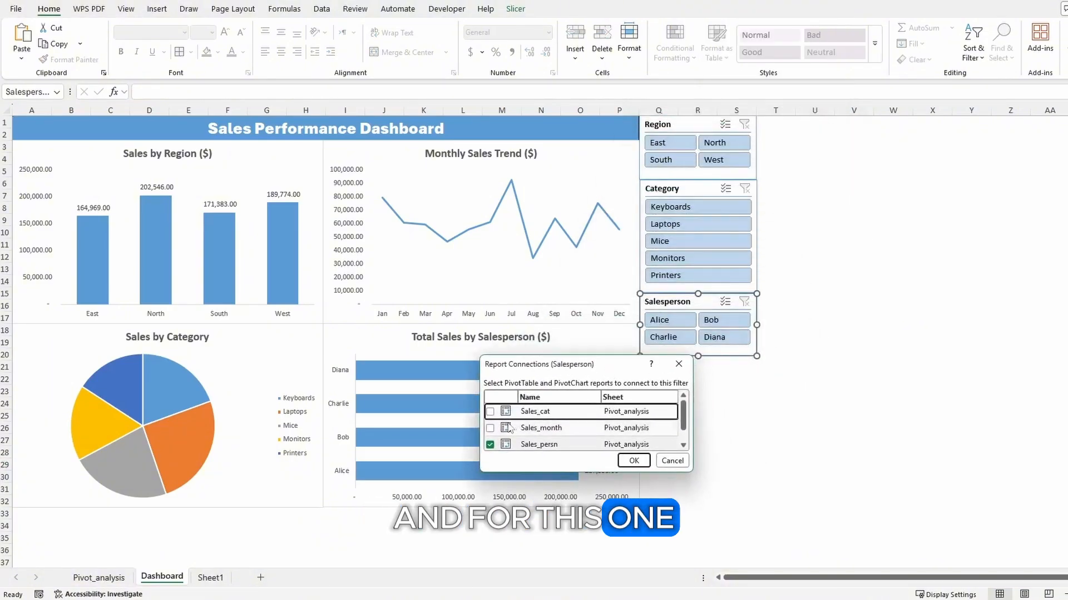
{"action": "left_click", "coordinate": [489, 411]}
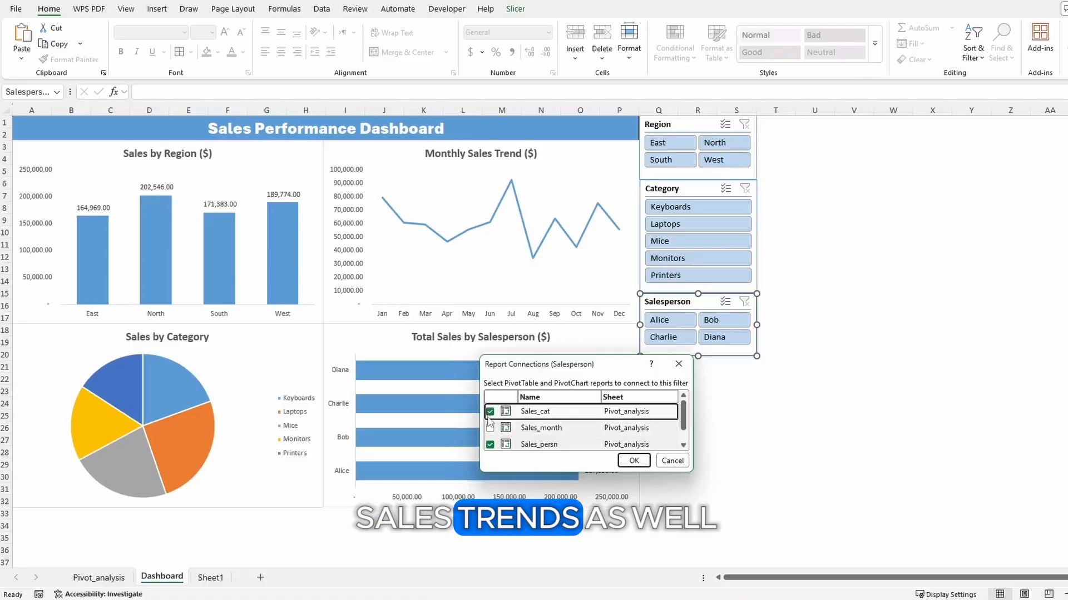
{"action": "left_click", "coordinate": [490, 428]}
{"action": "scroll", "coordinate": [490, 432], "scroll_direction": "down", "scroll_amount": 1}
{"action": "left_click", "coordinate": [489, 442]}
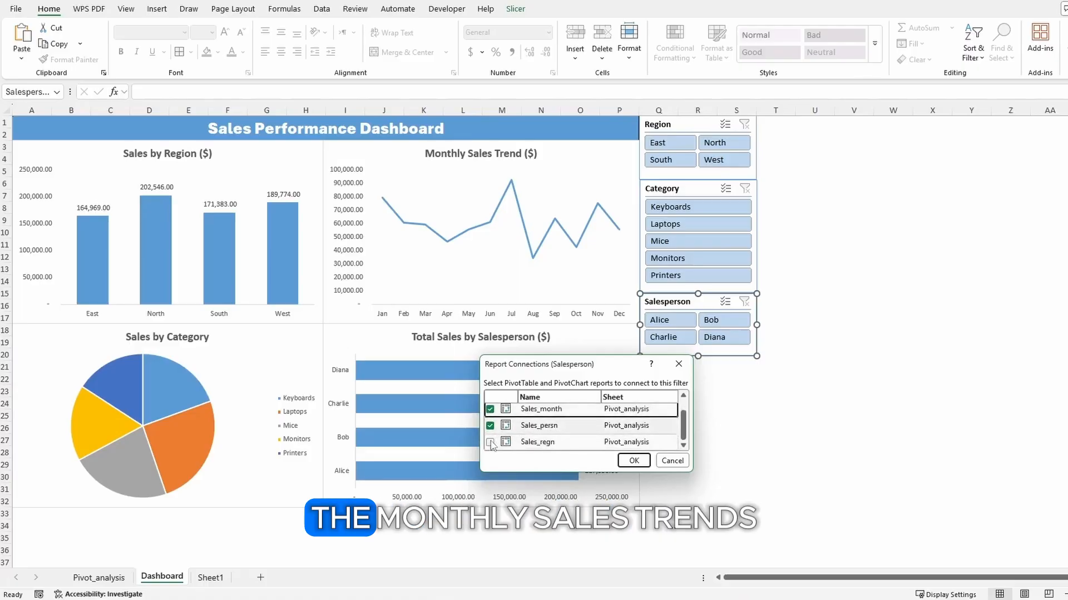
{"action": "left_click", "coordinate": [634, 460]}
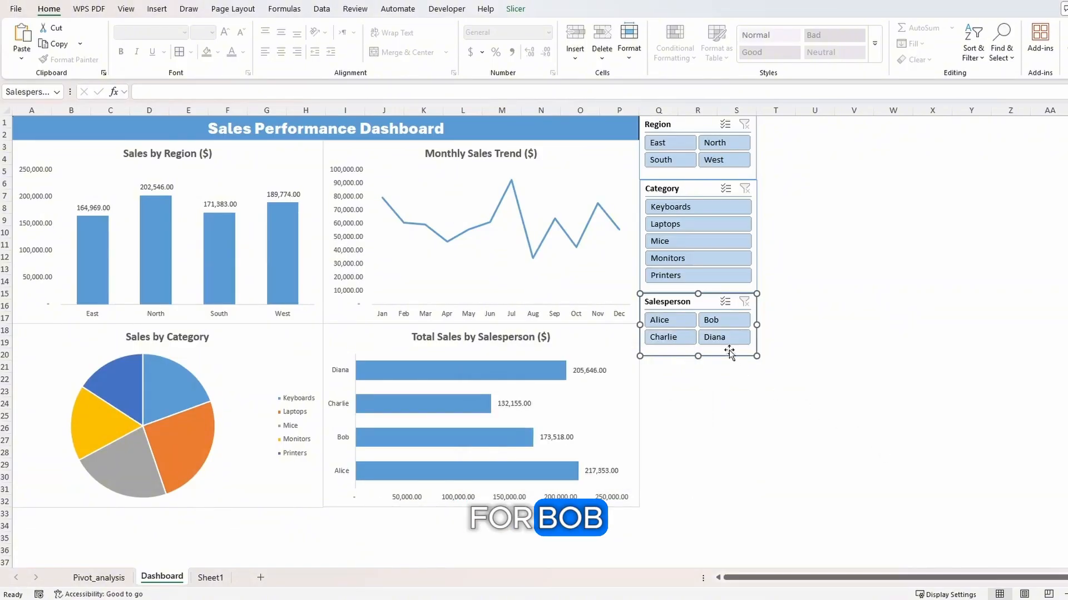
Test the Salesperson slicer by filtering on each of the four salespeople in turn, starting with the second, and clear the filter
{"action": "left_click", "coordinate": [729, 323]}
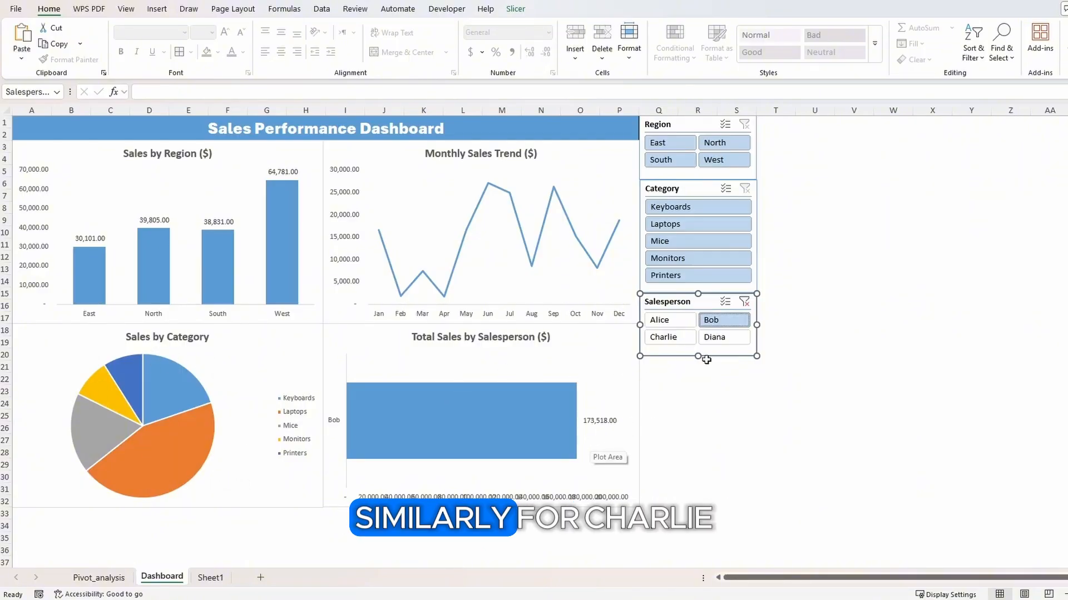
{"action": "left_click", "coordinate": [685, 345]}
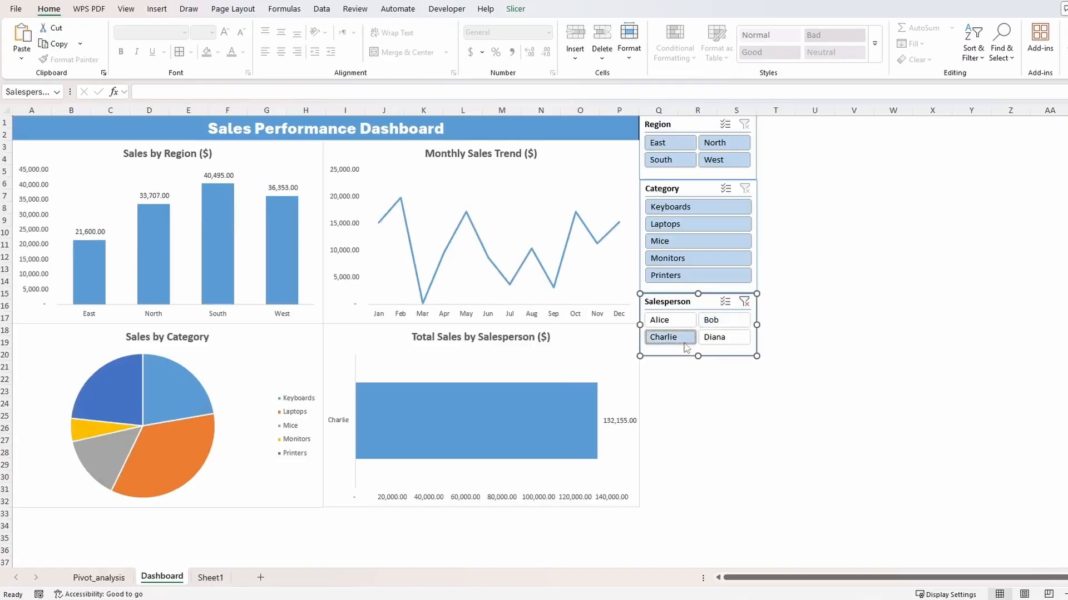
{"action": "left_click", "coordinate": [728, 338]}
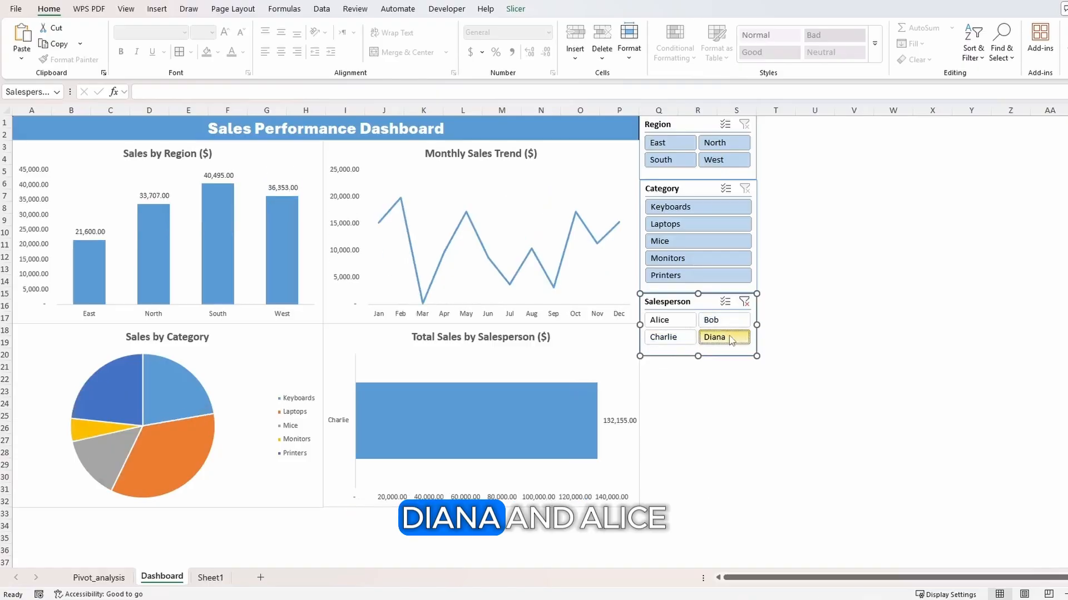
{"action": "left_click", "coordinate": [667, 320]}
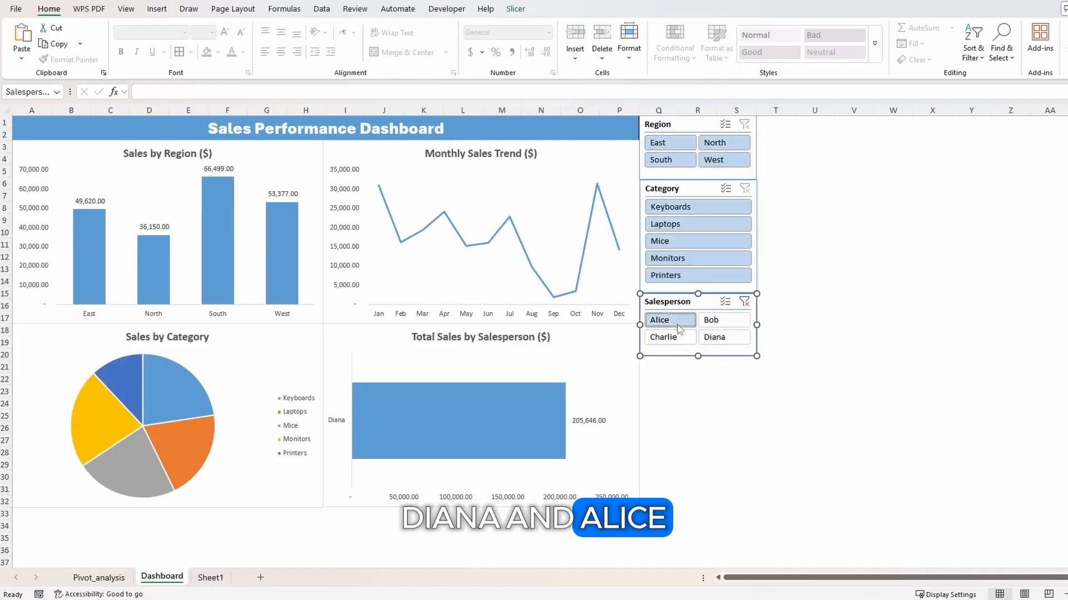
{"action": "left_click", "coordinate": [744, 303]}
{"action": "left_click", "coordinate": [932, 464]}
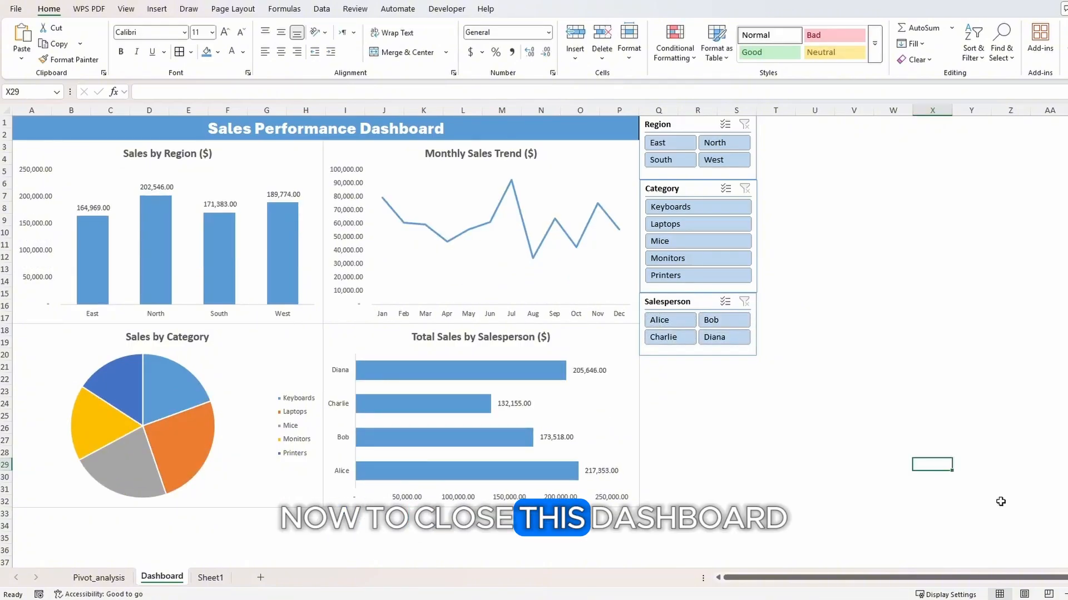